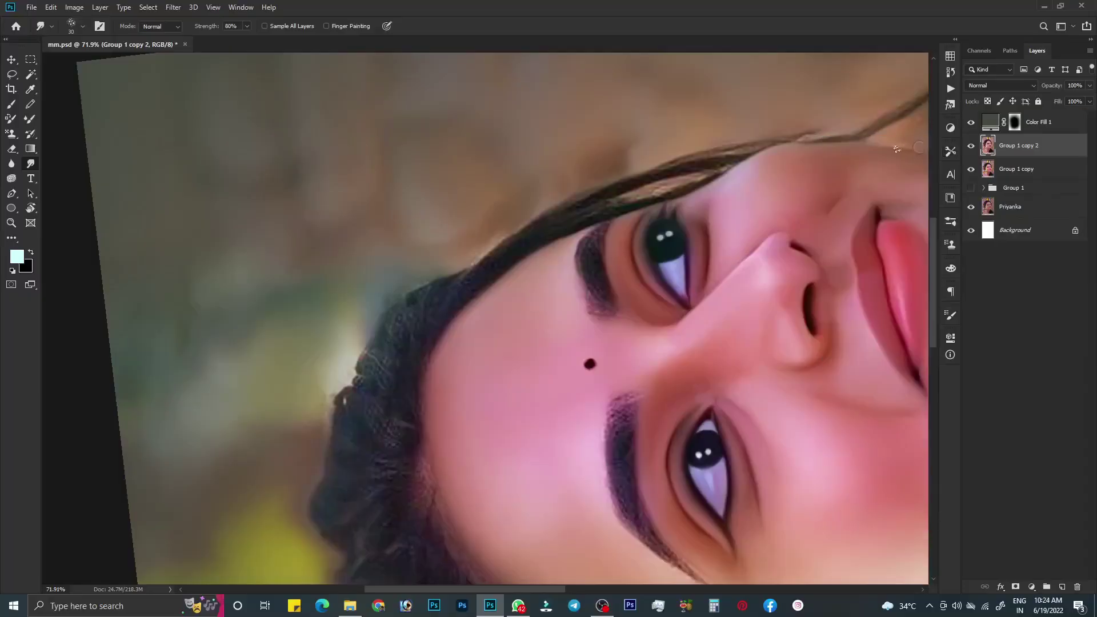
Smudge the textured hair along the upper hairline with a slightly larger brush
key("bracketright")
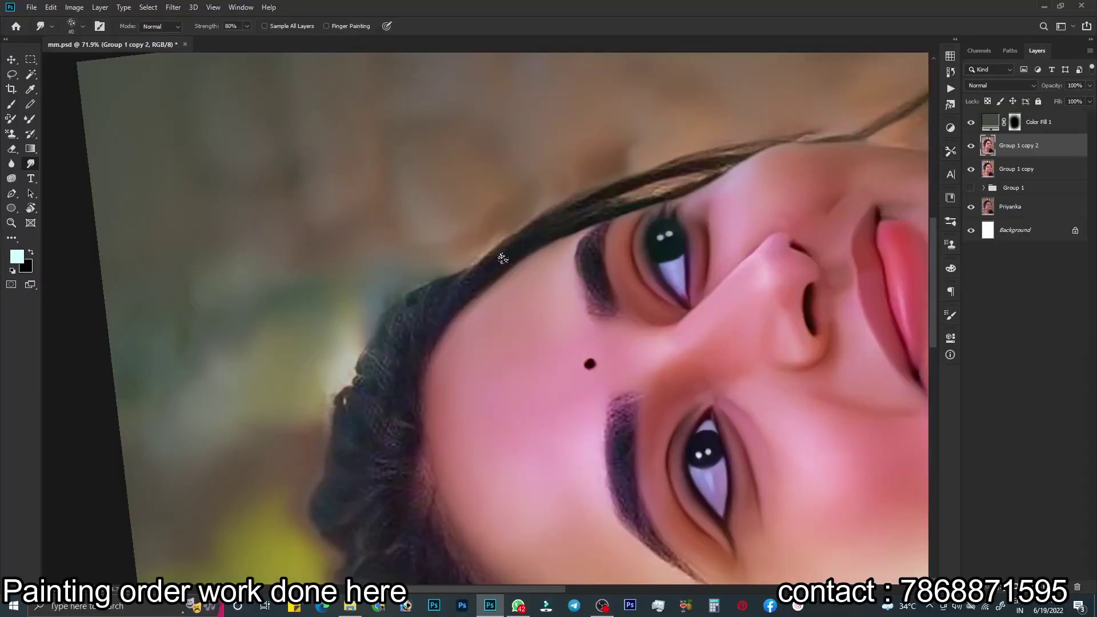
left_click_drag(431, 348, 569, 209)
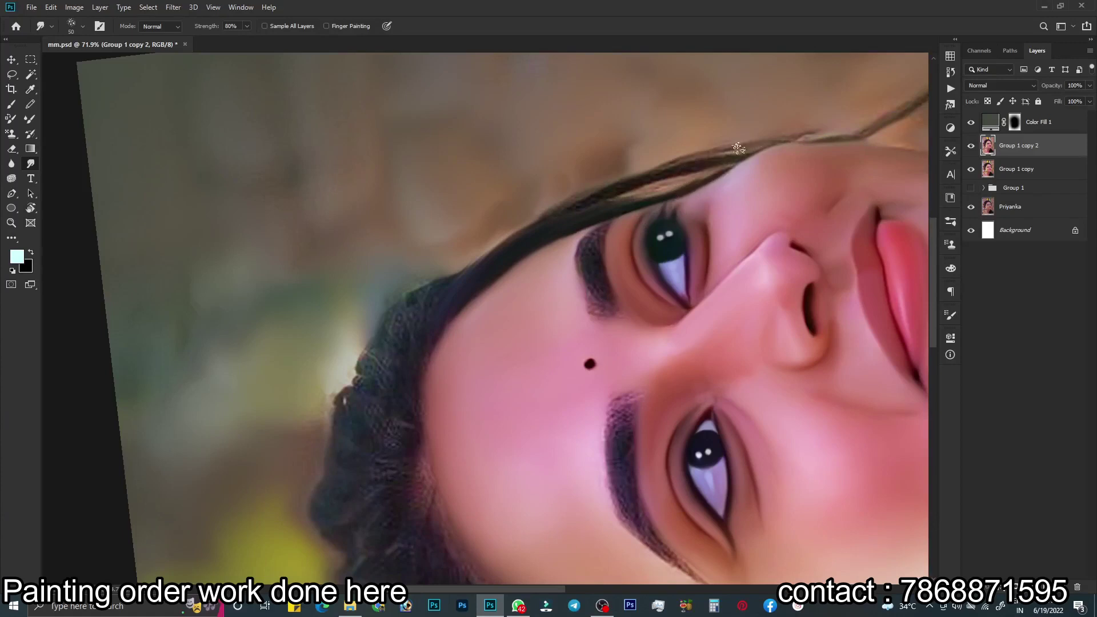
left_click_drag(723, 161, 753, 139)
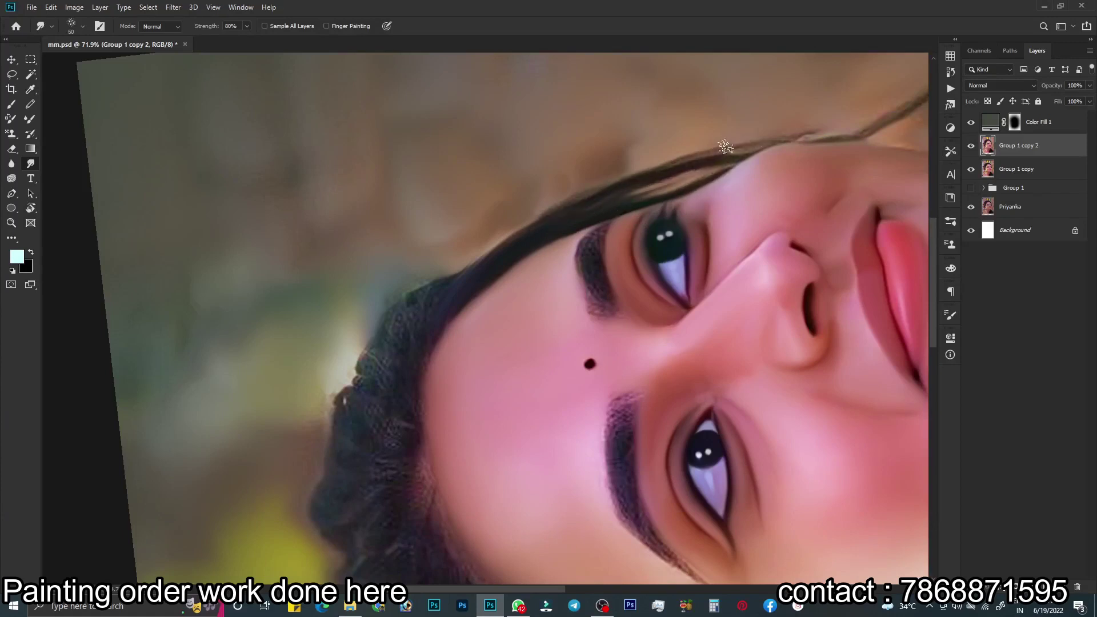
mouse_move(634, 199)
left_mouse_down()
mouse_move(874, 120)
mouse_move(636, 215)
left_mouse_up()
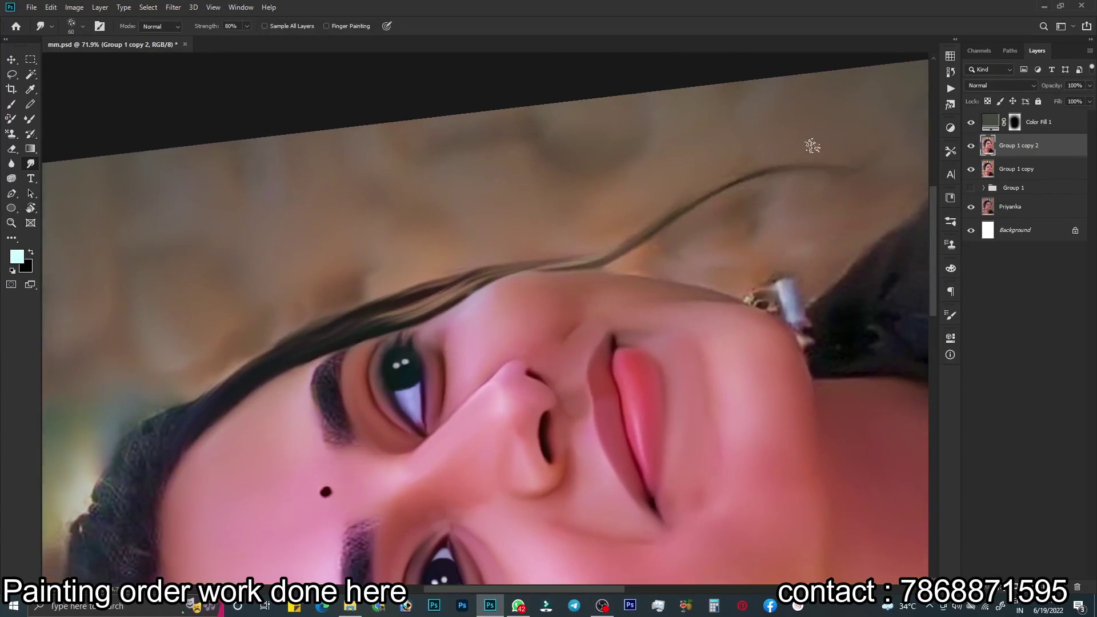
scroll(667, 228, "down", 3)
scroll(421, 335, "up", 2)
Rotate the view to the hairline and smooth its strands into darker, sleek hair
key("r")
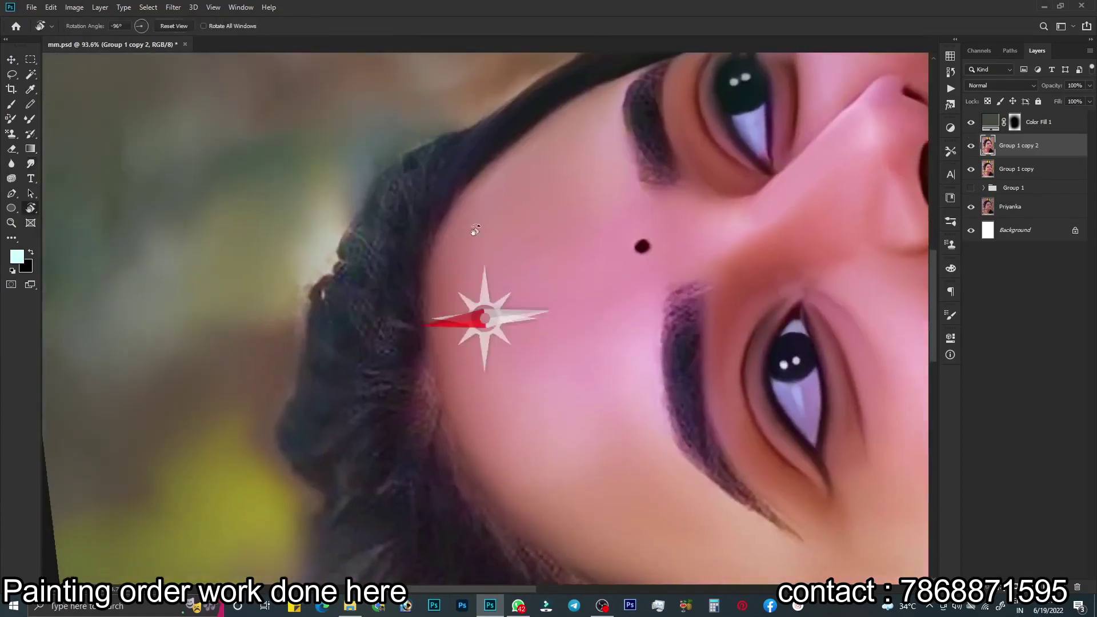
left_click_drag(475, 230, 503, 228)
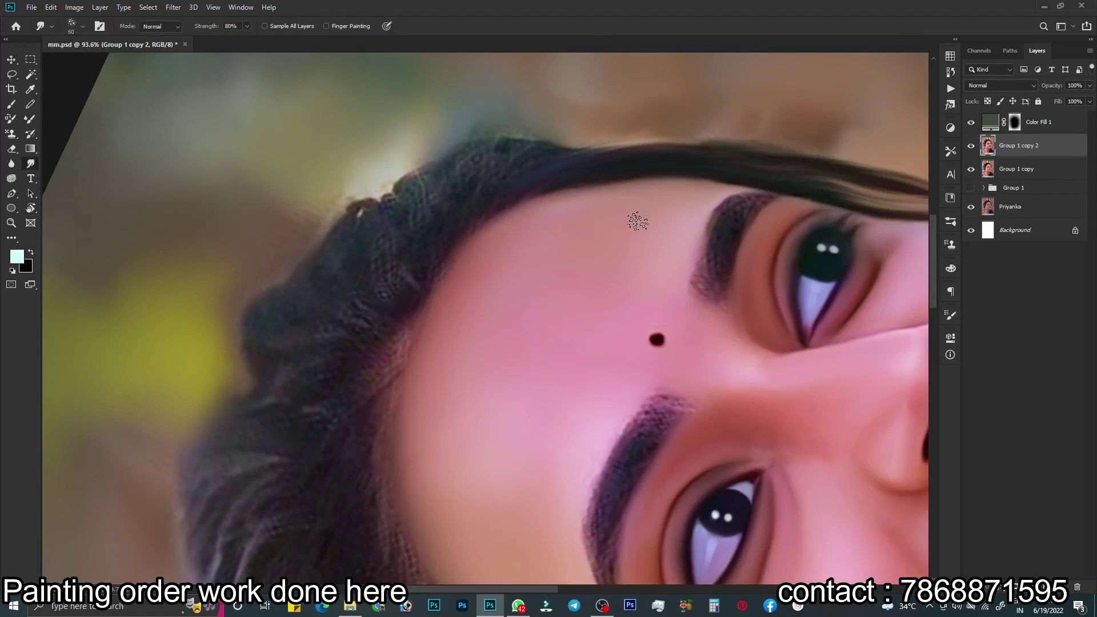
left_click(17, 257)
left_click(935, 242)
mouse_move(529, 172)
left_mouse_down()
mouse_move(491, 206)
mouse_move(537, 166)
left_mouse_up()
left_click_drag(480, 202, 543, 160)
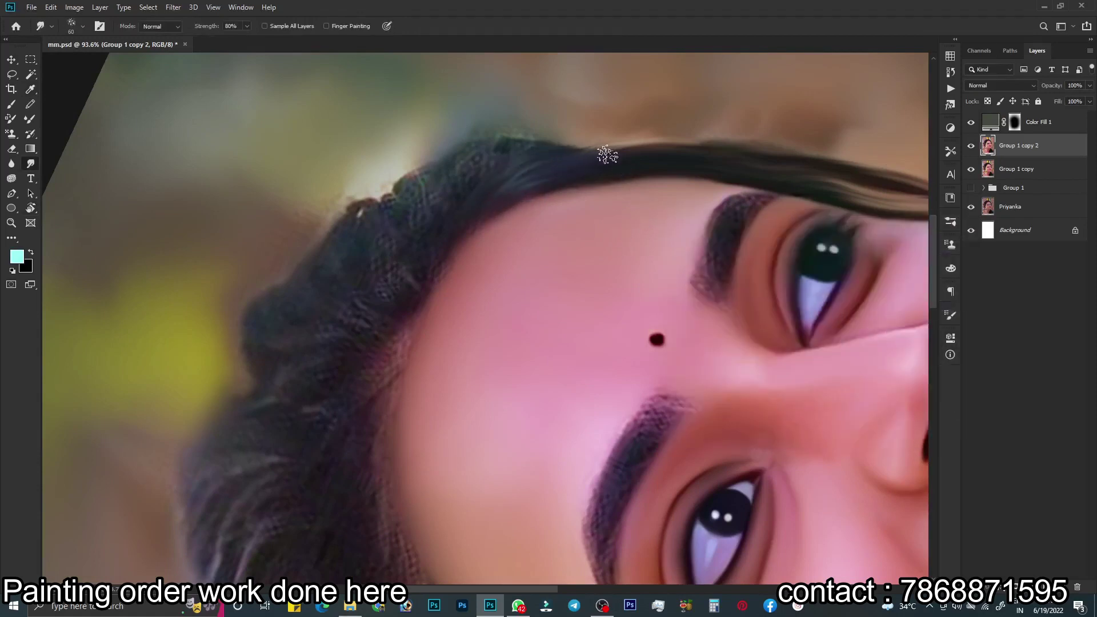
mouse_move(475, 196)
left_mouse_down()
mouse_move(448, 232)
mouse_move(497, 152)
mouse_move(419, 221)
mouse_move(500, 140)
mouse_move(421, 186)
mouse_move(445, 188)
mouse_move(426, 243)
left_mouse_up()
With a smaller brush, pull fine dark strands out into the background
key("bracketleft")
key("bracketleft")
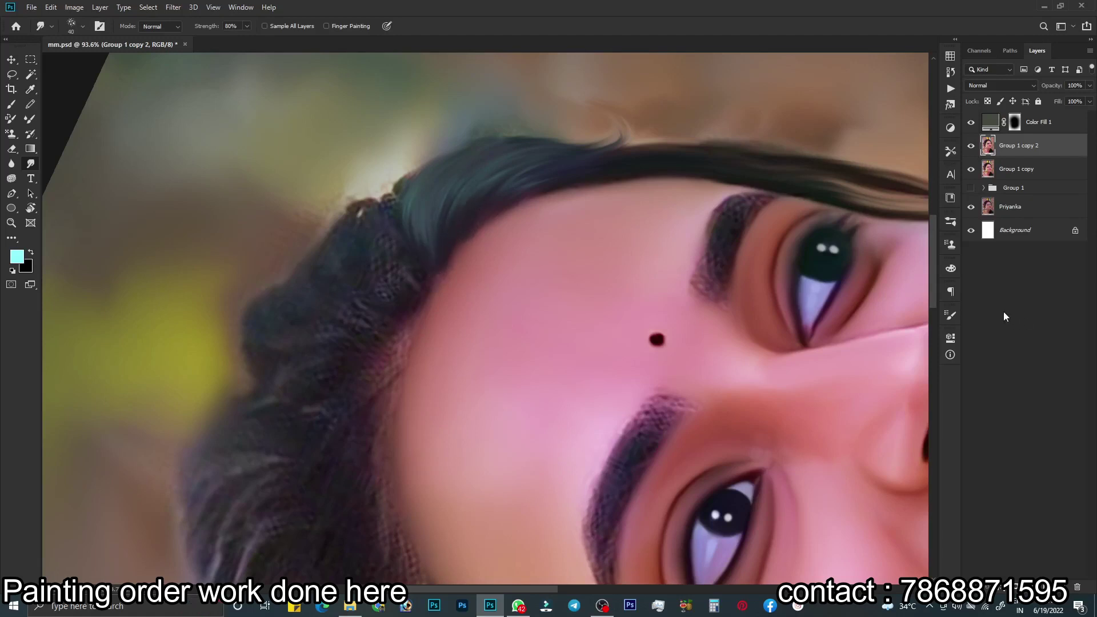
left_click_drag(396, 204, 432, 166)
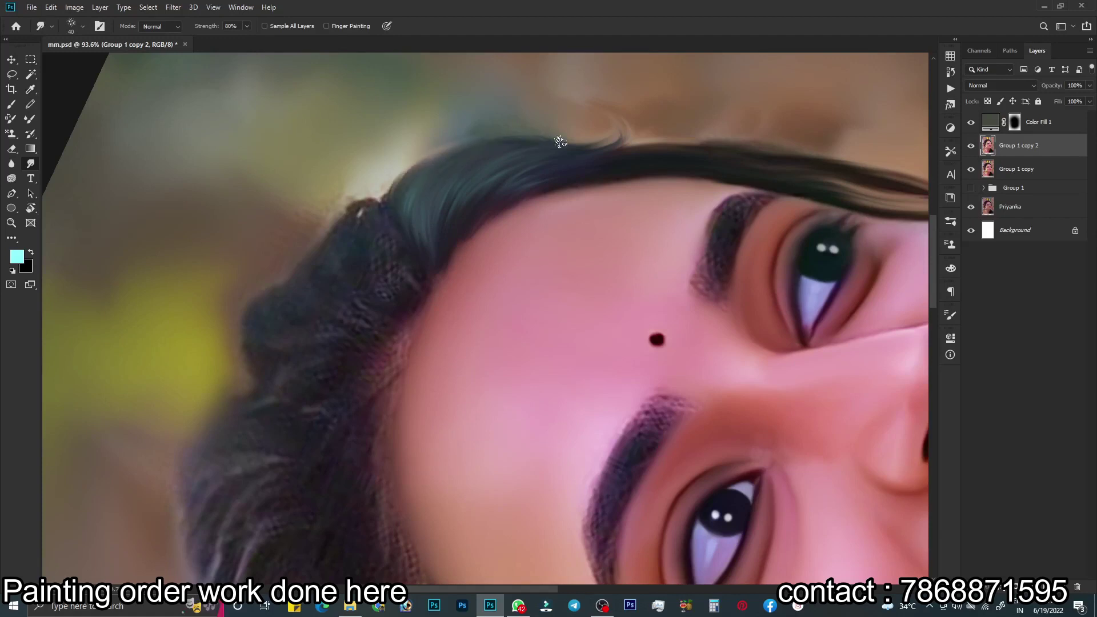
left_click(396, 270, "ctrl+alt")
mouse_move(375, 361)
left_mouse_down()
mouse_move(352, 234)
mouse_move(319, 313)
mouse_move(350, 208)
mouse_move(308, 219)
mouse_move(293, 294)
mouse_move(337, 262)
mouse_move(323, 345)
mouse_move(323, 325)
left_mouse_up()
Rotate the face upright and smudge teal-green streaks into the side hair
key("bracketright")
key("r")
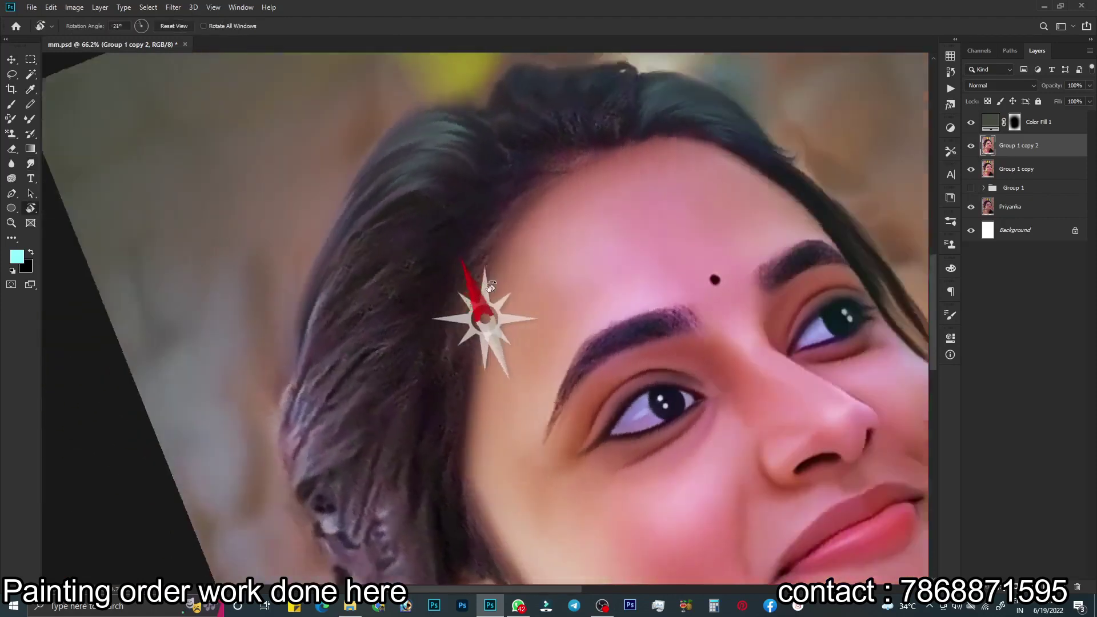
left_click_drag(416, 289, 465, 252)
mouse_move(391, 297)
left_mouse_down()
mouse_move(381, 264)
mouse_move(355, 254)
mouse_move(333, 301)
mouse_move(385, 220)
mouse_move(337, 399)
mouse_move(417, 313)
mouse_move(453, 221)
mouse_move(385, 362)
mouse_move(348, 372)
mouse_move(328, 423)
left_mouse_up()
key("bracketright")
left_click_drag(452, 298, 506, 245)
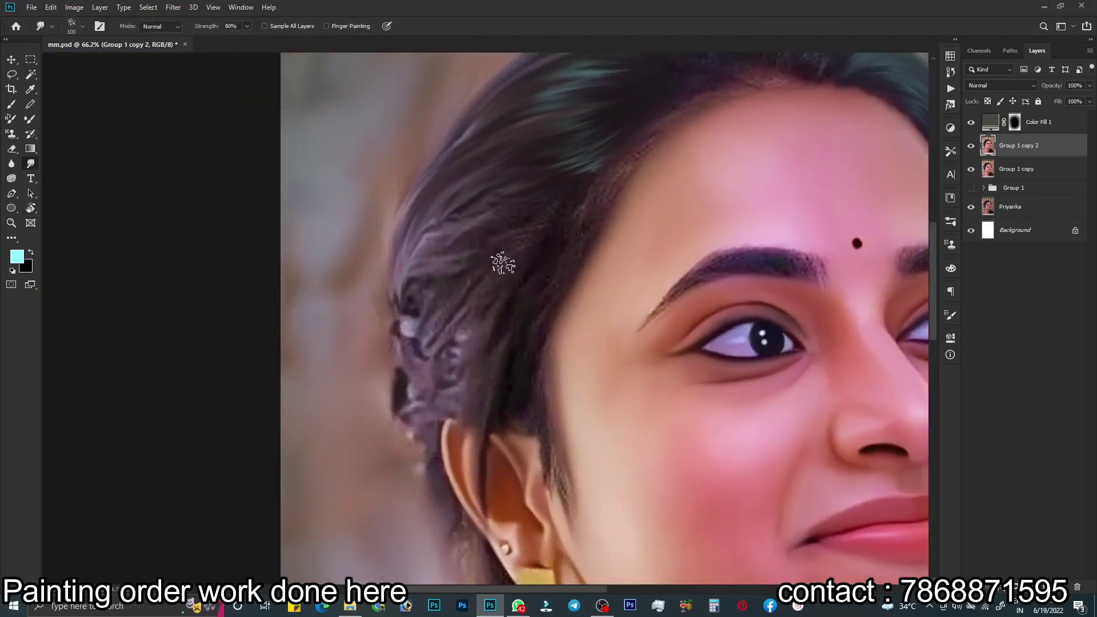
mouse_move(534, 242)
left_mouse_down()
mouse_move(549, 238)
mouse_move(570, 186)
mouse_move(465, 230)
mouse_move(519, 179)
mouse_move(405, 343)
mouse_move(554, 217)
mouse_move(400, 417)
mouse_move(465, 299)
mouse_move(514, 252)
mouse_move(465, 269)
mouse_move(422, 366)
mouse_move(468, 557)
mouse_move(431, 368)
mouse_move(399, 341)
mouse_move(403, 371)
mouse_move(504, 303)
left_mouse_up()
Smudge the hair downward beside the ear into smooth strands
key("bracketleft")
key("bracketleft")
key("bracketleft")
key("bracketright")
scroll(410, 366, "up", 5)
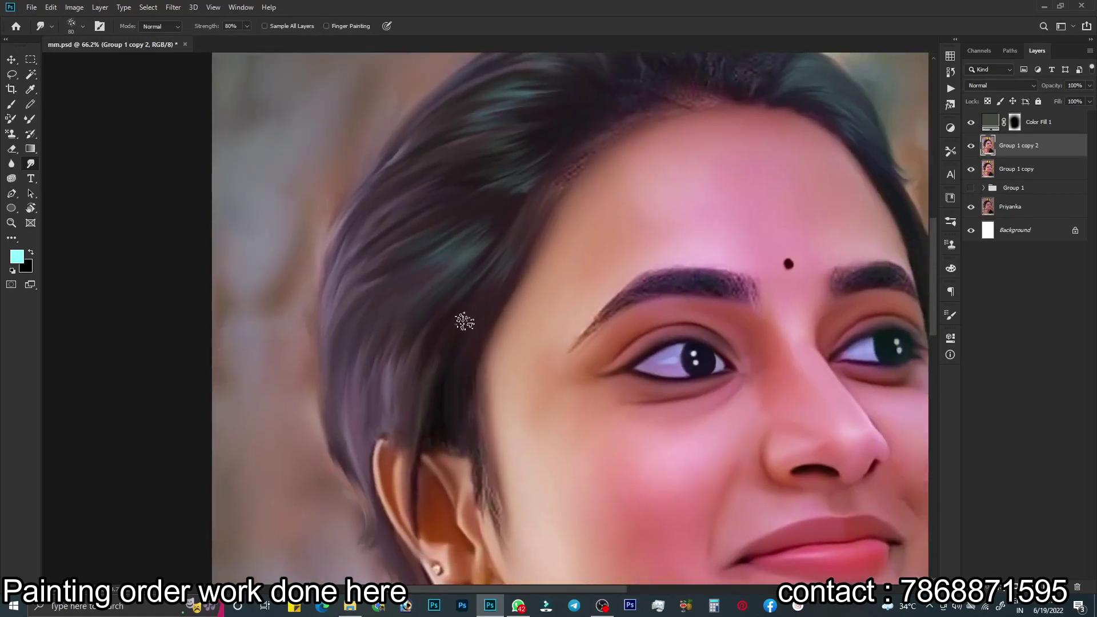
mouse_move(420, 417)
left_mouse_down()
mouse_move(411, 450)
mouse_move(426, 514)
left_mouse_up()
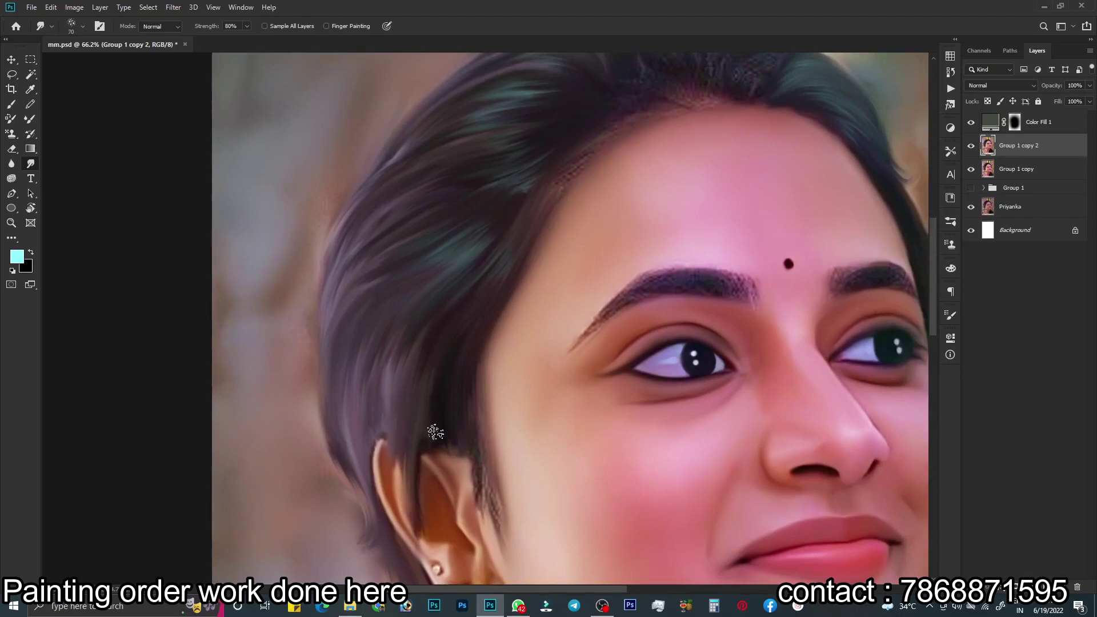
left_click_drag(461, 390, 470, 436)
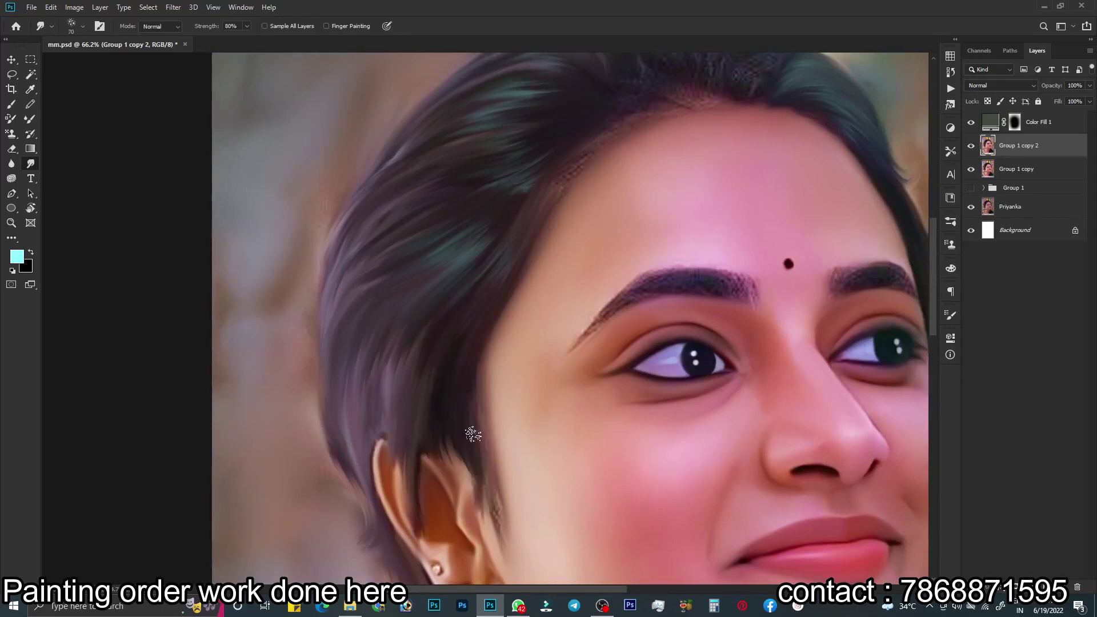
left_click_drag(567, 280, 525, 380)
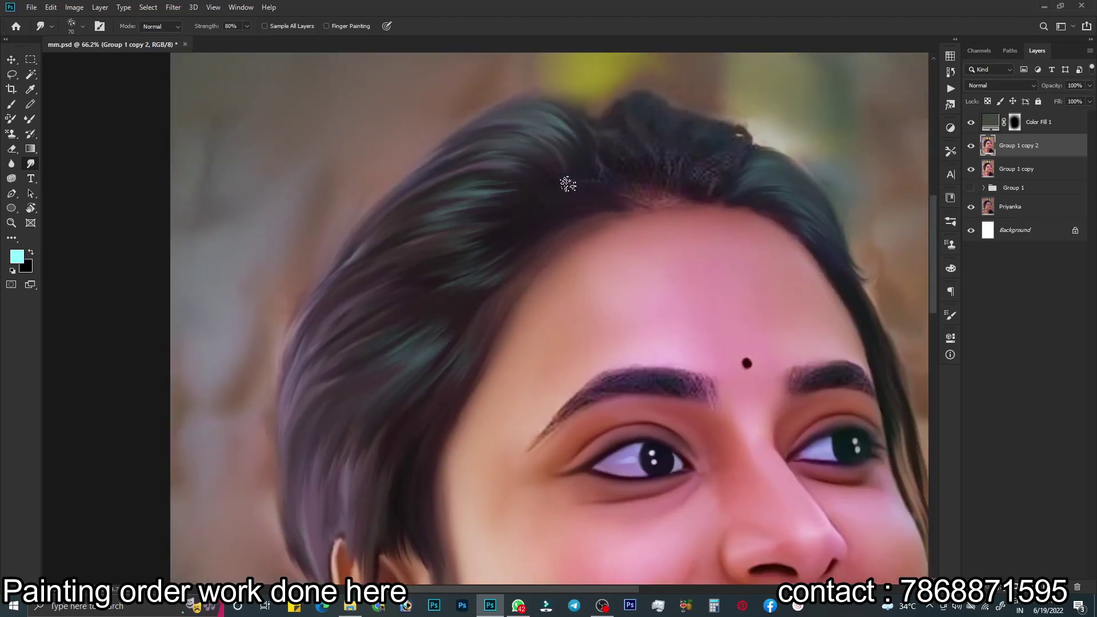
At 70% strength, smudge teal strands through the dark far-side hair
key("r")
left_click_drag(599, 235, 495, 274)
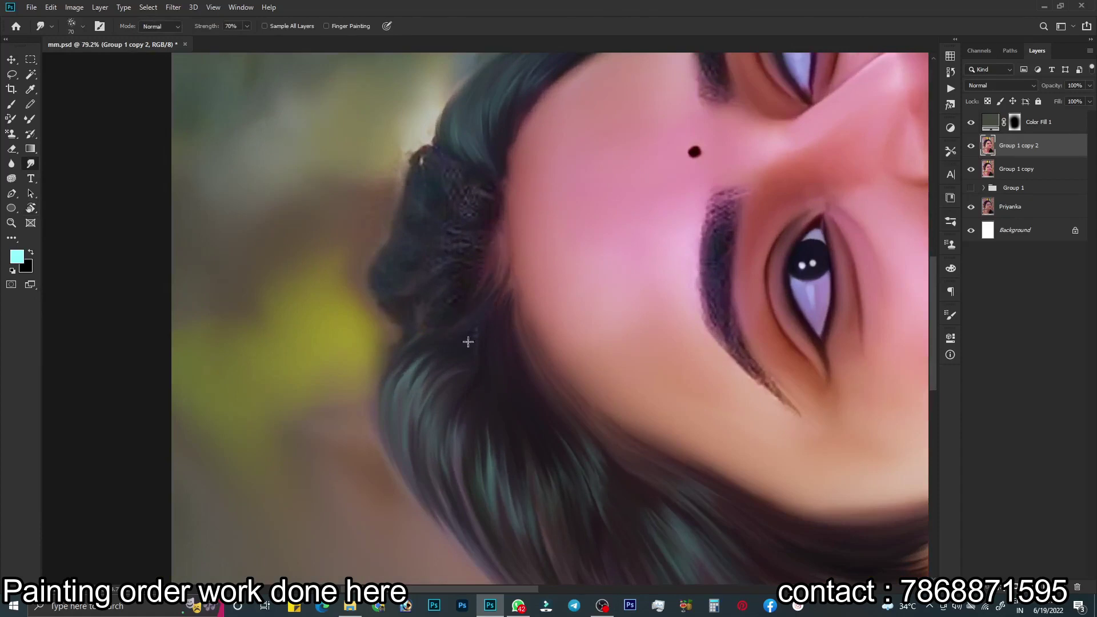
key("bracketleft")
mouse_move(455, 293)
left_mouse_down()
mouse_move(490, 220)
mouse_move(421, 289)
mouse_move(487, 249)
mouse_move(411, 314)
mouse_move(400, 310)
mouse_move(393, 350)
left_mouse_up()
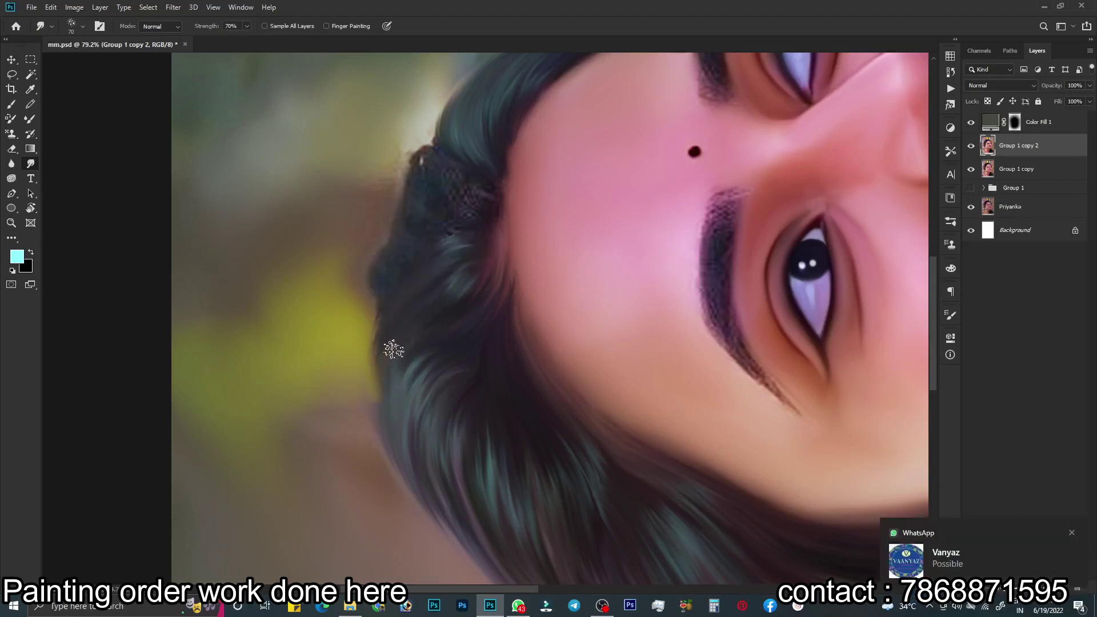
mouse_move(423, 298)
left_mouse_down()
mouse_move(466, 263)
mouse_move(402, 234)
mouse_move(441, 224)
mouse_move(399, 237)
mouse_move(429, 265)
mouse_move(472, 245)
mouse_move(450, 290)
mouse_move(441, 397)
mouse_move(451, 387)
mouse_move(524, 504)
mouse_move(452, 467)
left_mouse_up()
Restore smudge strength to 80% and save the painting
key("8")
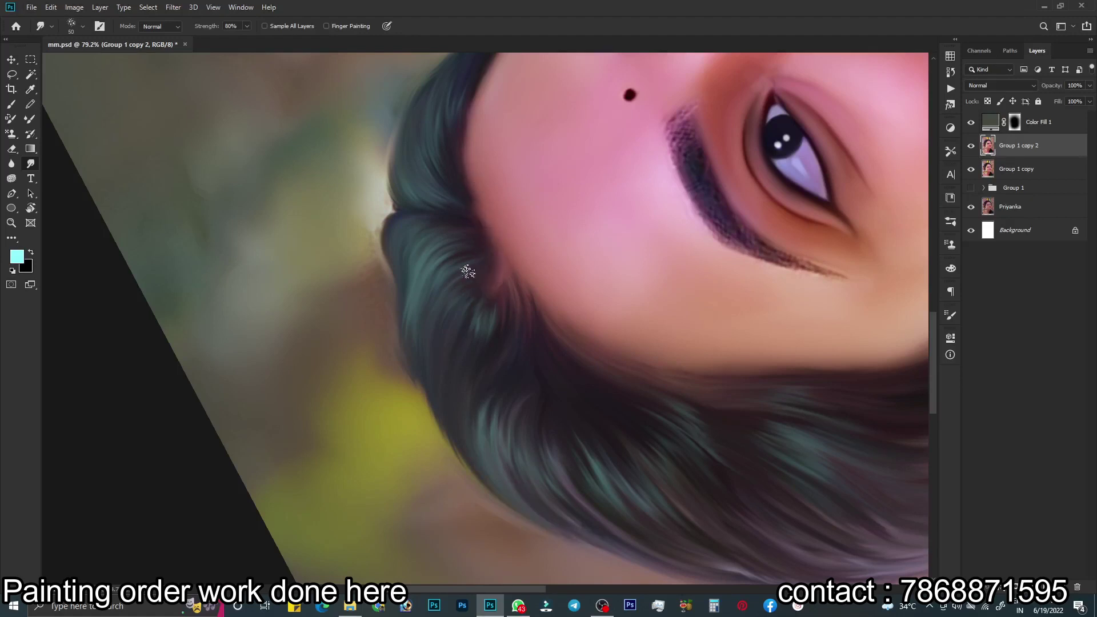
key("ctrl+0")
key("ctrl+s")
Reset rotation, zoom on the neck, and smudge cyan streaks through hair below the earring
key("r")
left_click(171, 26)
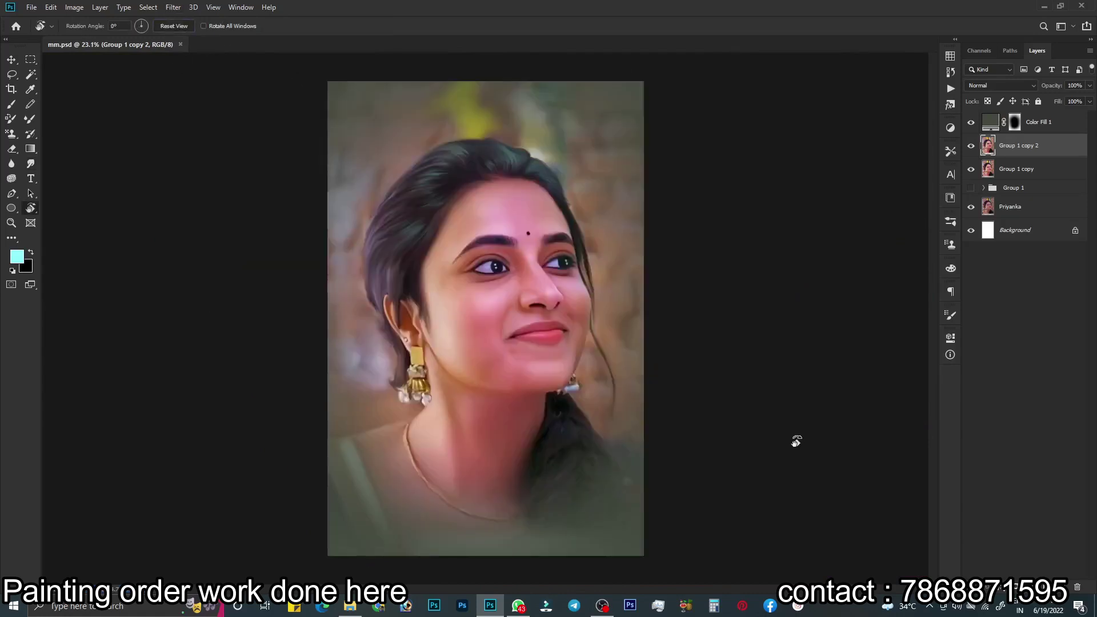
left_click(578, 396, "ctrl")
key("r")
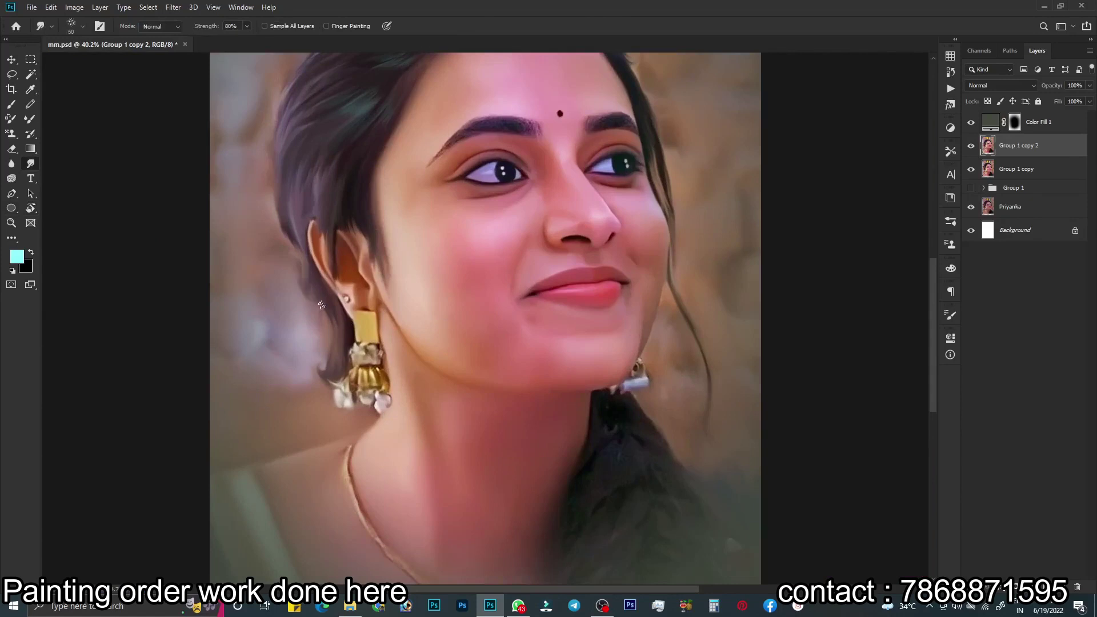
scroll(592, 313, "down", 2)
scroll(582, 319, "up", 4)
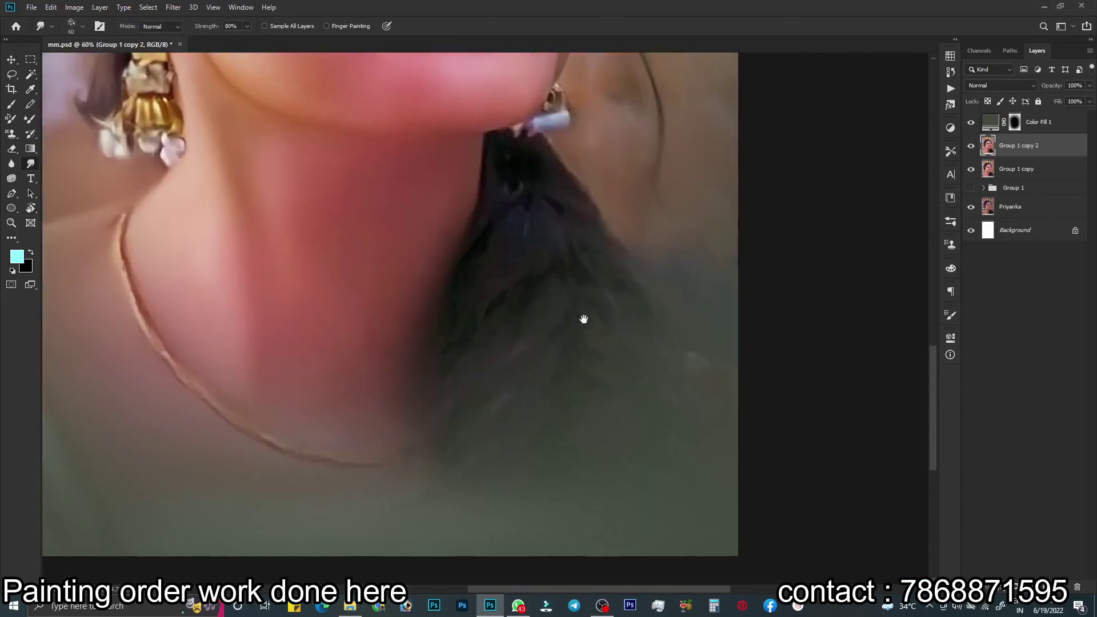
mouse_move(517, 230)
left_mouse_down()
mouse_move(498, 191)
mouse_move(509, 216)
mouse_move(473, 275)
mouse_move(529, 223)
mouse_move(487, 233)
mouse_move(522, 301)
mouse_move(551, 225)
mouse_move(541, 368)
mouse_move(490, 263)
mouse_move(542, 314)
left_mouse_up()
mouse_move(578, 220)
left_mouse_down()
mouse_move(594, 196)
mouse_move(602, 221)
mouse_move(595, 196)
mouse_move(489, 322)
mouse_move(633, 252)
left_mouse_up()
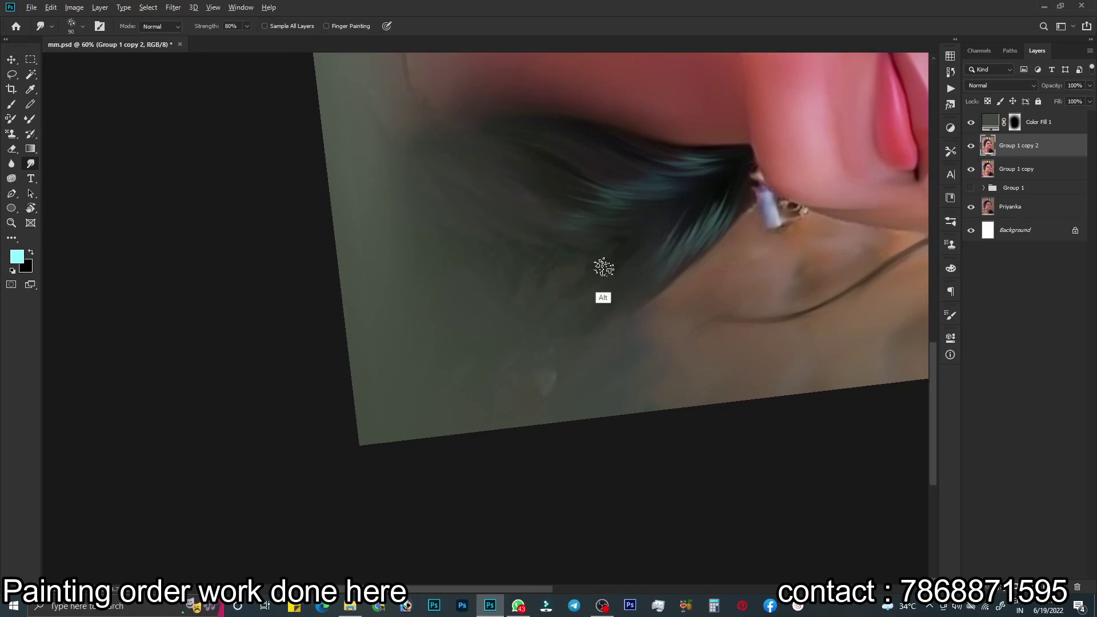
left_click_drag(499, 232, 476, 236)
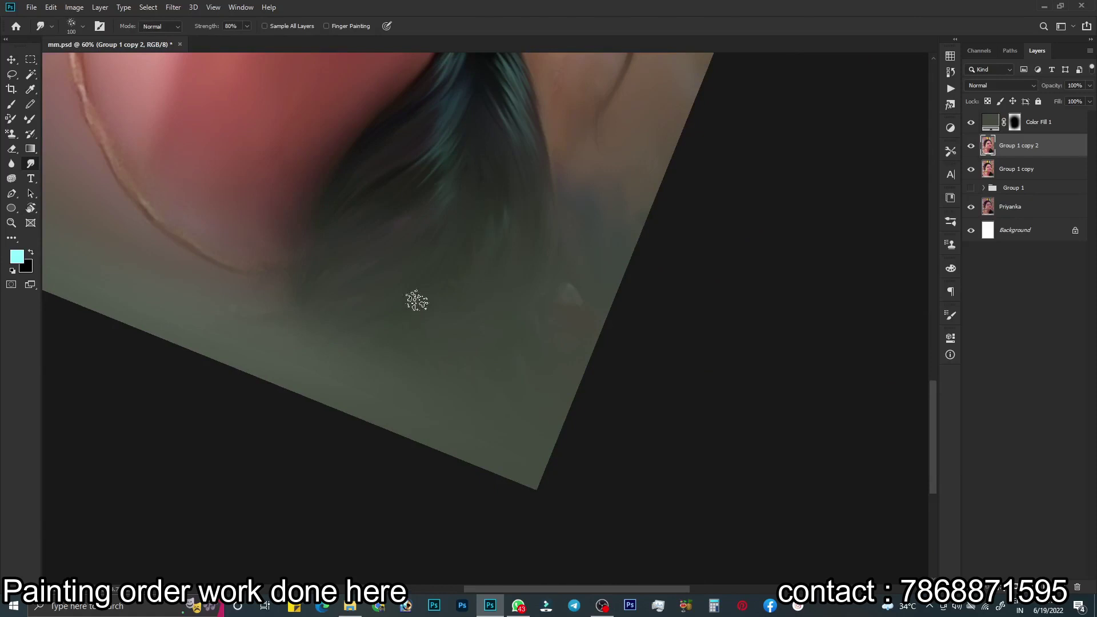
scroll(508, 286, "down", 2)
left_click_drag(515, 269, 534, 325)
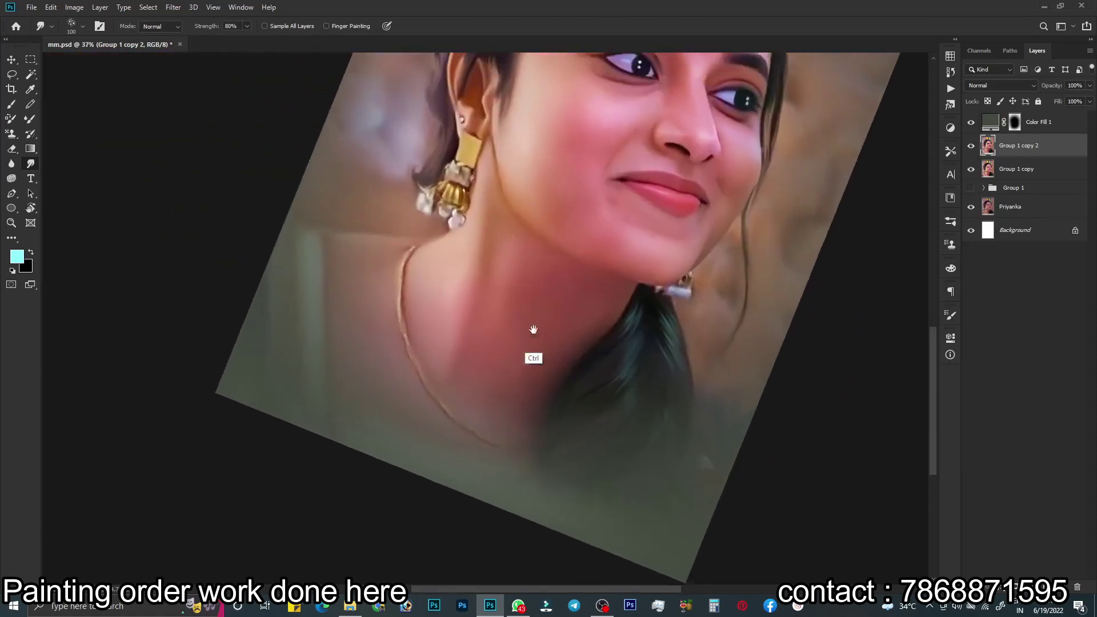
Load Smudge preset 1 and smooth the edge of the gold necklace
scroll(472, 292, "up", 3)
key("bracketleft")
left_click(950, 152)
left_click(863, 178)
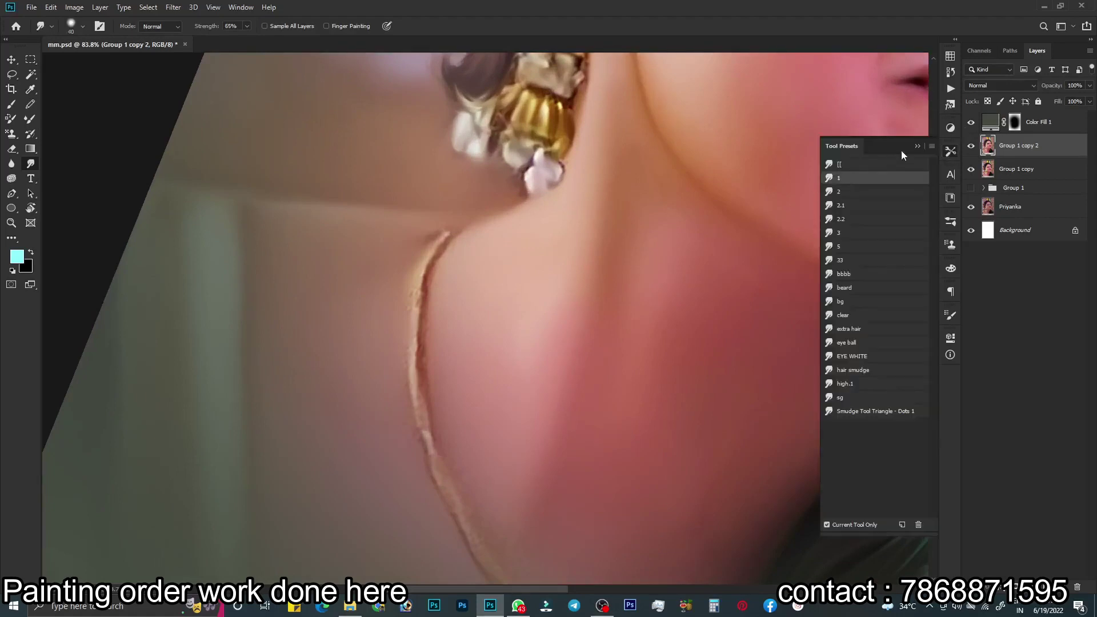
left_click_drag(438, 279, 434, 346)
key("bracketright")
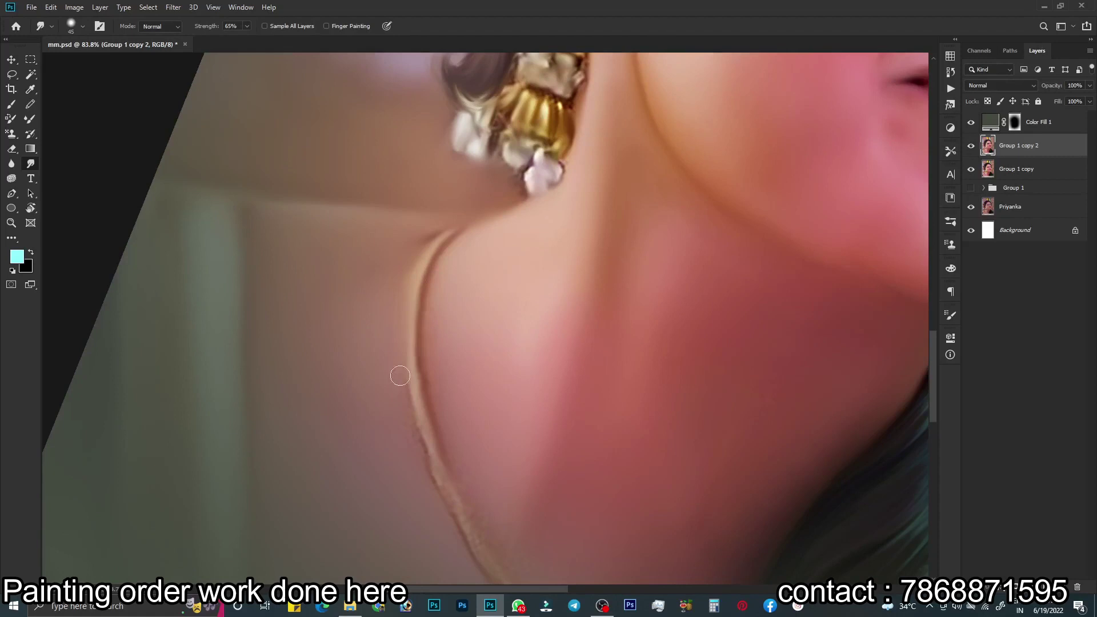
Follow the necklace curve with a size-125 brush, then fit the portrait and save
left_click_drag(448, 497, 366, 366)
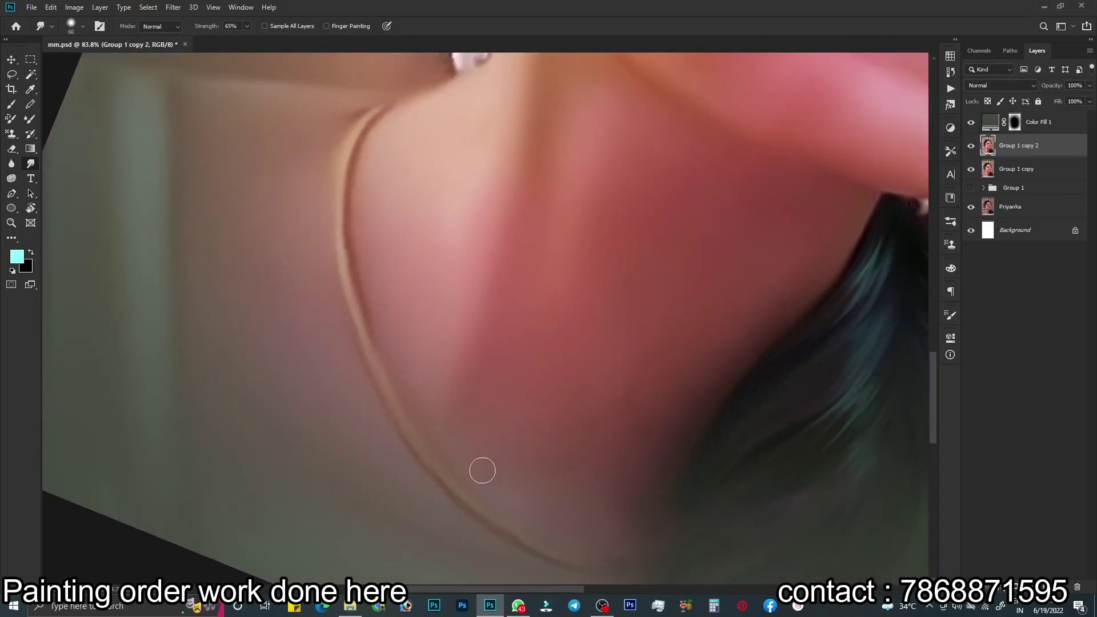
left_click_drag(557, 311, 553, 244)
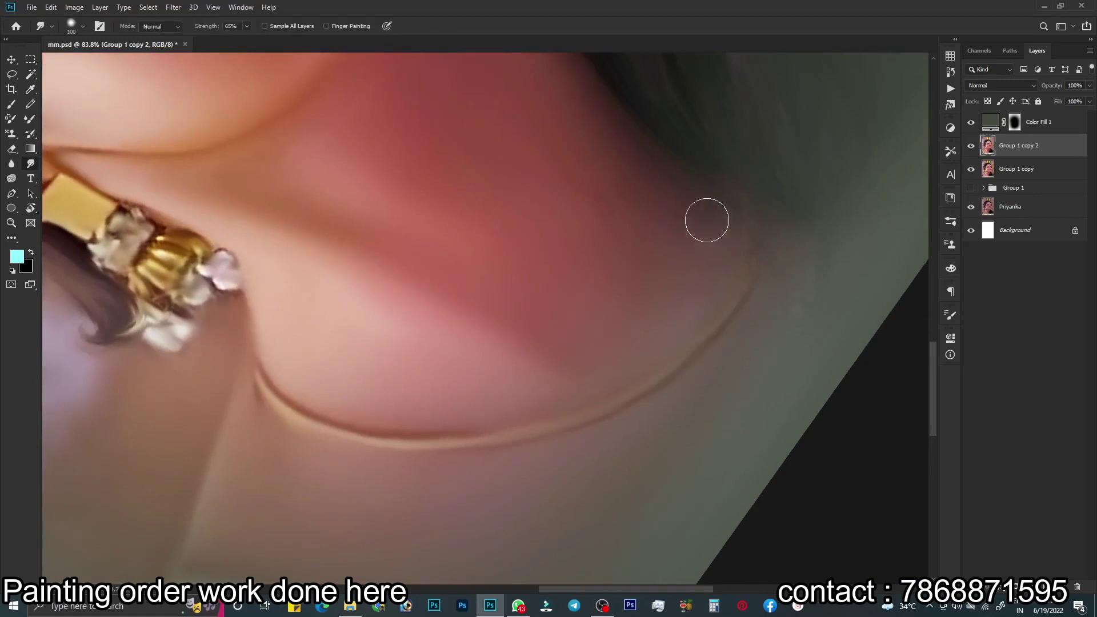
key("bracketright")
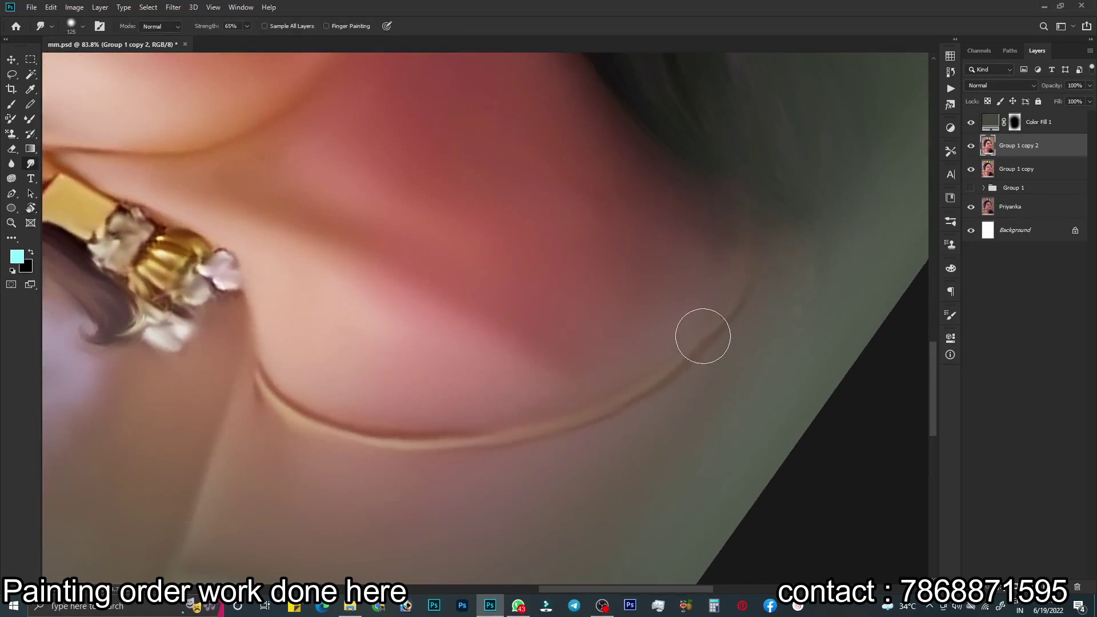
left_click(676, 247)
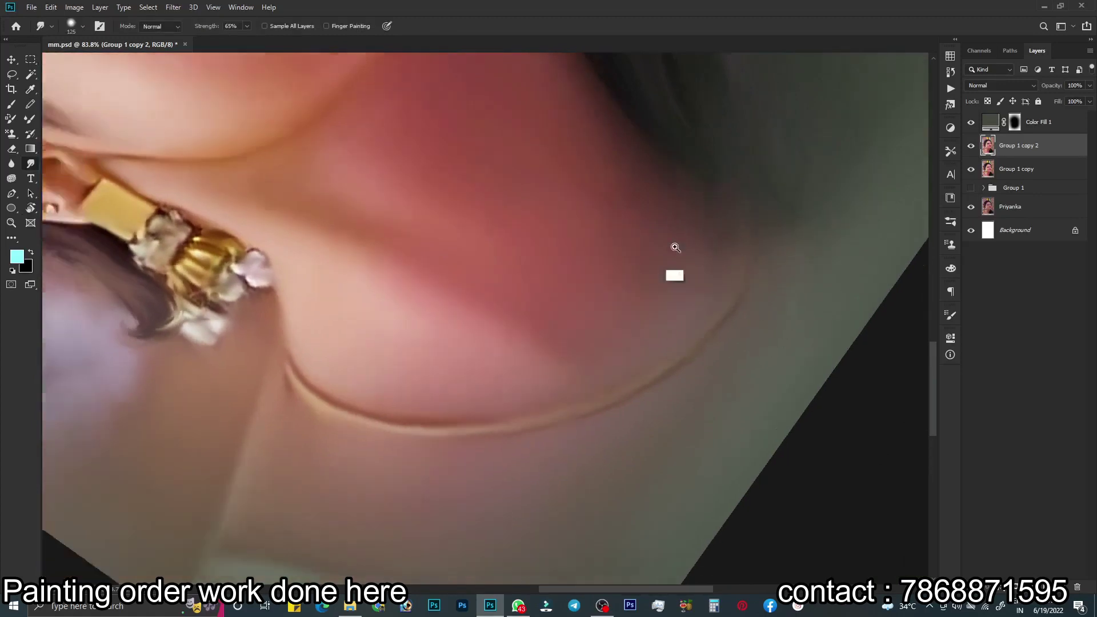
key("ctrl+0")
key("r")
key("ctrl+s")
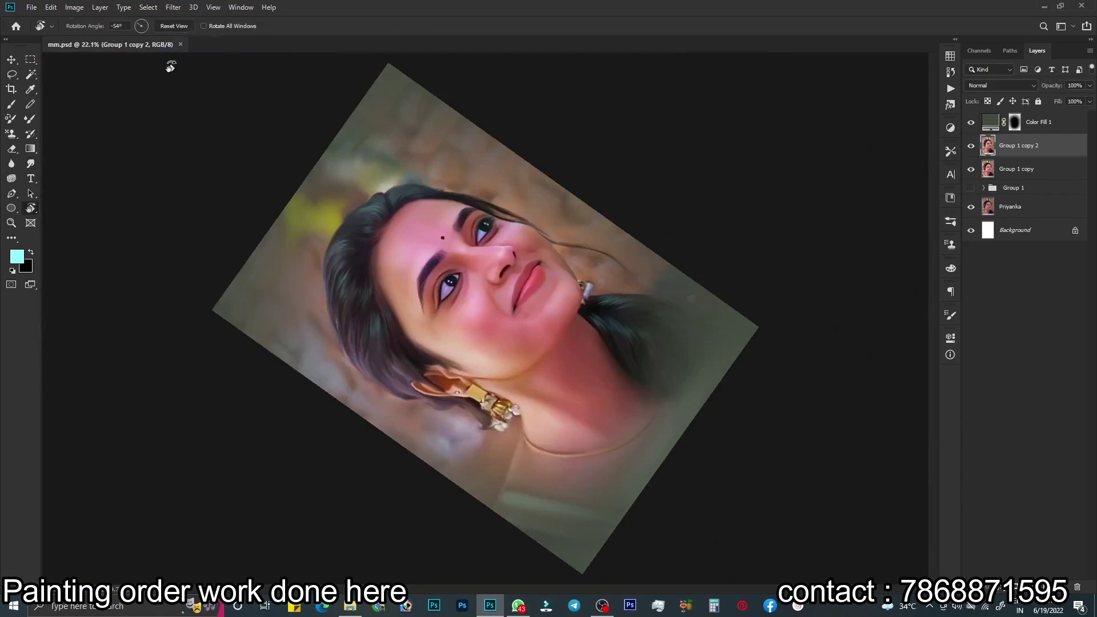
Zoom in on the eyebrow, pick a small Smudge preset, and smooth its upper edge
left_click(173, 26)
key("z")
left_click_drag(571, 280, 616, 282)
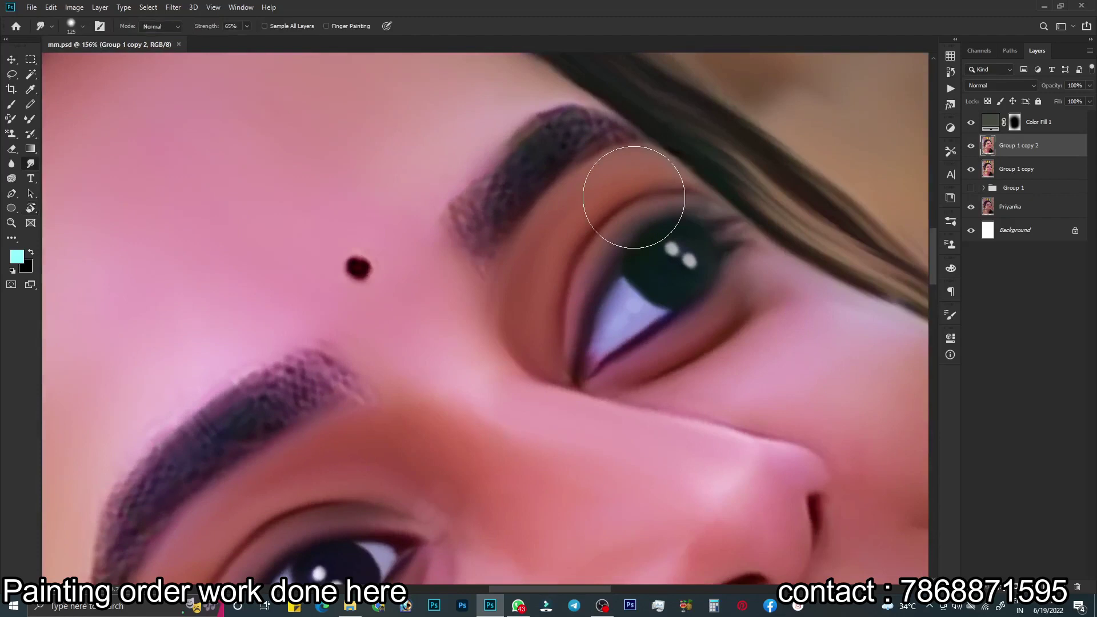
left_click(950, 151)
left_click(857, 218)
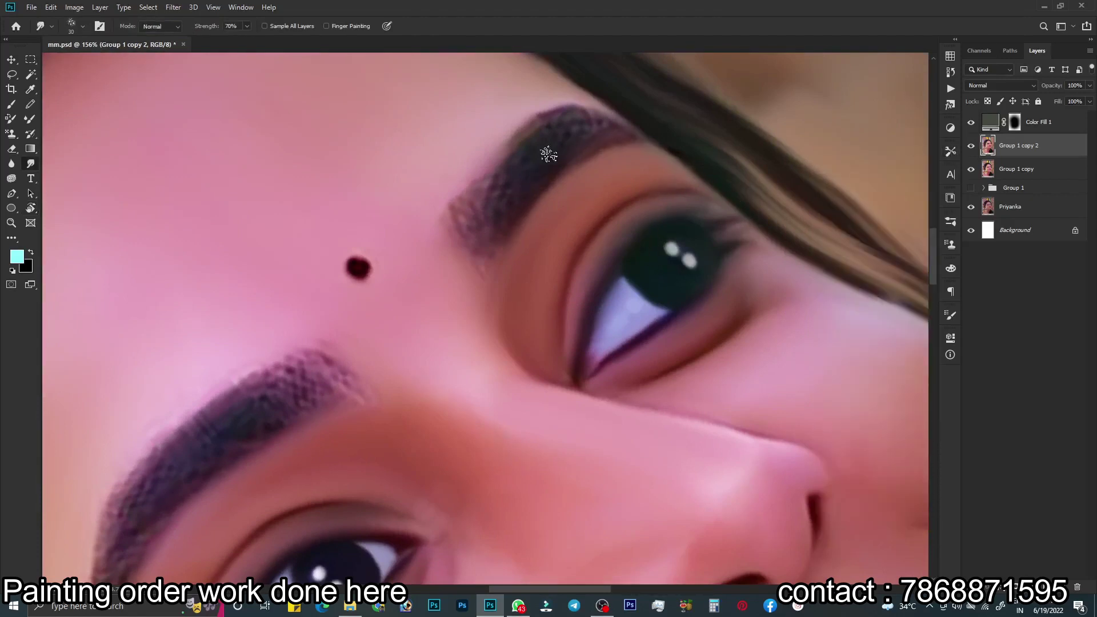
left_click_drag(506, 182, 485, 193)
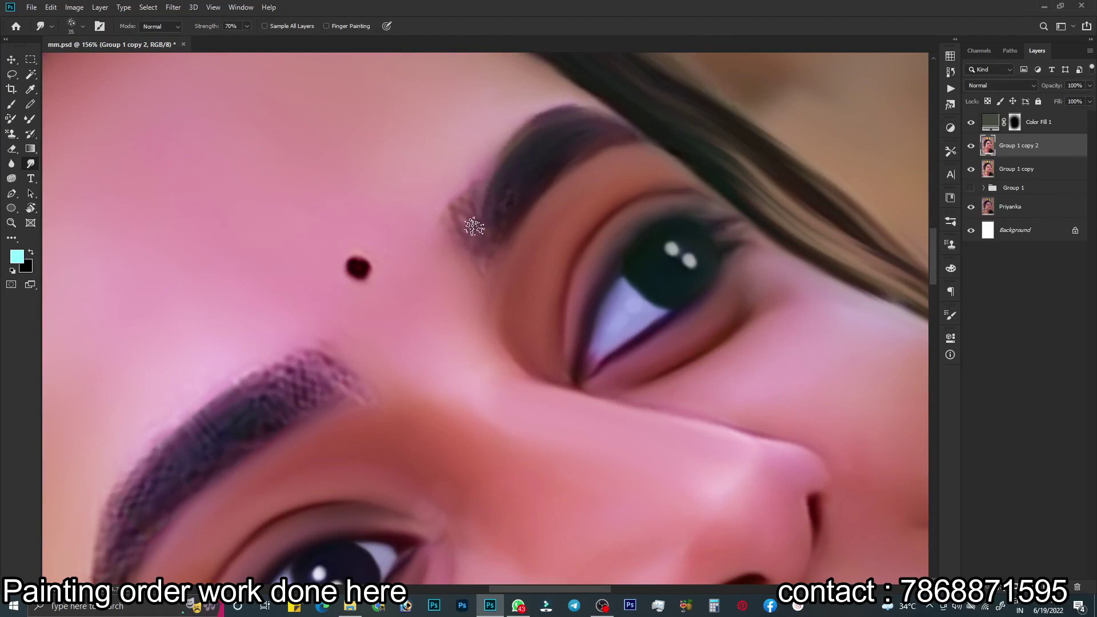
Blend the eyebrow's lower end and dotted texture with a size-35 brush
key("z")
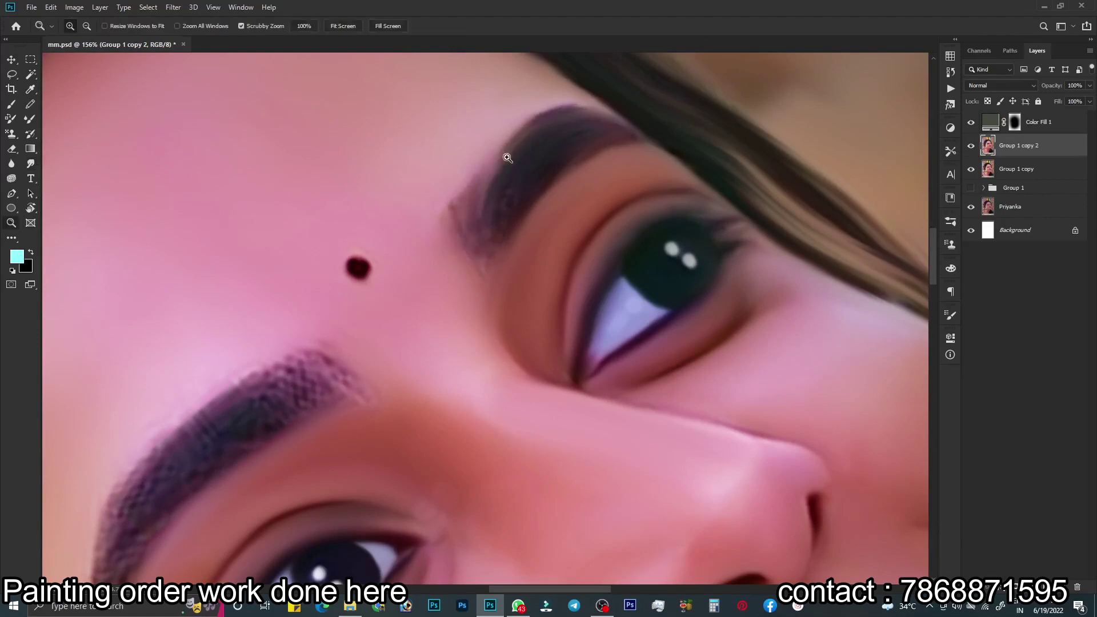
key("z")
mouse_move(457, 235)
left_mouse_down()
mouse_move(497, 166)
mouse_move(497, 232)
mouse_move(504, 184)
left_mouse_up()
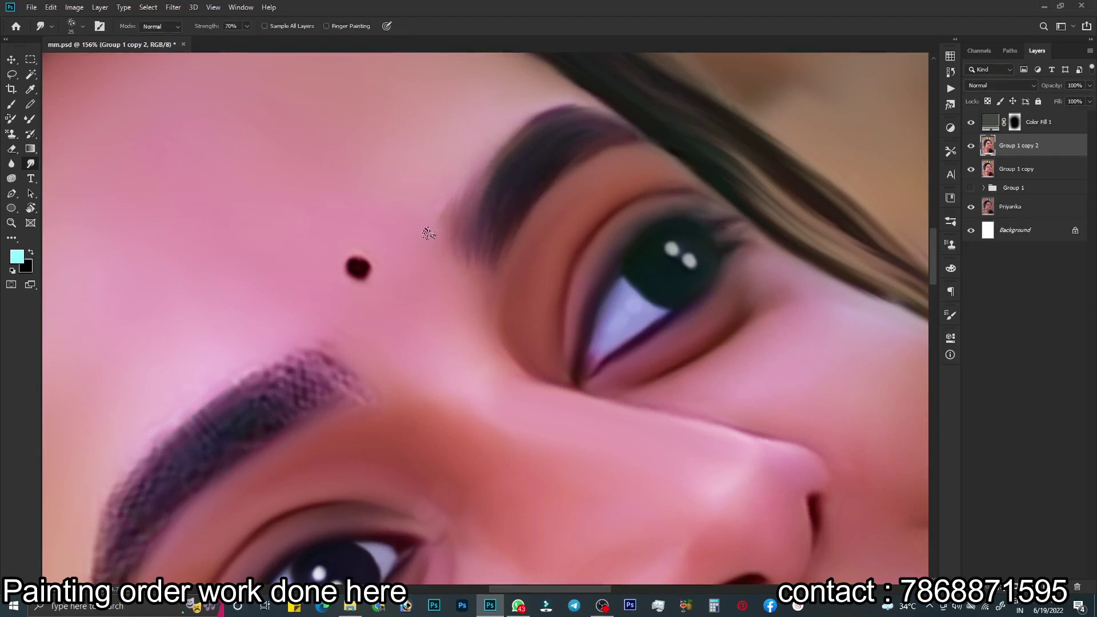
key("bracketright")
scroll(521, 189, "down", 5)
scroll(526, 160, "down", 3)
scroll(531, 148, "left", 3)
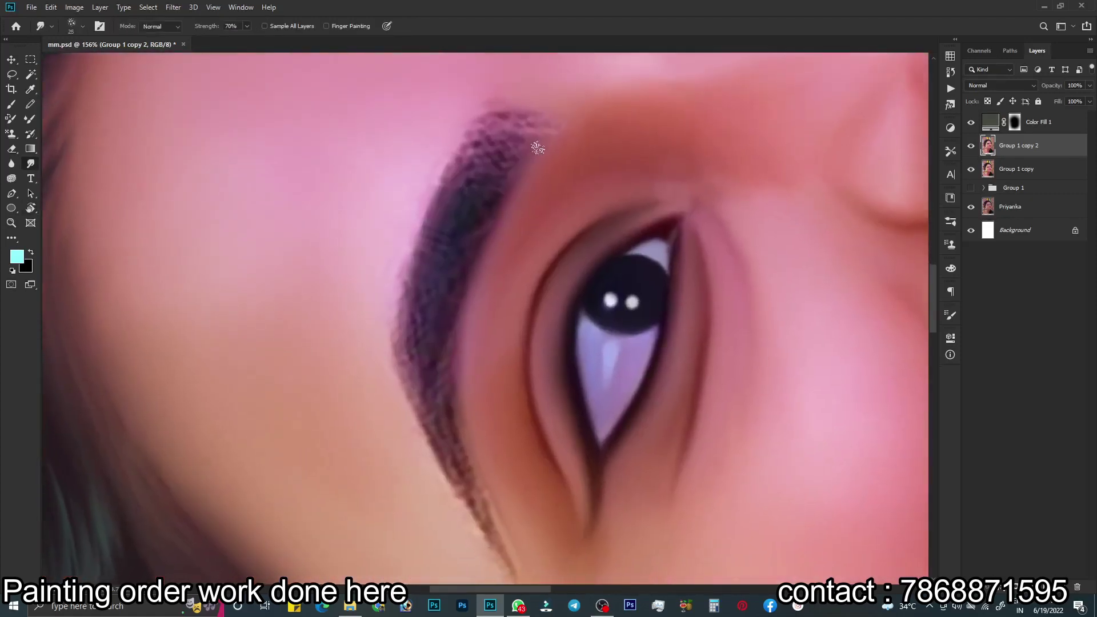
mouse_move(505, 130)
left_mouse_down()
mouse_move(558, 118)
mouse_move(399, 280)
mouse_move(417, 346)
left_mouse_up()
Level the eye in the view and smooth the eyebrow's dotted tail into streaks
key("r")
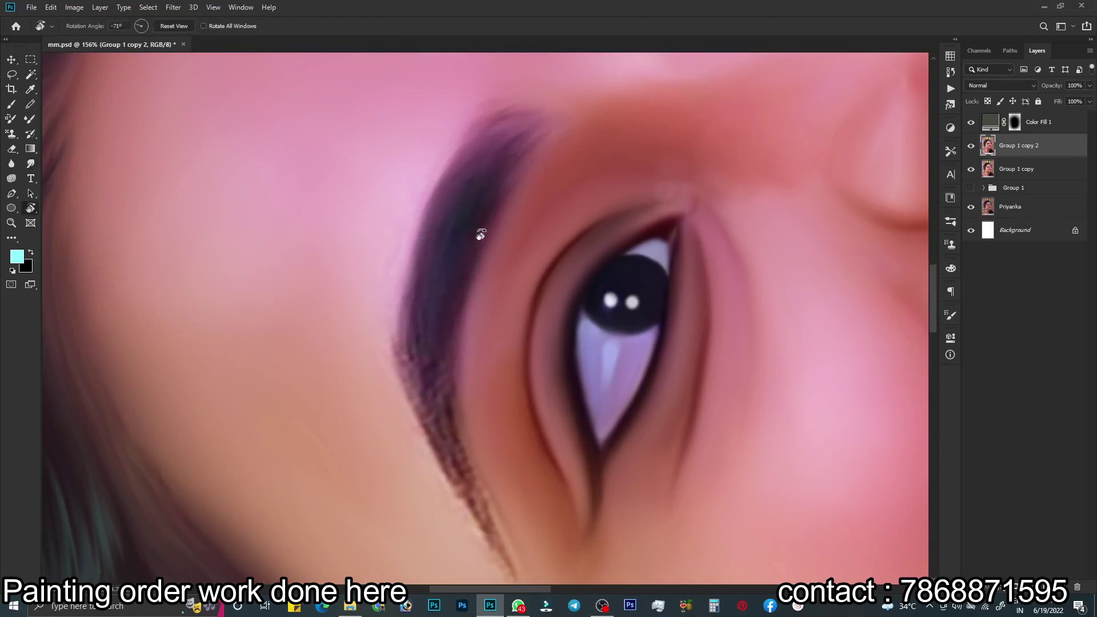
left_click_drag(480, 233, 528, 204)
left_click_drag(465, 147, 431, 211)
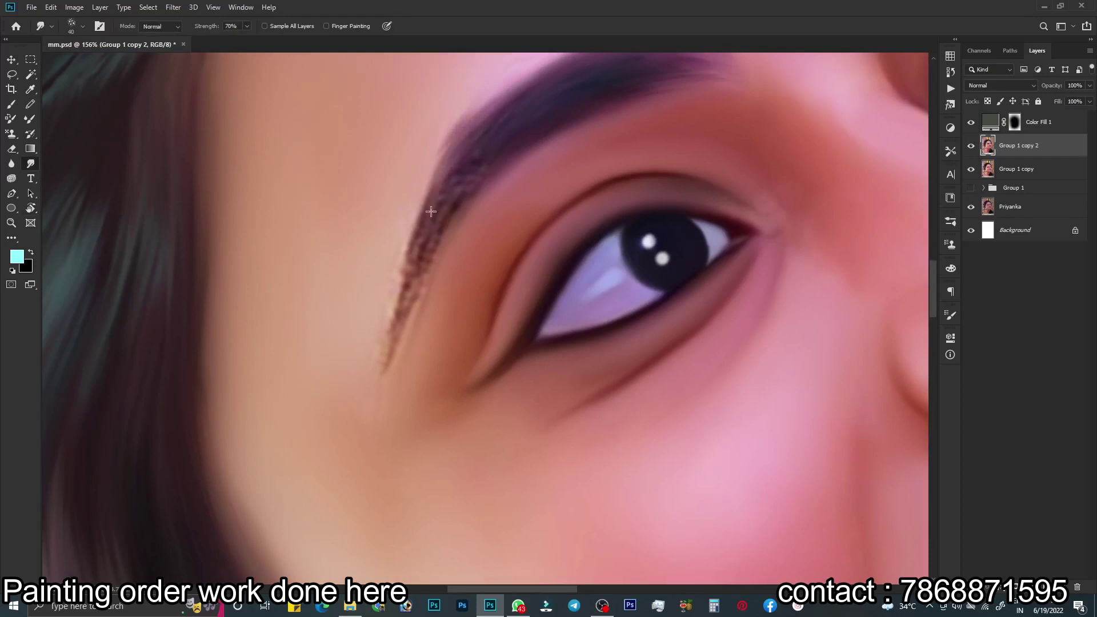
mouse_move(419, 305)
left_mouse_down()
mouse_move(450, 196)
mouse_move(392, 289)
mouse_move(430, 220)
mouse_move(385, 377)
left_mouse_up()
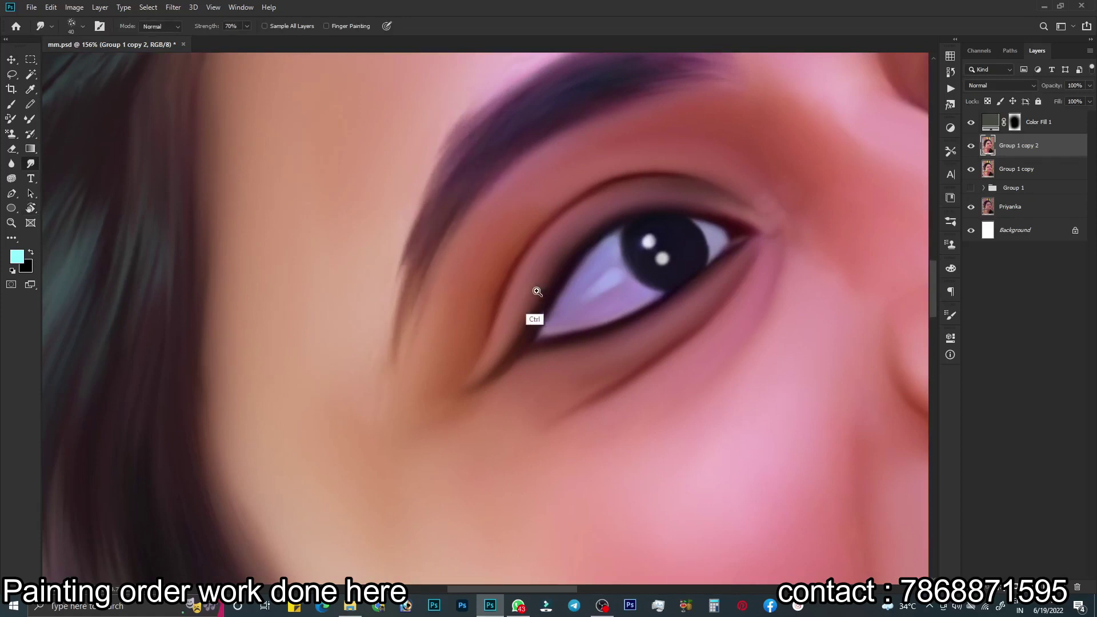
scroll(534, 299, "down", 2)
Save the painting and fit the whole portrait in view
key("ctrl+s")
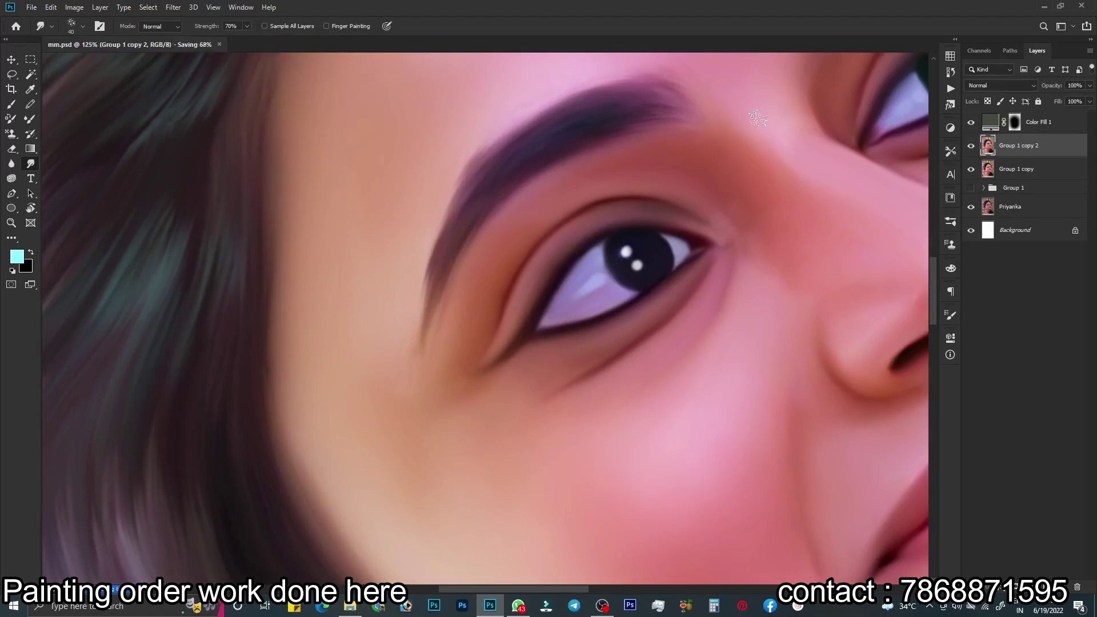
key("ctrl+z")
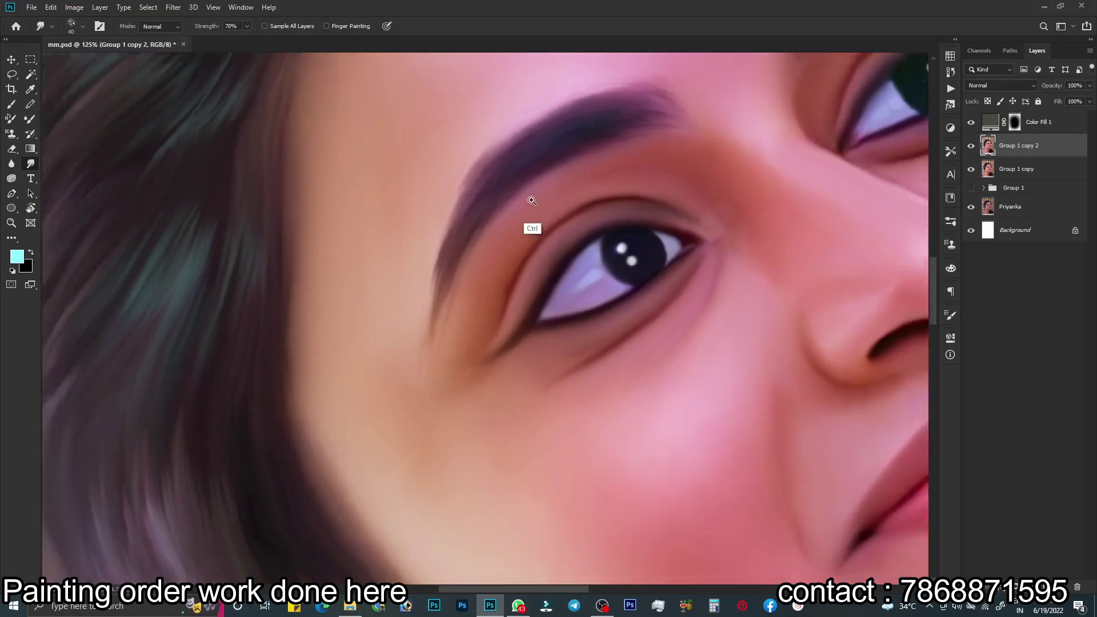
key("ctrl+0")
key("ctrl+s")
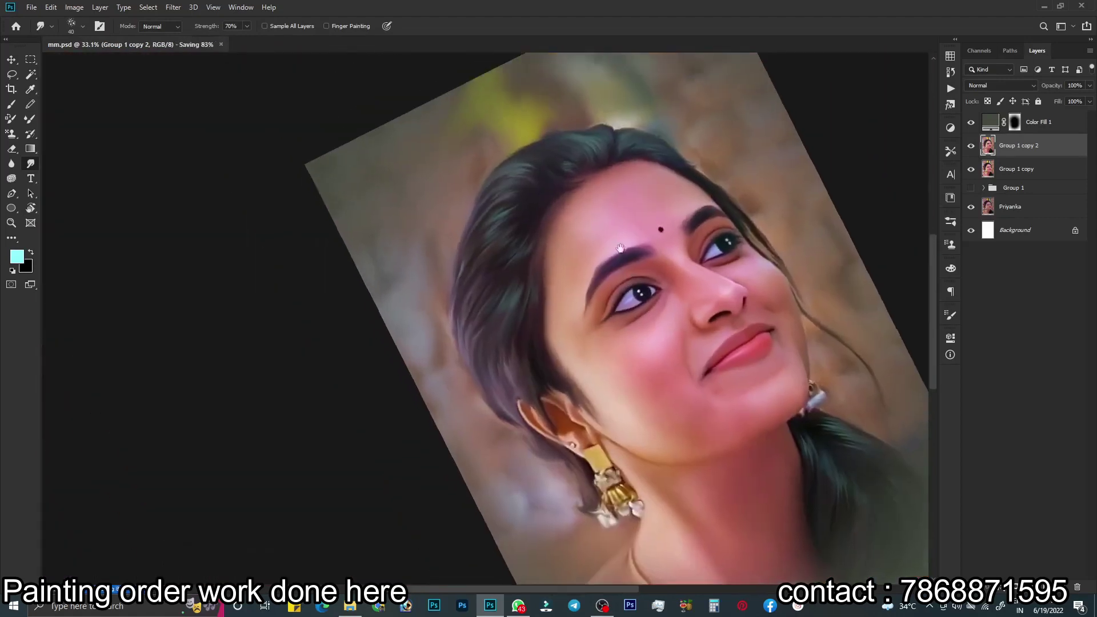
Add a new layer and load the fine 1..1 Brush preset for hair strands
scroll(546, 141, "up", 5)
key("r")
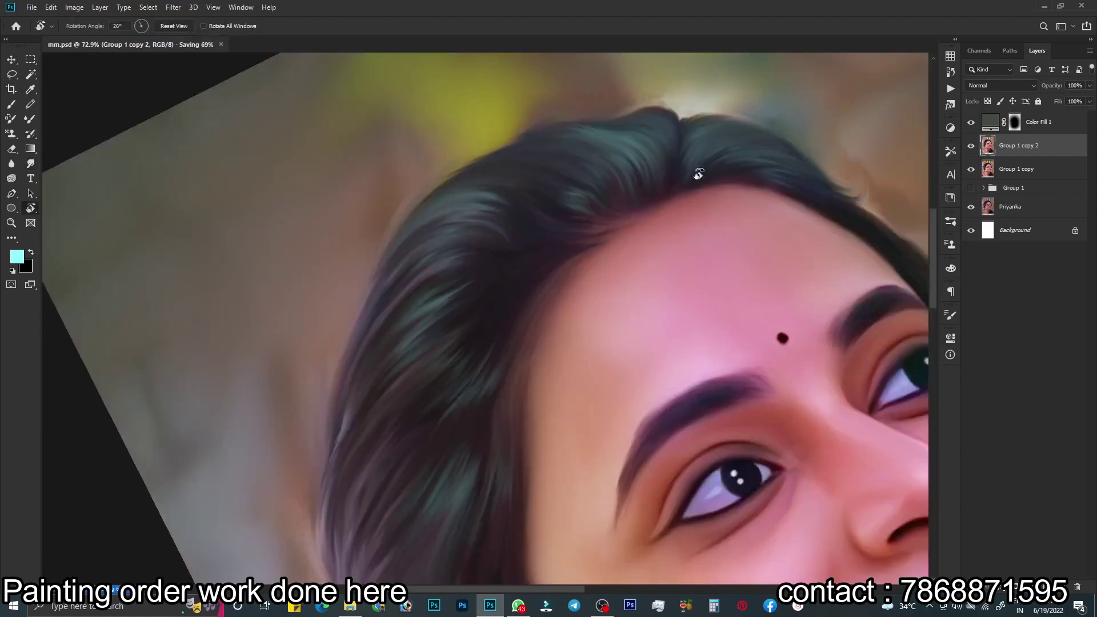
left_click_drag(666, 186, 563, 172)
key("b")
key("ctrl+shift+alt+n")
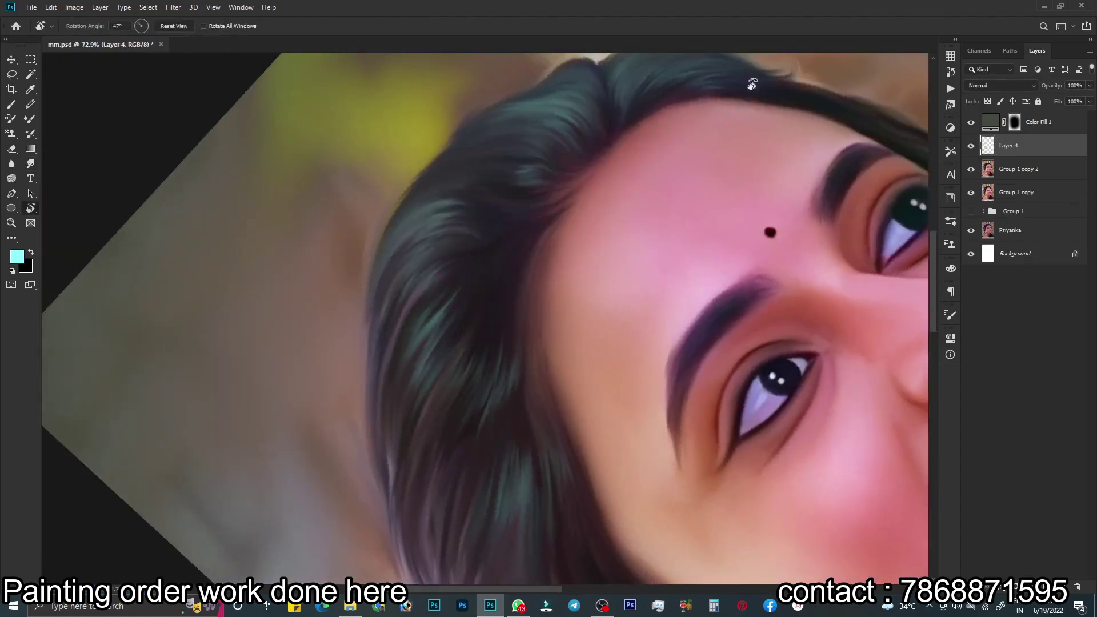
left_click(950, 151)
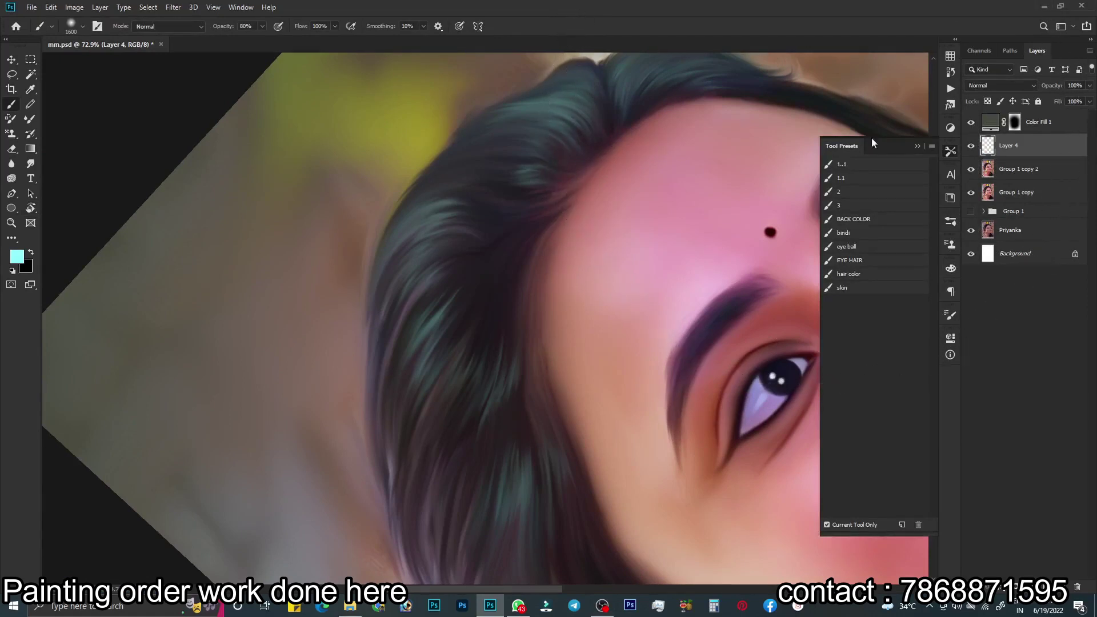
left_click(857, 164)
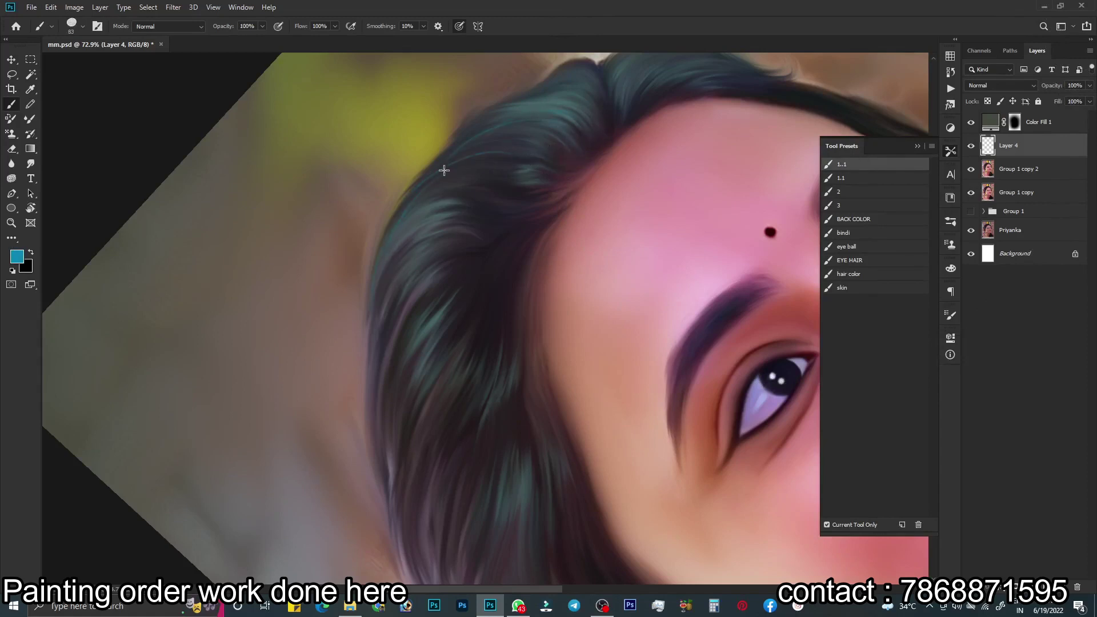
Frame and tilt the view around the earring and forehead hairline for strand painting
scroll(386, 399, "down", 3)
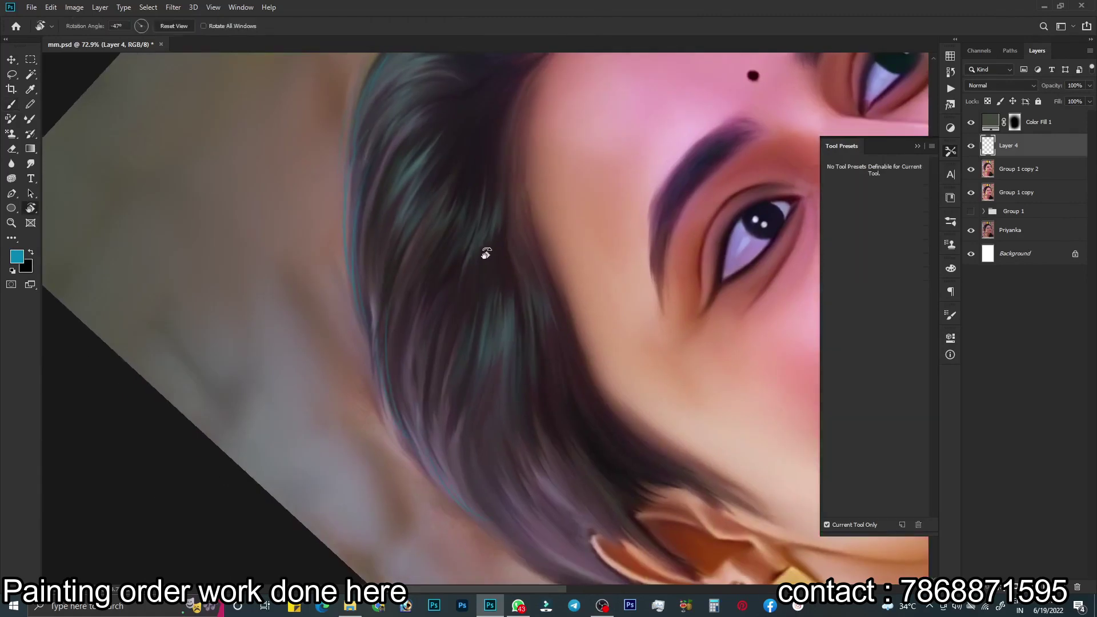
left_click_drag(485, 247, 541, 245)
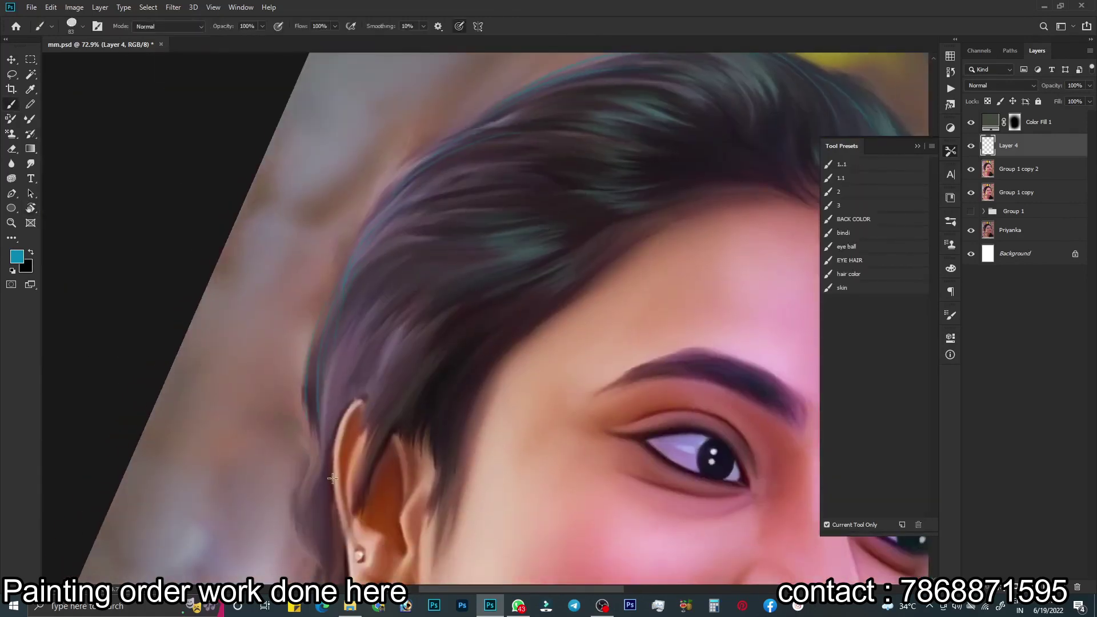
left_click_drag(332, 478, 358, 286)
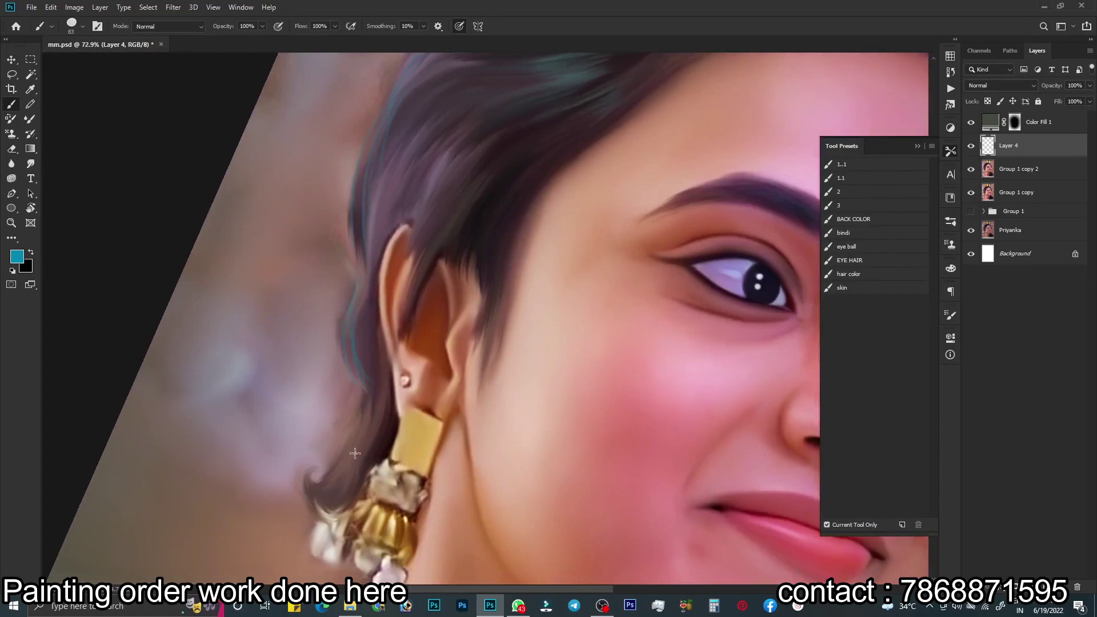
left_click_drag(354, 453, 436, 239)
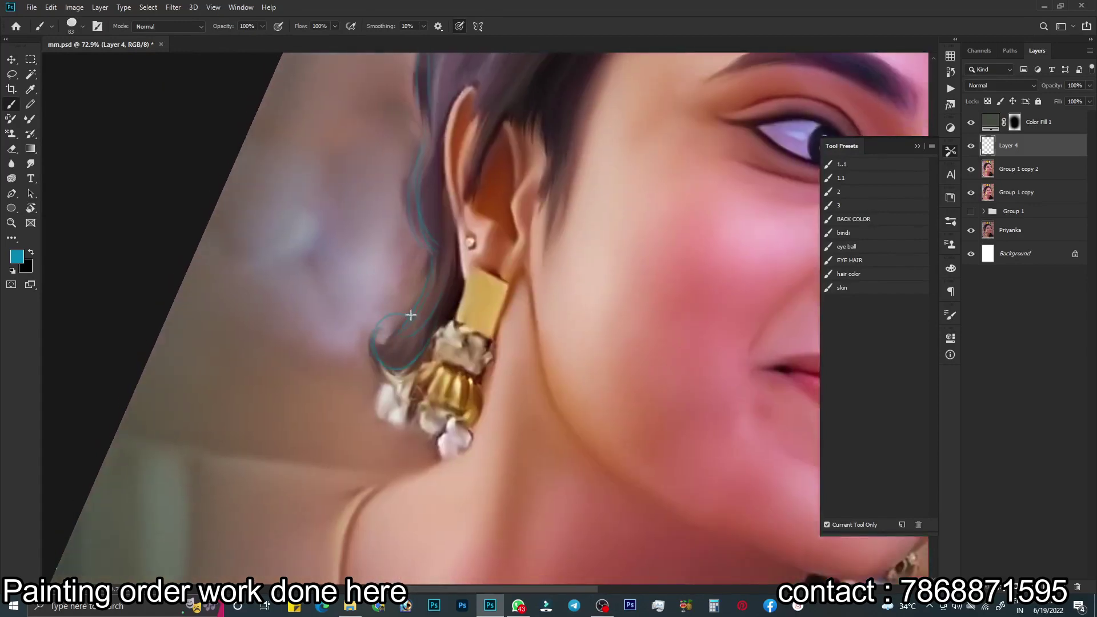
left_click_drag(361, 371, 661, 209)
key("r")
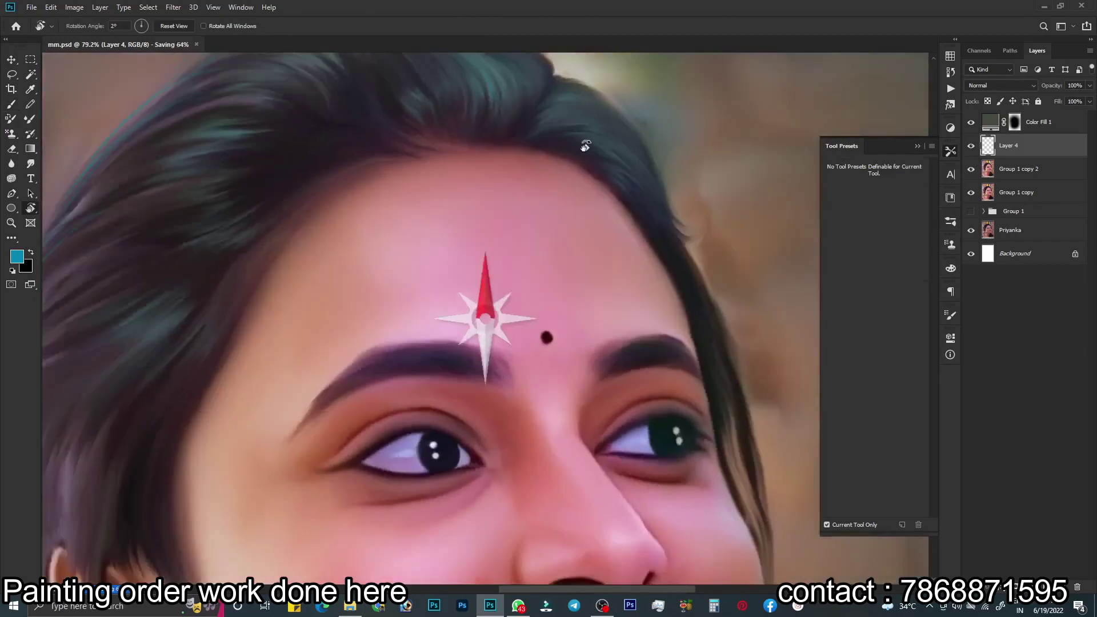
left_click_drag(537, 204, 504, 194)
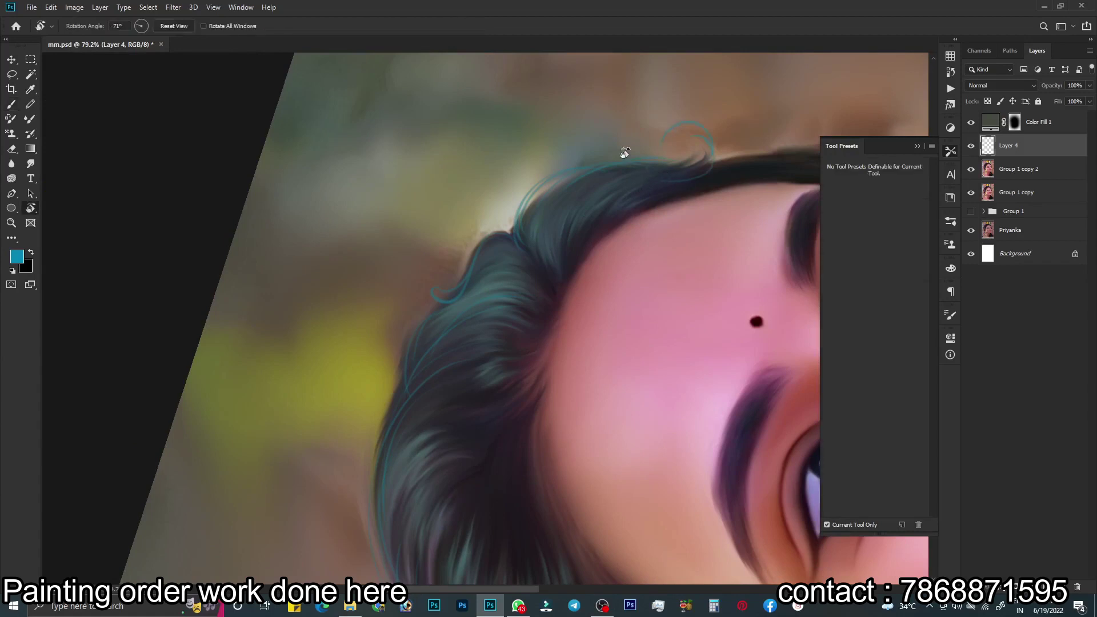
Scroll across the teal strands on Layer 4 and save the painting
scroll(572, 177, "right", 5)
scroll(566, 228, "down", 3)
scroll(583, 171, "down", 2)
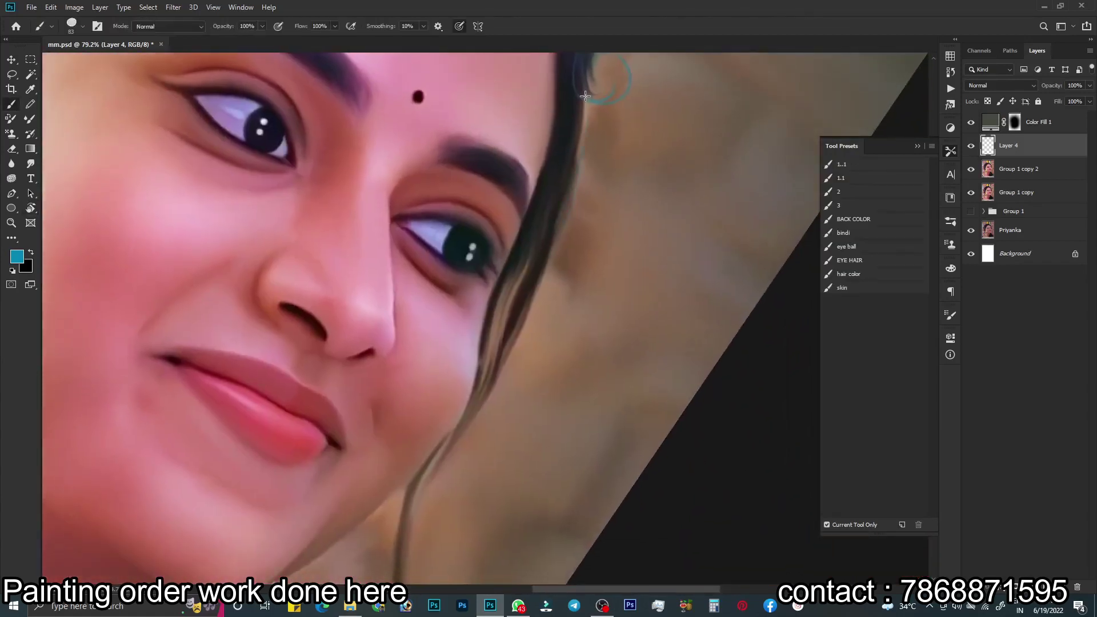
scroll(525, 281, "down", 3)
scroll(540, 194, "down", 4)
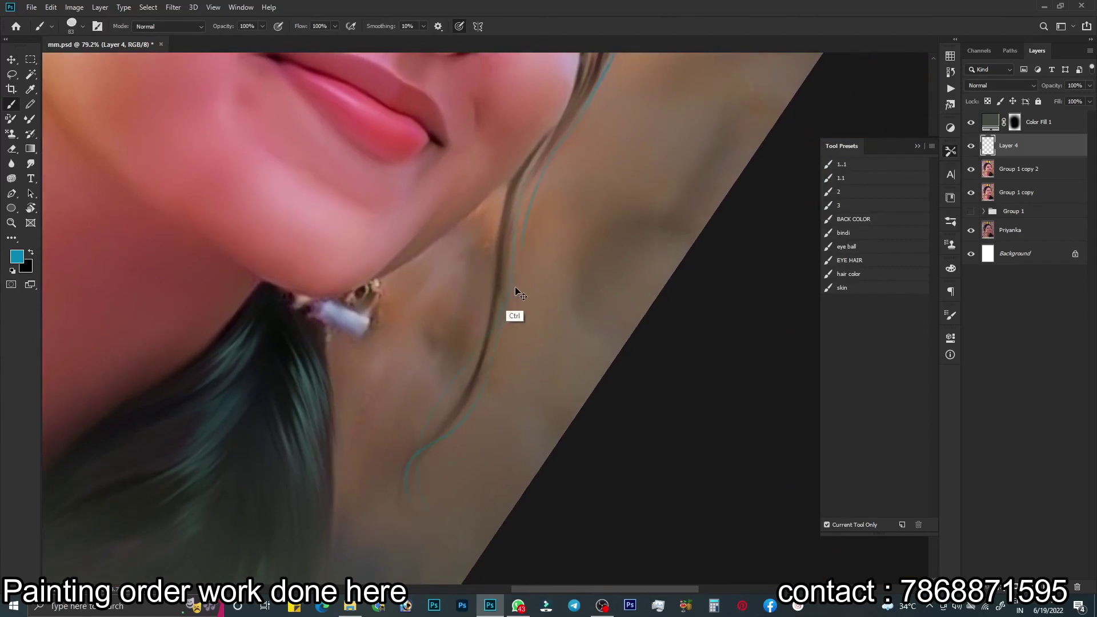
scroll(514, 252, "down", 3)
scroll(466, 289, "down", 2)
key("ctrl+s")
scroll(467, 289, "up", 3)
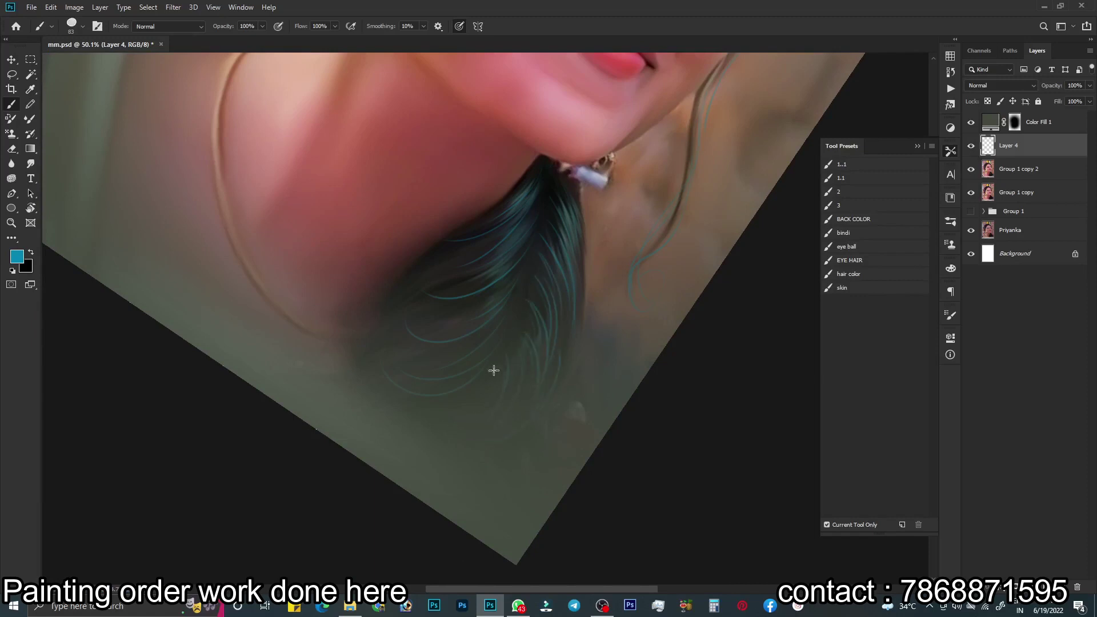
Raise Hue/Saturation Lightness to +67 on the Layer 4 strands and apply it
key("h")
mouse_move(470, 264)
left_mouse_down()
mouse_move(602, 223)
mouse_move(513, 169)
left_mouse_up()
key("ctrl+u")
left_click_drag(903, 276, 941, 276)
scroll(597, 294, "down", 2)
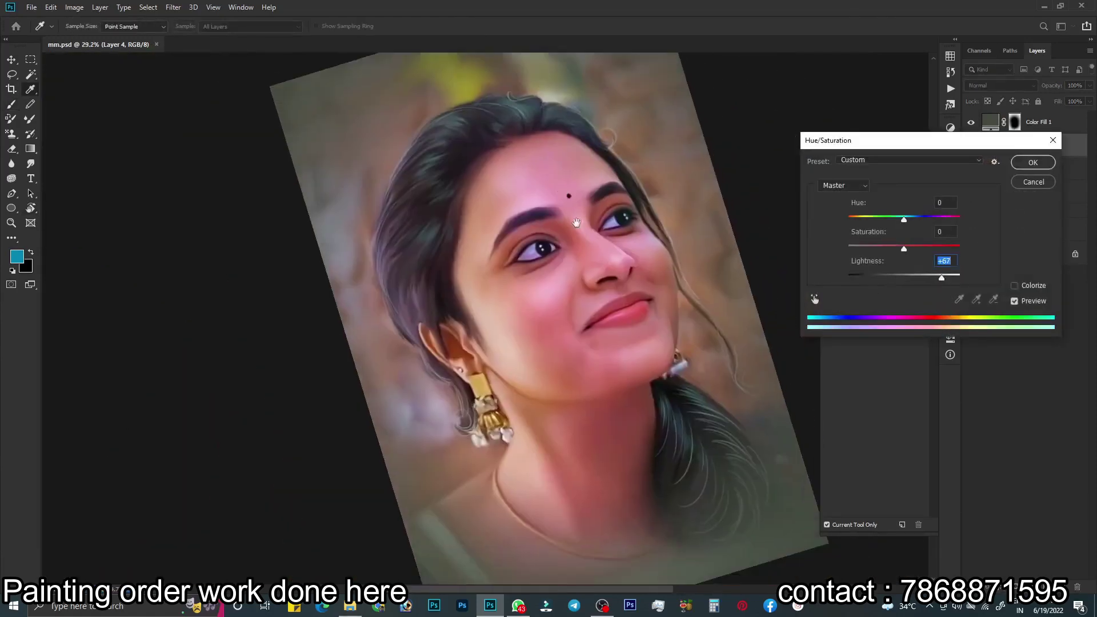
left_click_drag(714, 429, 617, 274)
key("Return")
Tilt the canvas view and get the Brush tool ready for painting
scroll(528, 200, "up", 1)
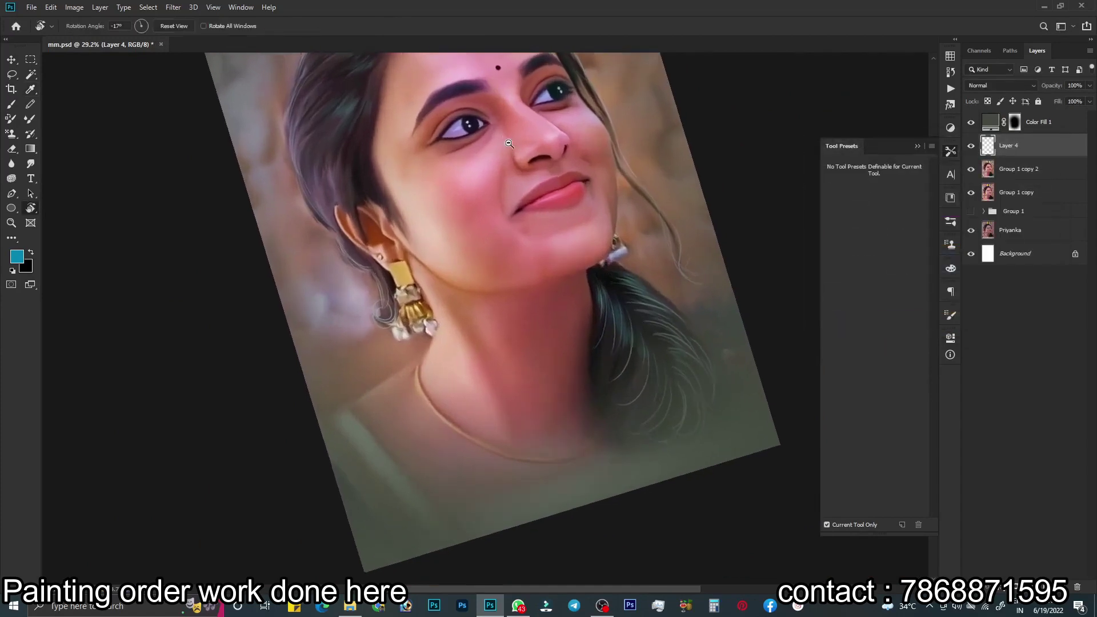
scroll(528, 200, "up", 1)
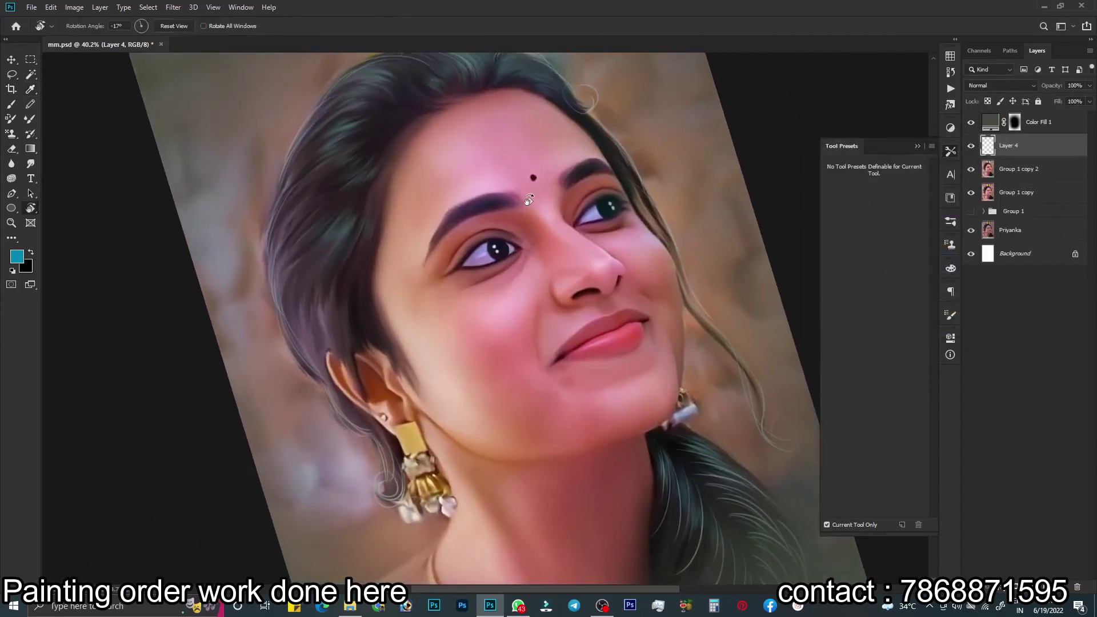
left_click_drag(579, 221, 535, 193)
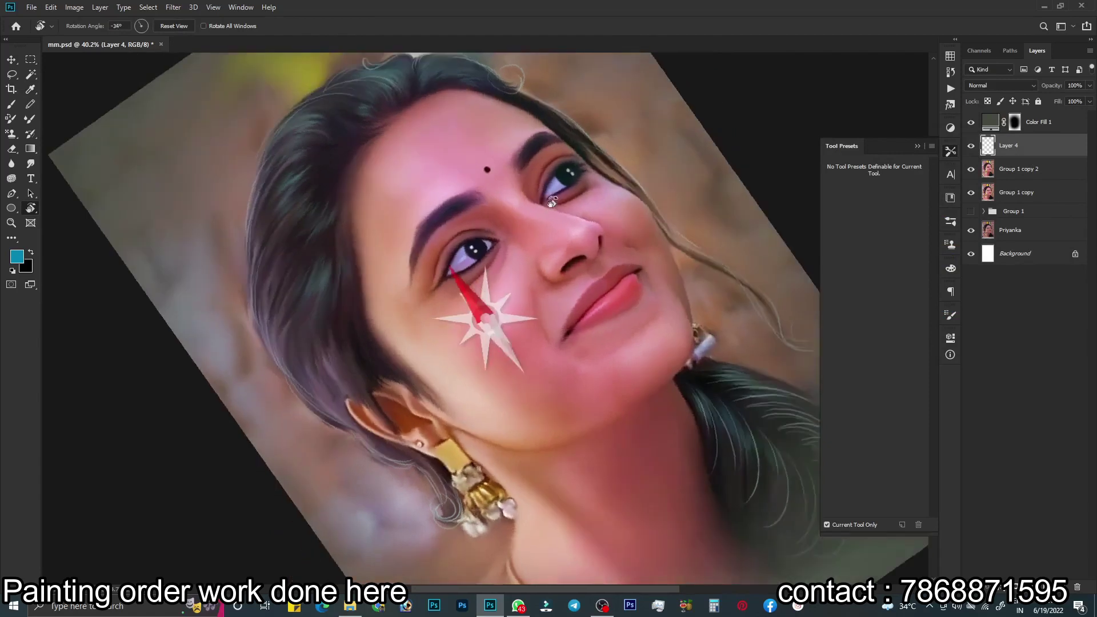
scroll(559, 250, "down", 1)
scroll(560, 249, "down", 2)
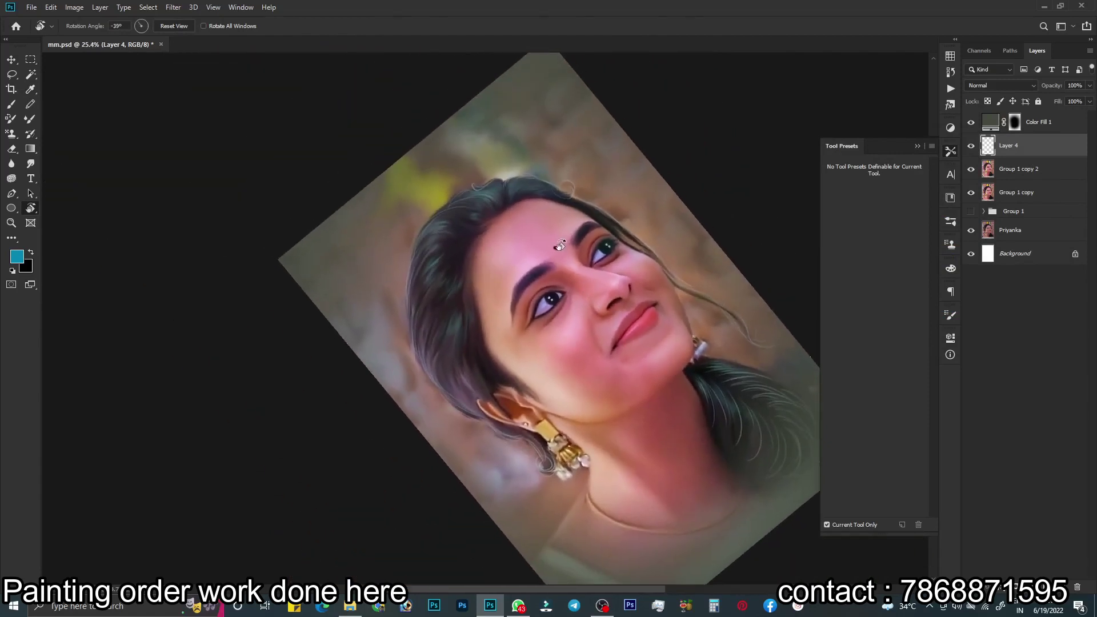
scroll(563, 300, "up", 2)
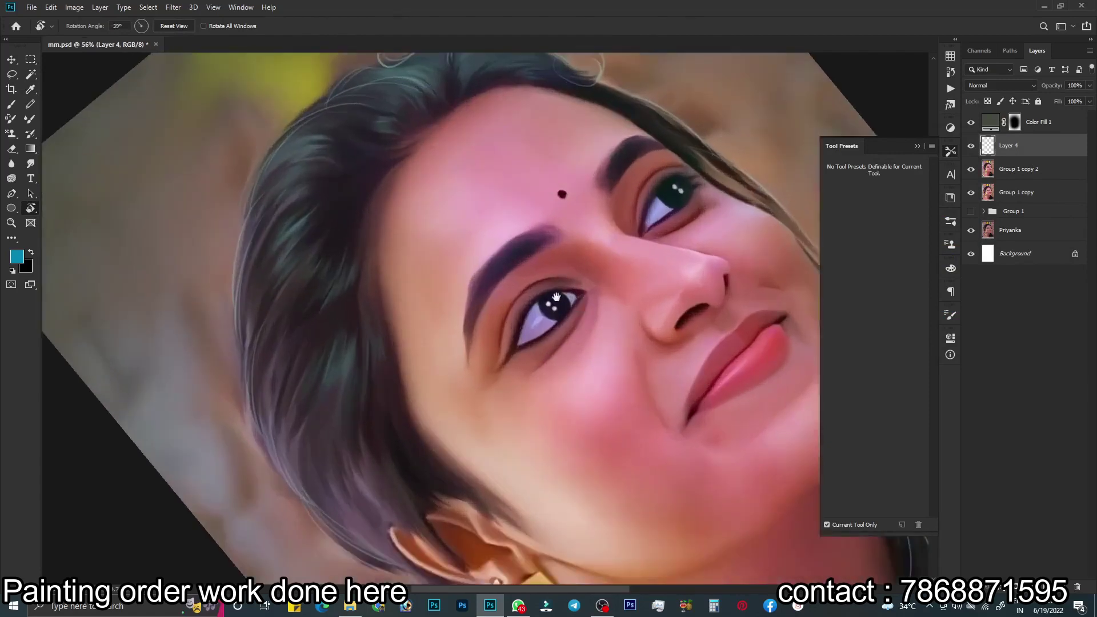
key("b")
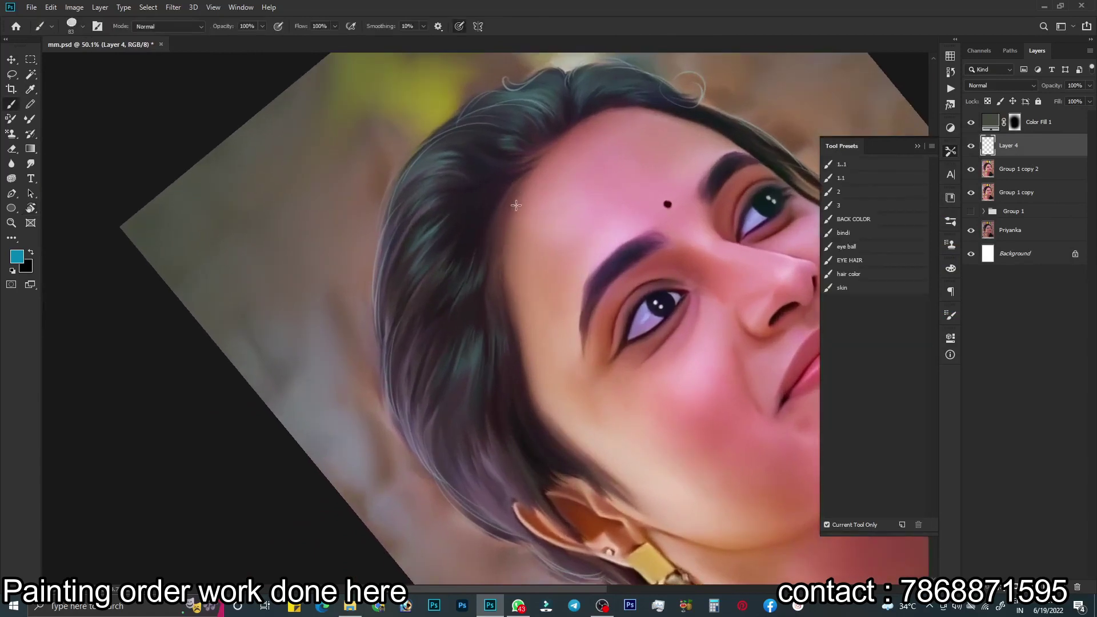
Set the foreground colour to light cyan and paint the first thin strands in the hair
left_click(16, 256)
left_click_drag(834, 343, 835, 269)
left_click(923, 243)
left_click_drag(486, 189, 451, 289)
left_click_drag(493, 229, 474, 261)
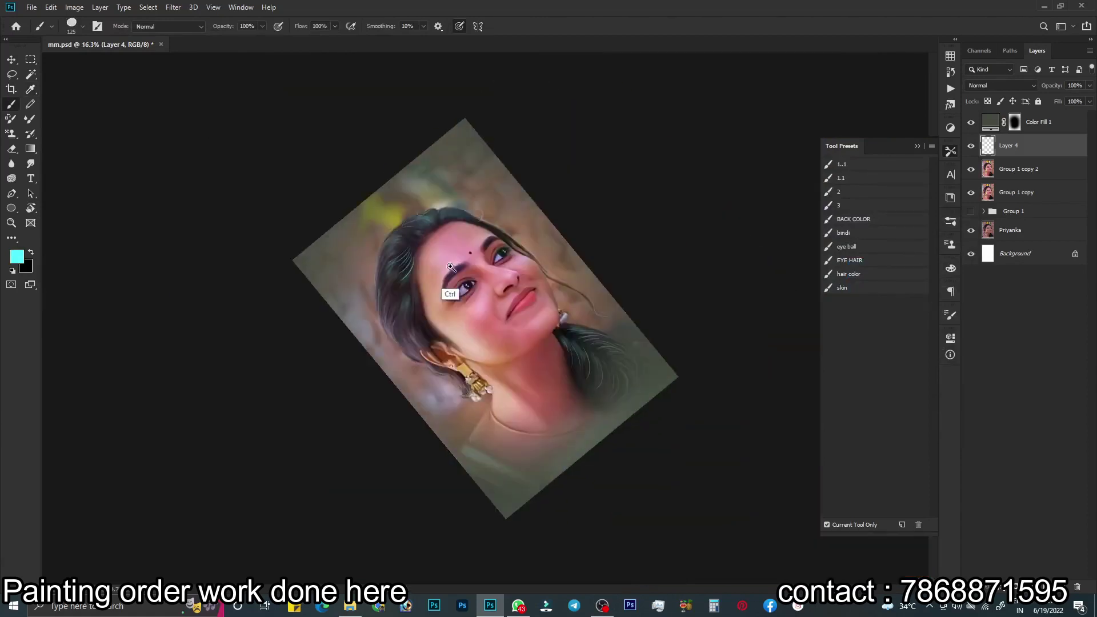
scroll(454, 280, "down", 5)
scroll(416, 247, "up", 5)
Paint thin cyan strands across the upper hair and curving down into the lower hair
left_click_drag(506, 181, 422, 231)
left_click_drag(490, 159, 423, 217)
left_click_drag(458, 249, 404, 373)
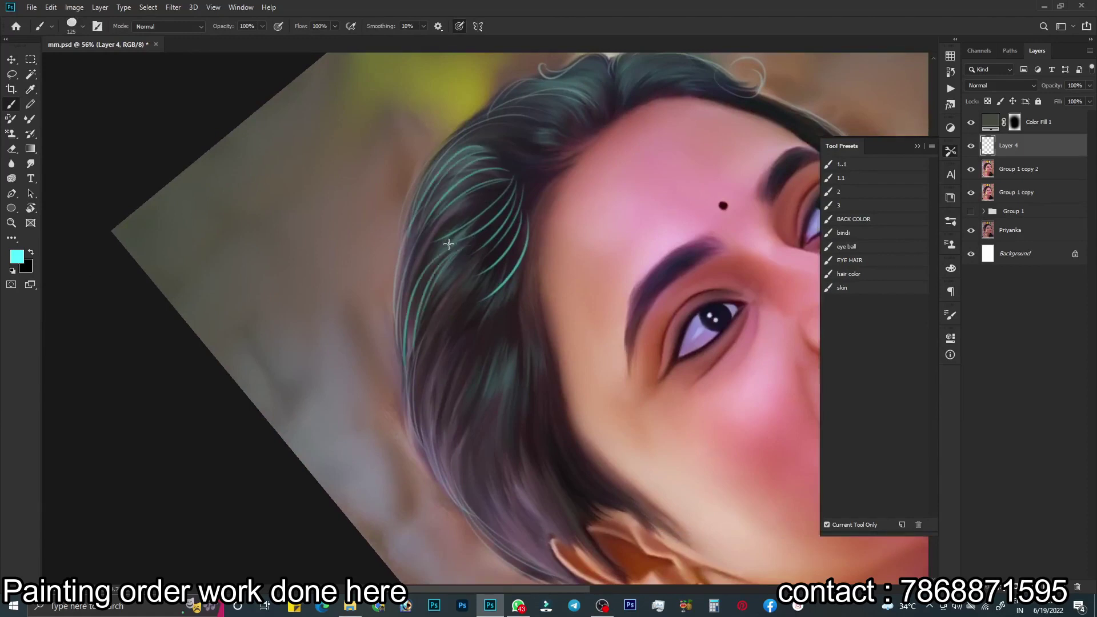
left_click_drag(472, 264, 423, 361)
mouse_move(486, 313)
left_mouse_down()
mouse_move(445, 397)
mouse_move(440, 449)
left_mouse_up()
left_click_drag(459, 379, 433, 480)
left_click_drag(509, 313, 462, 428)
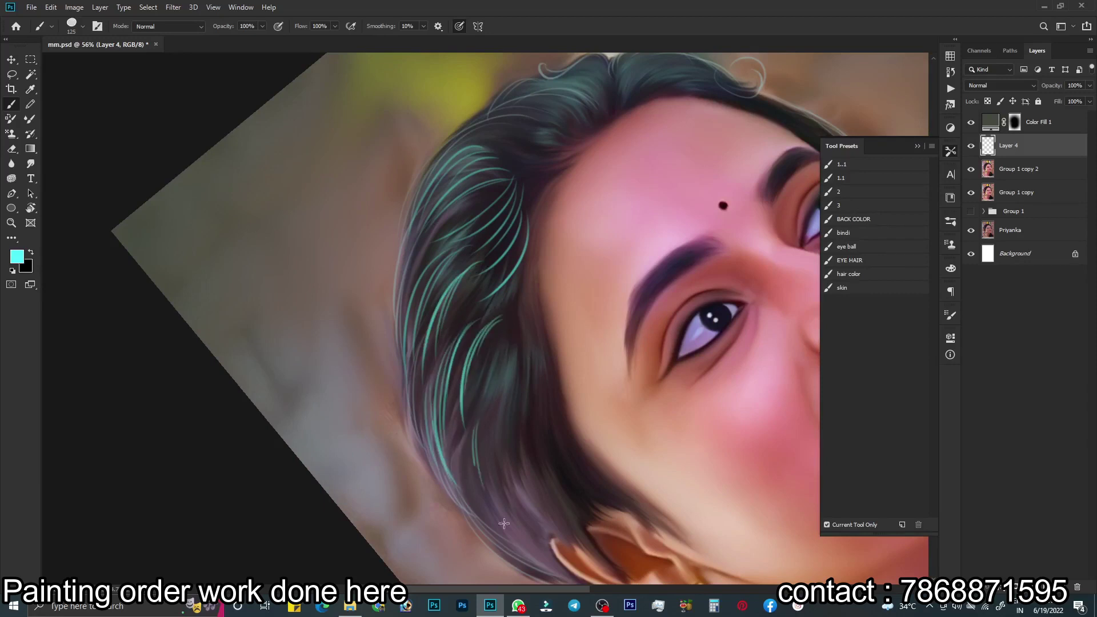
Rotate the canvas, then sweep cyan strands across the hair and down beside the ear and earring
key("r")
mouse_move(538, 303)
left_mouse_down()
mouse_move(579, 189)
mouse_move(454, 177)
left_mouse_up()
key("b")
mouse_move(523, 177)
left_mouse_down()
mouse_move(435, 197)
mouse_move(356, 259)
left_mouse_up()
left_click_drag(420, 200, 339, 297)
mouse_move(360, 252)
left_mouse_down()
mouse_move(324, 324)
mouse_move(320, 400)
left_mouse_up()
left_click_drag(324, 343, 316, 406)
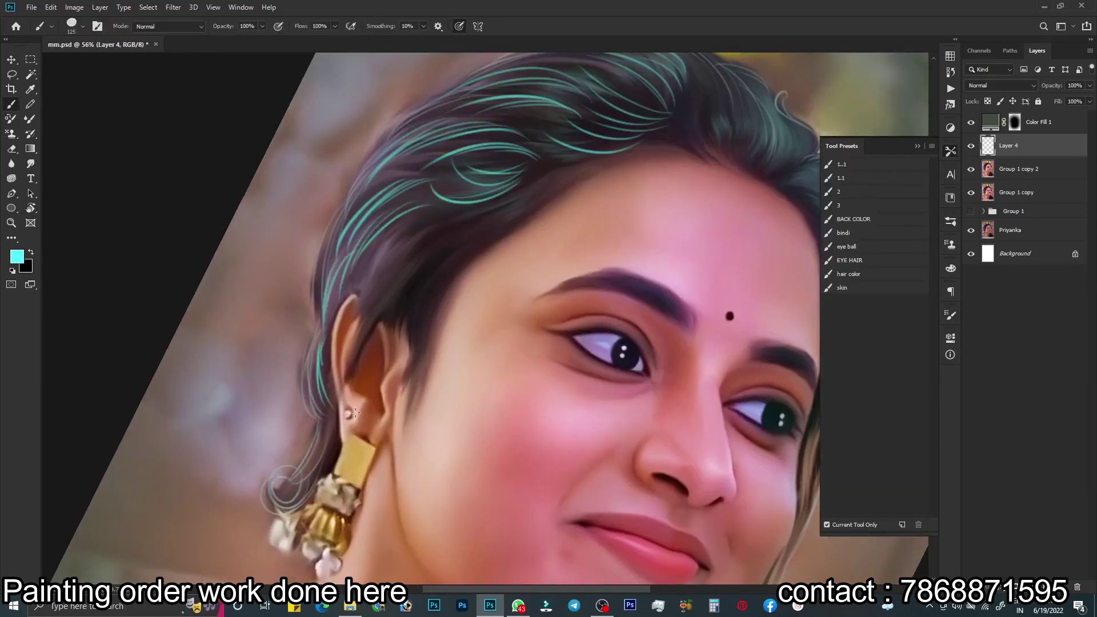
left_click_drag(292, 489, 258, 491)
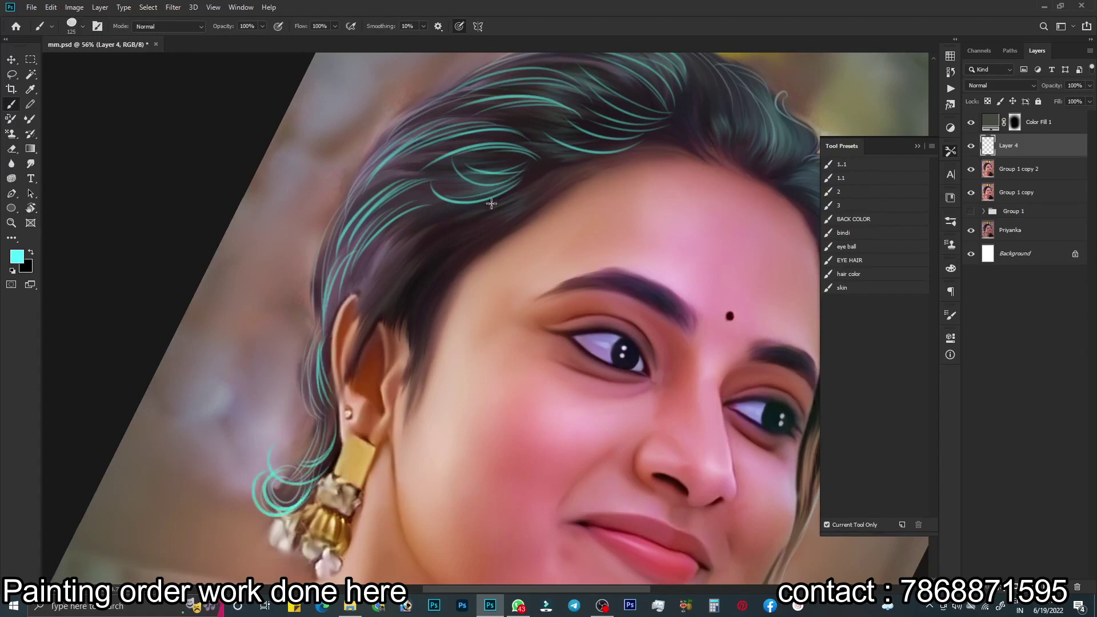
Add cyan strands through the upper hair, at the temple and above the ear
mouse_move(587, 161)
left_mouse_down()
mouse_move(522, 210)
mouse_move(454, 212)
left_mouse_up()
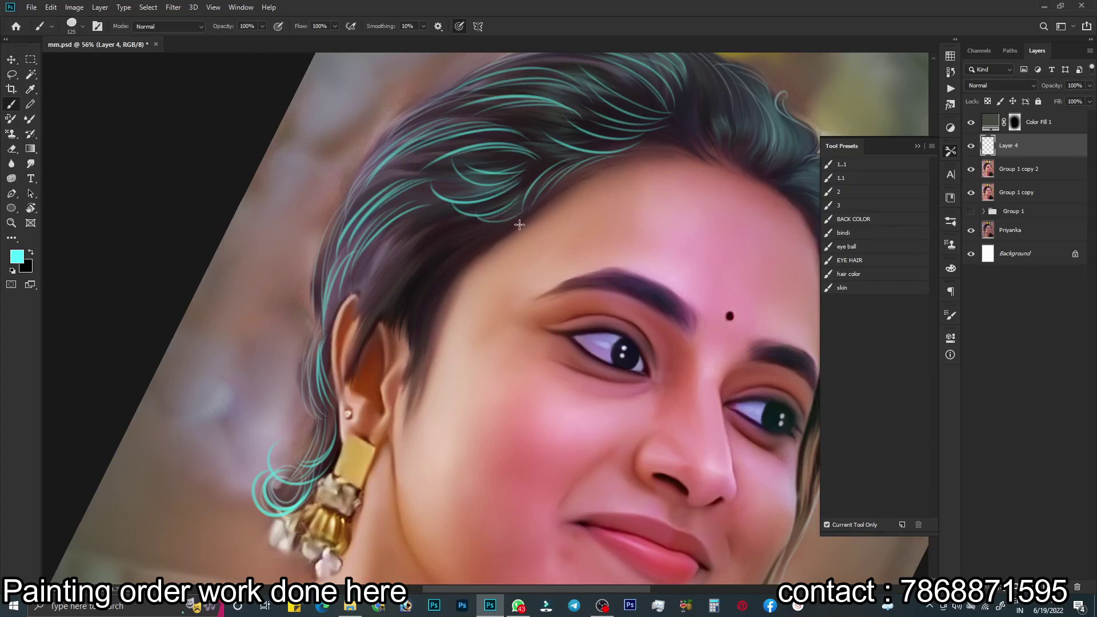
scroll(454, 248, "up", 2)
left_click_drag(486, 220, 414, 350)
left_click_drag(526, 215, 466, 264)
left_click_drag(476, 213, 414, 277)
mouse_move(440, 220)
left_mouse_down()
mouse_move(412, 280)
mouse_move(370, 280)
left_mouse_up()
mouse_move(434, 191)
left_mouse_down()
mouse_move(368, 220)
mouse_move(340, 278)
left_mouse_up()
left_click_drag(402, 258, 337, 312)
left_click_drag(400, 280, 349, 327)
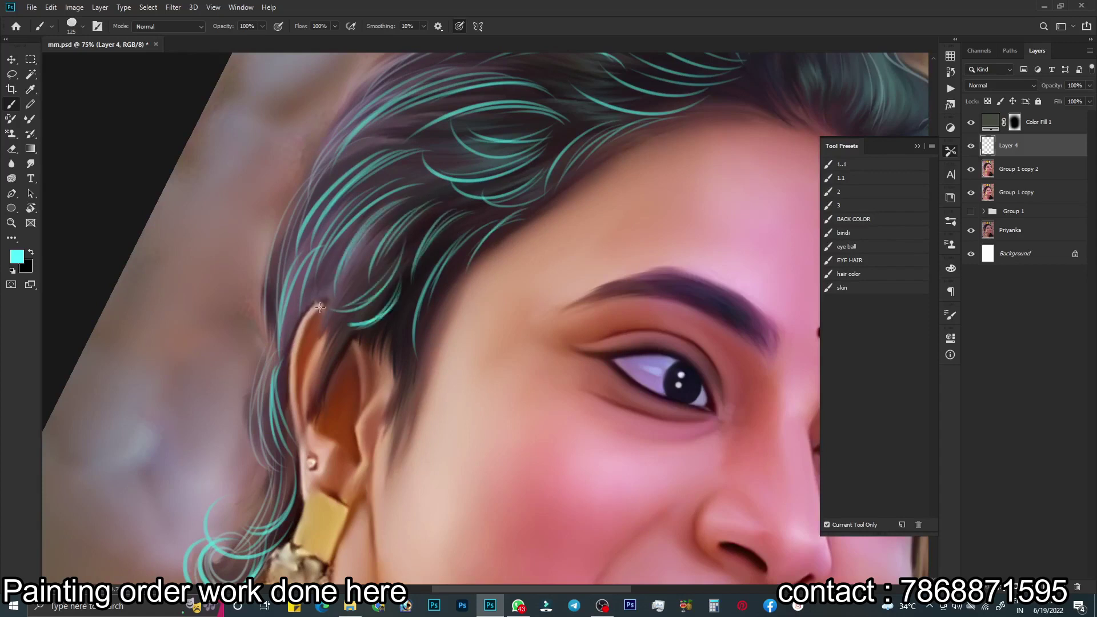
left_click_drag(414, 281, 409, 354)
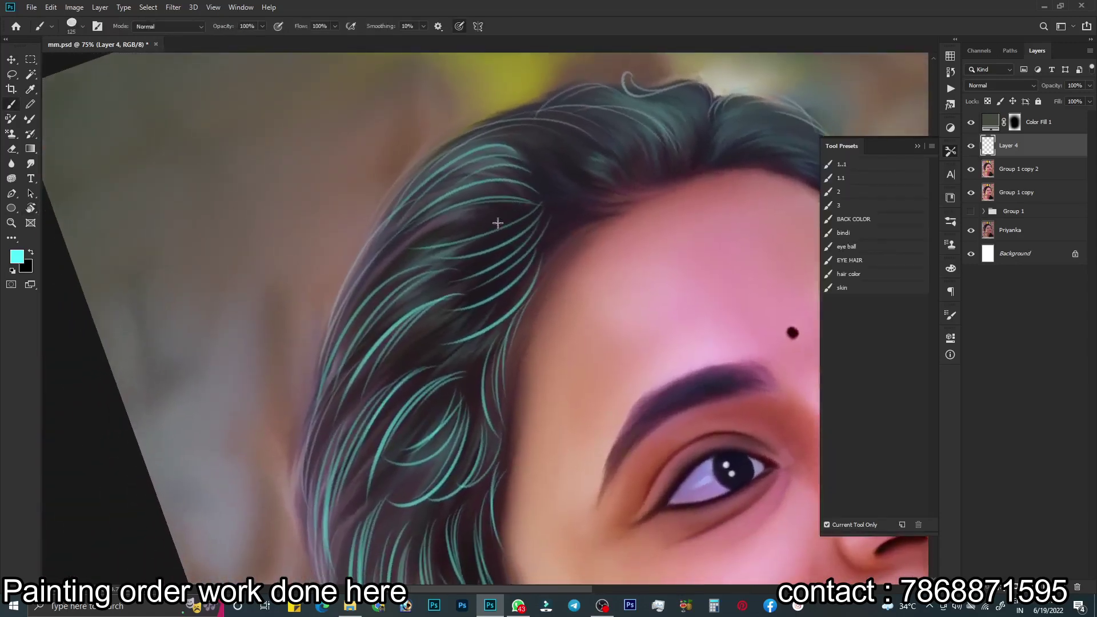
Paint curved cyan strands in the upper hair, along the outer edge and through the side hair
mouse_move(537, 202)
left_mouse_down()
mouse_move(474, 229)
mouse_move(457, 274)
left_mouse_up()
left_click_drag(534, 252, 440, 294)
left_click_drag(526, 275, 452, 311)
left_click_drag(517, 172, 400, 237)
mouse_move(503, 155)
left_mouse_down()
mouse_move(380, 268)
mouse_move(400, 211)
left_mouse_up()
left_click_drag(437, 260, 333, 370)
left_click_drag(370, 284, 330, 375)
mouse_move(445, 311)
left_mouse_down()
mouse_move(372, 397)
mouse_move(343, 490)
left_mouse_up()
left_click_drag(445, 383, 394, 463)
Add a few cyan strands in the lower side hair, then rotate the view toward the hairline
scroll(411, 458, "down", 5)
left_click_drag(360, 337, 349, 465)
left_click_drag(437, 336, 422, 437)
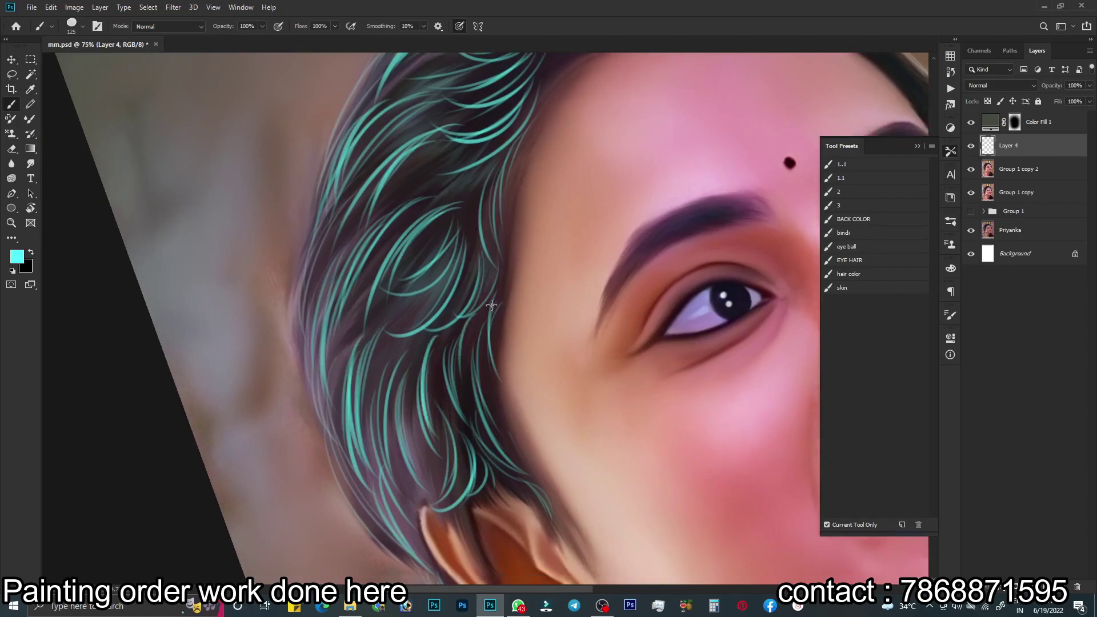
scroll(512, 277, "up", 7)
key("r")
mouse_move(512, 277)
left_mouse_down()
mouse_move(470, 257)
mouse_move(425, 290)
mouse_move(485, 246)
mouse_move(434, 327)
left_mouse_up()
scroll(403, 271, "up", 2)
Paint cyan strands in the upper hair and along the hair's outer edge
left_click_drag(483, 250, 424, 338)
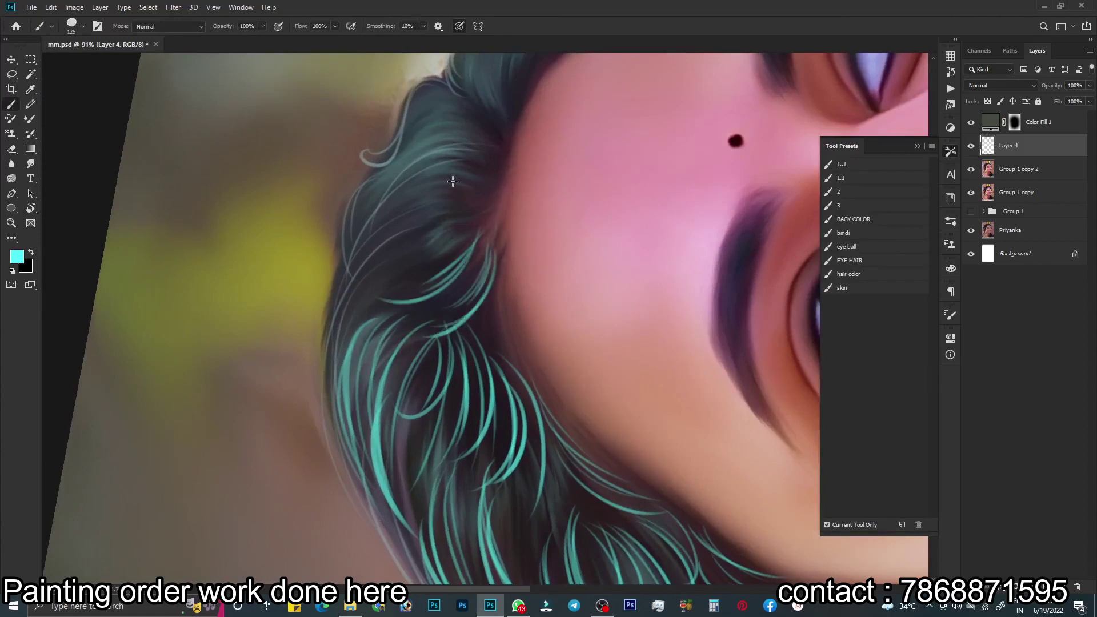
left_click_drag(474, 203, 374, 282)
left_click_drag(437, 207, 360, 297)
left_click_drag(377, 226, 323, 369)
mouse_move(408, 282)
left_mouse_down()
mouse_move(343, 343)
mouse_move(338, 386)
left_mouse_up()
Sweep cyan strands across the dark upper hair
left_click_drag(474, 113, 408, 137)
left_click_drag(458, 91, 395, 148)
mouse_move(482, 126)
left_mouse_down()
mouse_move(417, 140)
mouse_move(368, 195)
left_mouse_up()
mouse_move(489, 153)
left_mouse_down()
mouse_move(413, 171)
mouse_move(363, 211)
left_mouse_up()
mouse_move(480, 179)
left_mouse_down()
mouse_move(365, 229)
mouse_move(428, 265)
left_mouse_up()
scroll(485, 258, "up", 2)
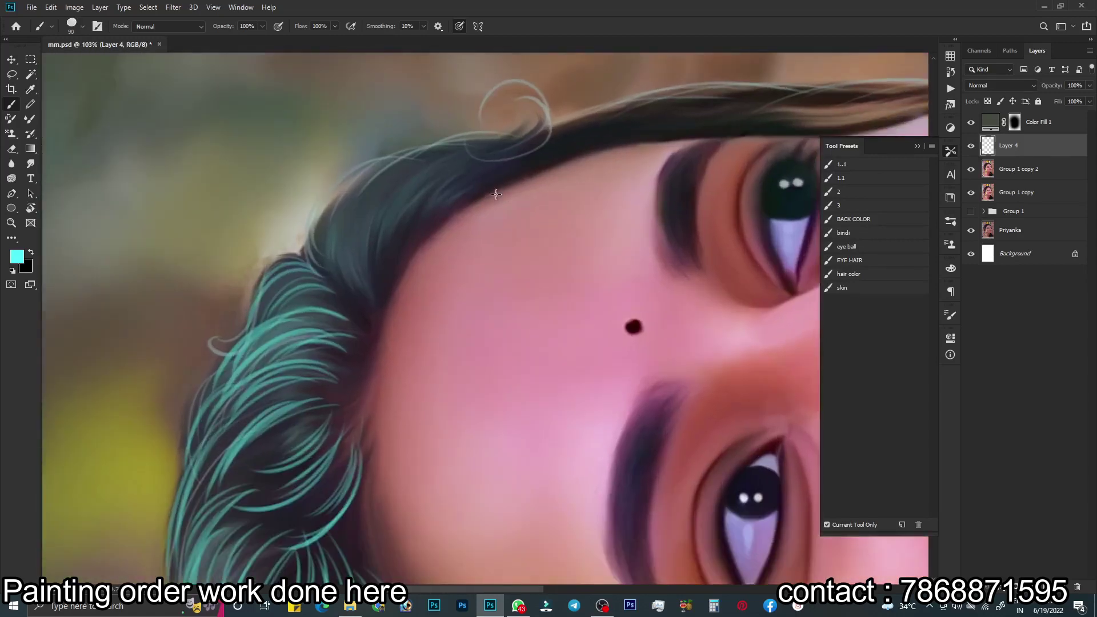
Paint cyan strands along the hairline and upper hairline
mouse_move(545, 155)
left_mouse_down()
mouse_move(454, 224)
mouse_move(465, 208)
left_mouse_up()
left_click_drag(501, 146, 417, 212)
mouse_move(437, 164)
left_mouse_down()
mouse_move(373, 253)
mouse_move(396, 252)
left_mouse_up()
mouse_move(394, 169)
left_mouse_down()
mouse_move(351, 259)
mouse_move(366, 277)
mouse_move(341, 267)
left_mouse_up()
left_click_drag(350, 192, 325, 283)
left_click_drag(597, 136, 552, 163)
left_click_drag(627, 118, 489, 175)
Rotate the view to tilt the face and add more cyan strands along the upper hairline
left_click_drag(642, 130, 541, 105)
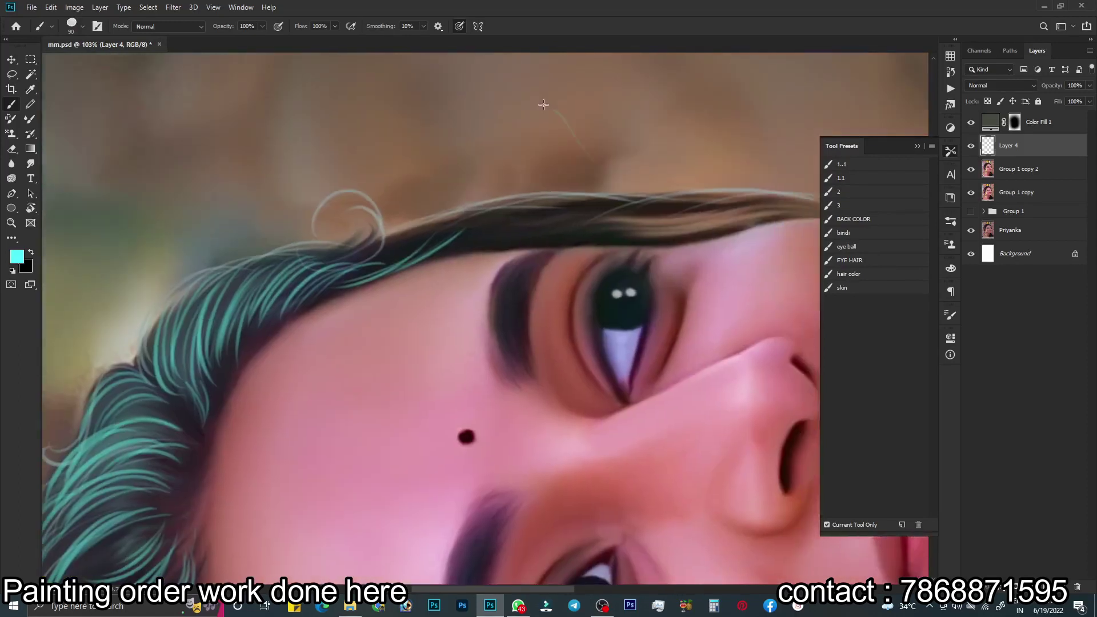
left_click_drag(608, 162, 466, 157)
left_click_drag(379, 306, 470, 210)
left_click_drag(558, 176, 463, 234)
left_click_drag(524, 188, 426, 260)
mouse_move(483, 203)
left_mouse_down()
mouse_move(602, 140)
mouse_move(476, 216)
left_mouse_up()
left_click_drag(565, 150, 449, 227)
left_click_drag(541, 188, 433, 256)
left_click_drag(686, 109, 526, 172)
left_click_drag(600, 136, 504, 202)
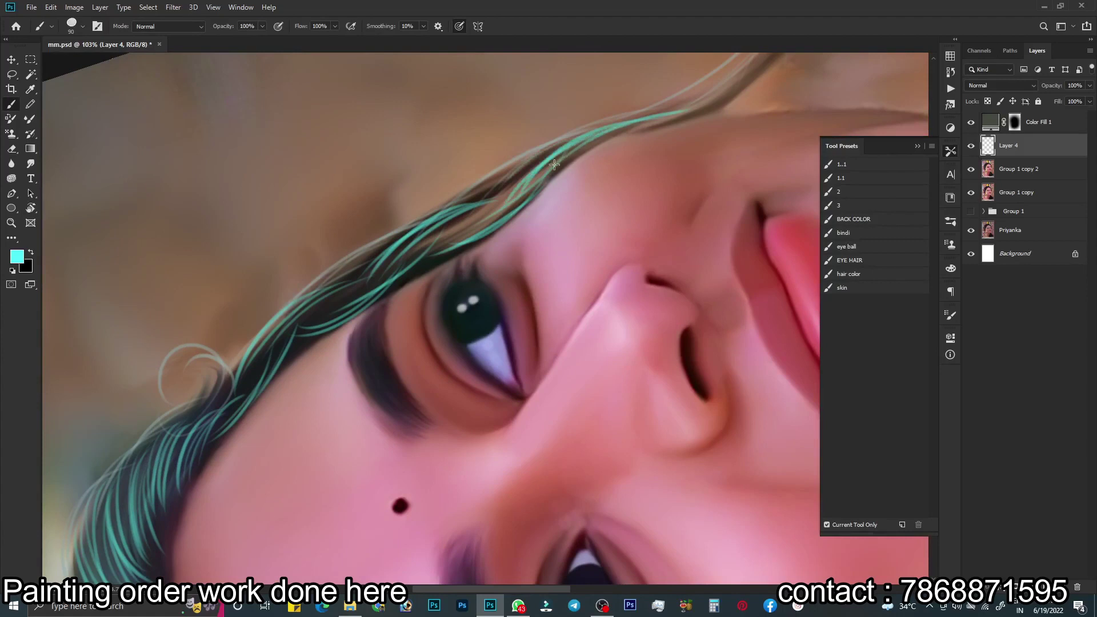
Paint cyan strands and curls beside the ear, then save the file
left_click_drag(563, 155, 294, 360)
mouse_move(428, 328)
left_mouse_down()
mouse_move(551, 227)
mouse_move(522, 247)
left_mouse_up()
mouse_move(528, 300)
left_mouse_down()
mouse_move(528, 215)
mouse_move(505, 371)
mouse_move(528, 186)
left_mouse_up()
left_click_drag(477, 263, 491, 429)
mouse_move(468, 372)
left_mouse_down()
mouse_move(522, 368)
mouse_move(500, 346)
left_mouse_up()
key("ctrl+s")
Paint more cyan strands curving down through the lock of lower hair
scroll(541, 249, "down", 3)
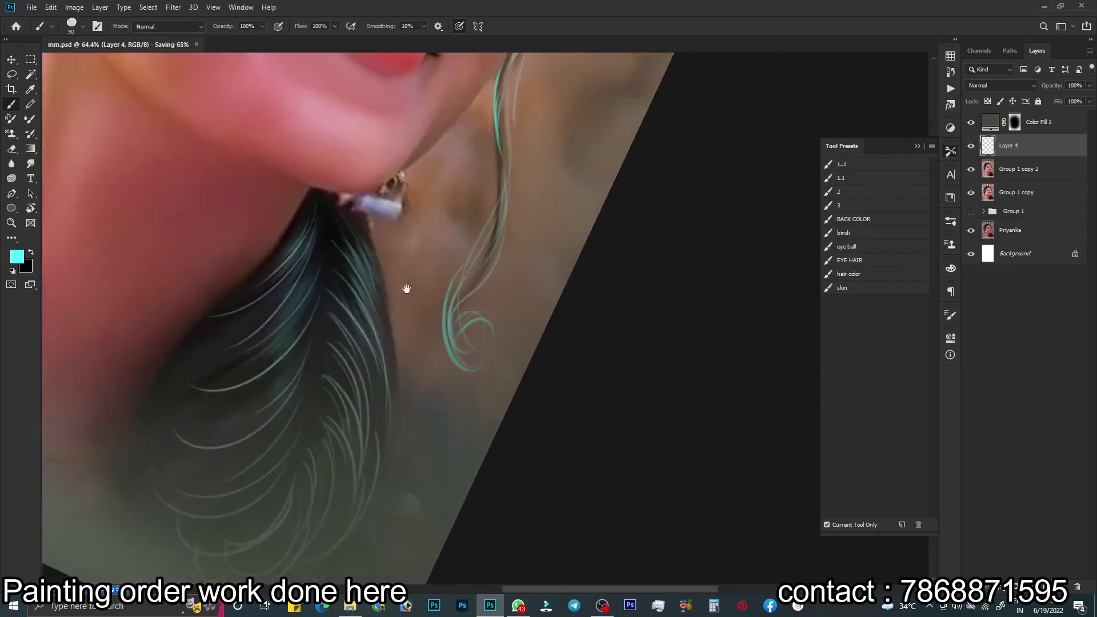
left_click_drag(404, 288, 404, 228)
left_click_drag(386, 154, 374, 352)
left_click_drag(398, 422, 308, 508)
left_click_drag(323, 156, 228, 243)
left_click_drag(323, 203, 229, 297)
left_click_drag(317, 245, 203, 326)
left_click_drag(303, 305, 246, 383)
left_click_drag(308, 331, 171, 366)
left_click_drag(305, 365, 229, 440)
left_click_drag(291, 395, 169, 411)
Save mm.psd again and rotate the canvas view
scroll(302, 274, "down", 5)
key("ctrl+s")
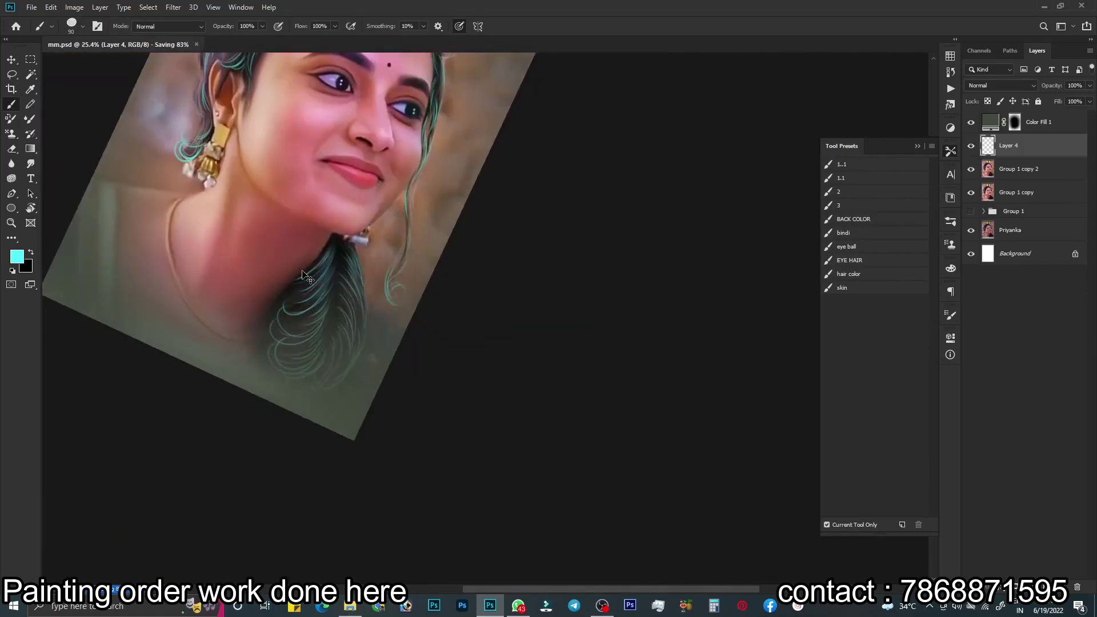
key("r")
left_click_drag(303, 274, 341, 215)
Reset the view rotation to 0° and add Layer 5 with the BACK COLOR brush at 400 px
left_click(174, 26)
left_click(971, 145)
left_click(1013, 169)
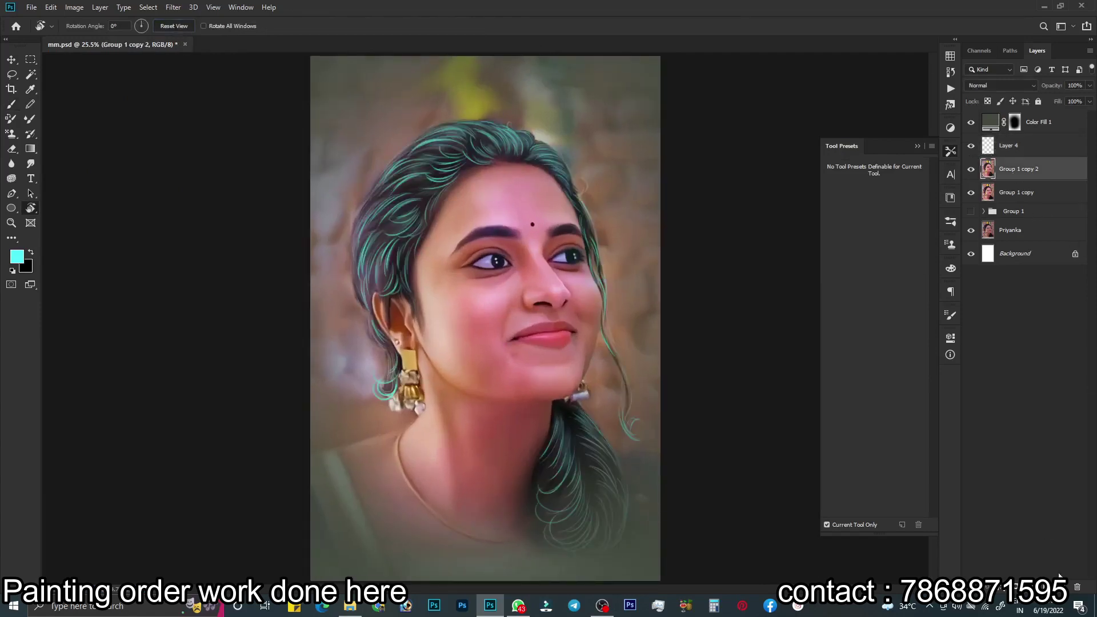
key("ctrl+shift+alt+n")
scroll(474, 254, "up", 2)
key("b")
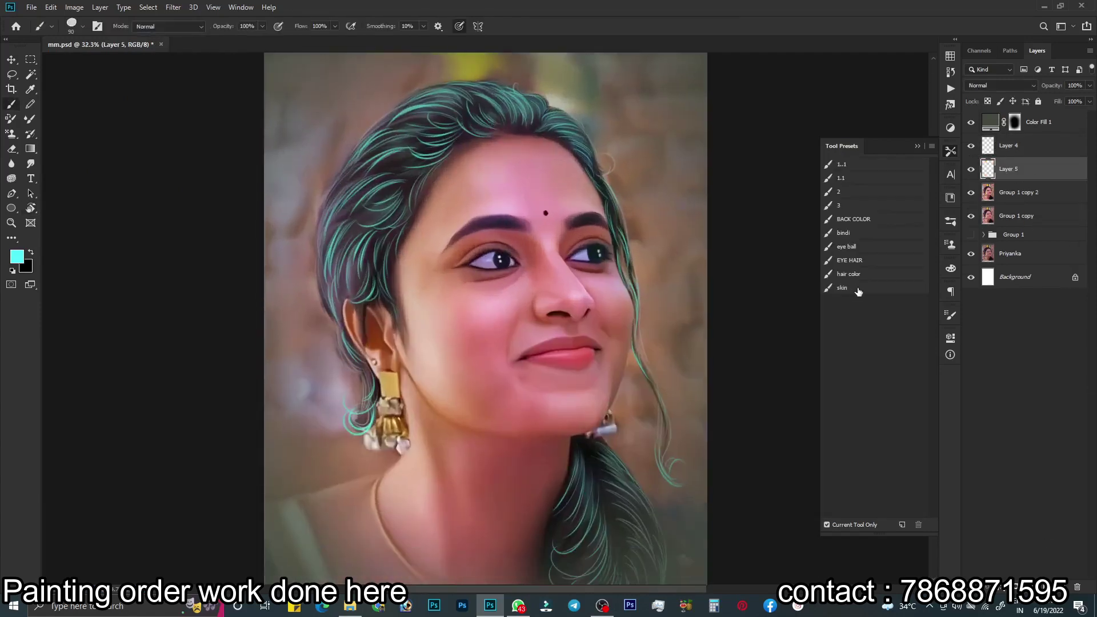
left_click(862, 220)
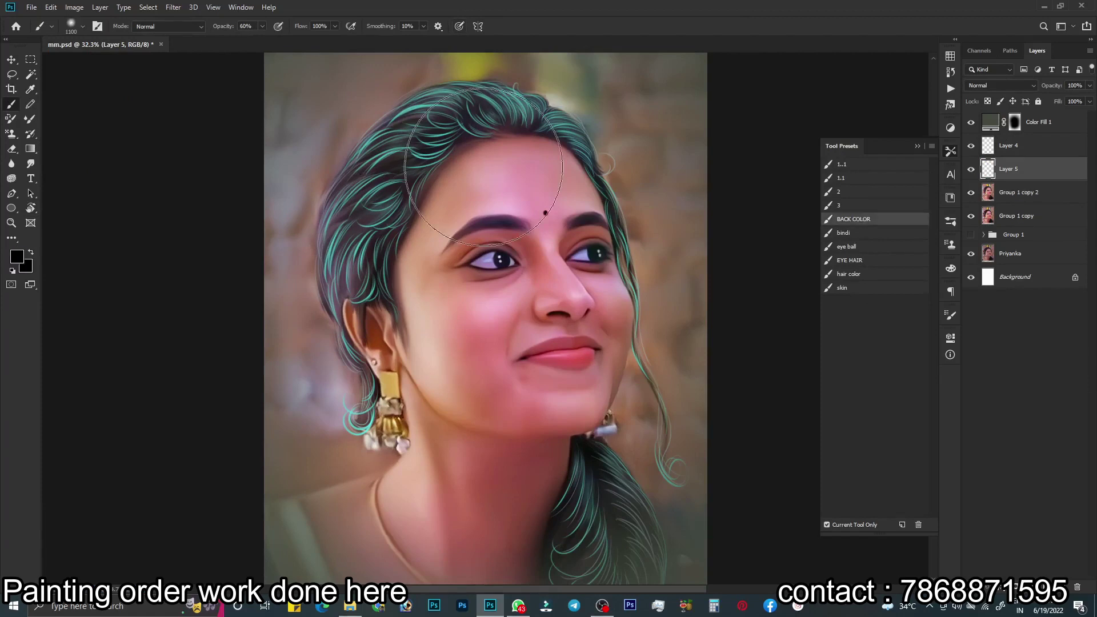
key("bracketleft")
key("bracketleft")
key("bracketleft")
Darken the hair from crown to ear and down to the earring, shrinking the brush to 100
mouse_move(499, 114)
left_mouse_down()
mouse_move(358, 288)
mouse_move(366, 131)
left_mouse_up()
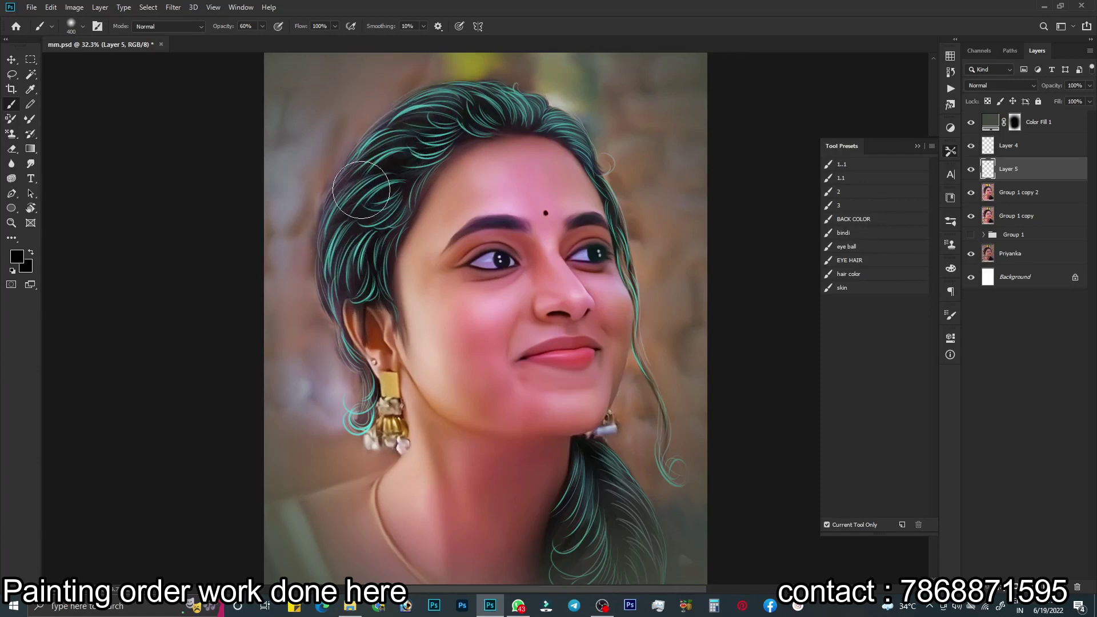
key("bracketleft")
key("bracketleft")
key("bracketleft")
left_click_drag(530, 106, 574, 138)
key("bracketleft")
key("bracketleft")
key("bracketleft")
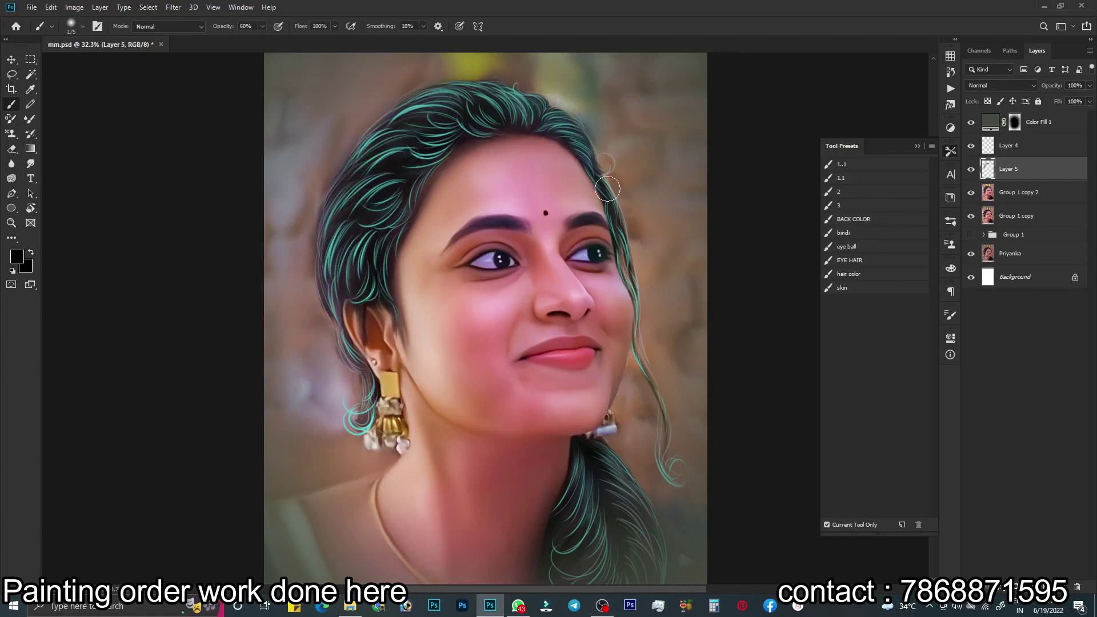
left_click_drag(607, 183, 633, 283)
scroll(371, 229, "down", 2)
mouse_move(334, 157)
left_mouse_down()
mouse_move(330, 228)
mouse_move(364, 379)
left_mouse_up()
left_click_drag(630, 511, 567, 277)
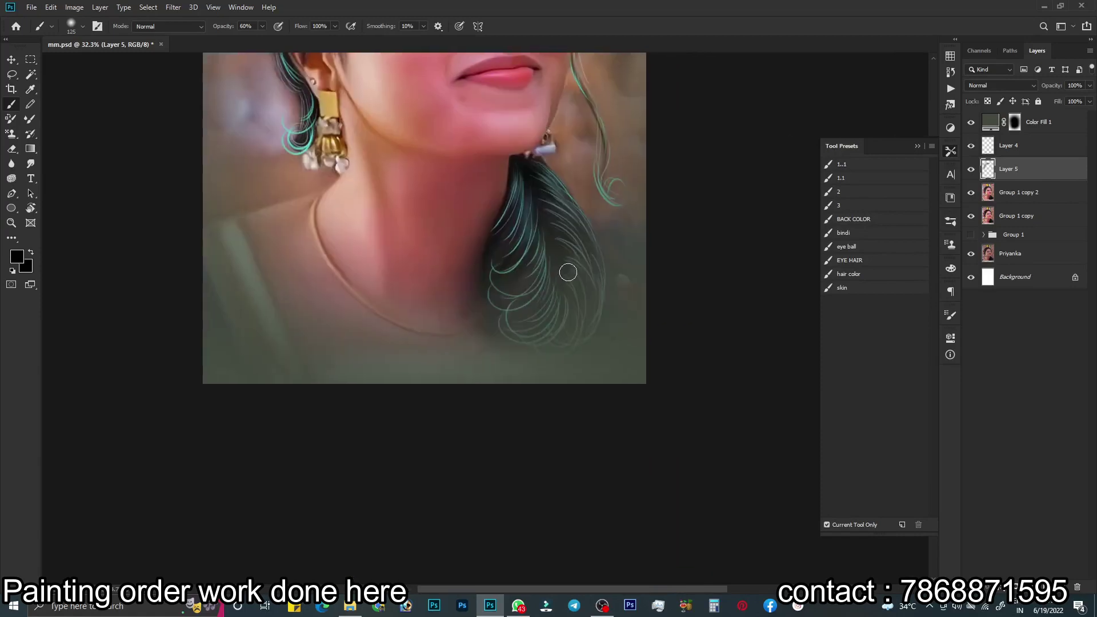
Enlarge the brush to 400, then switch to the Eraser at 300 px
key("bracketright")
key("bracketright")
key("bracketright")
scroll(539, 202, "up", 3)
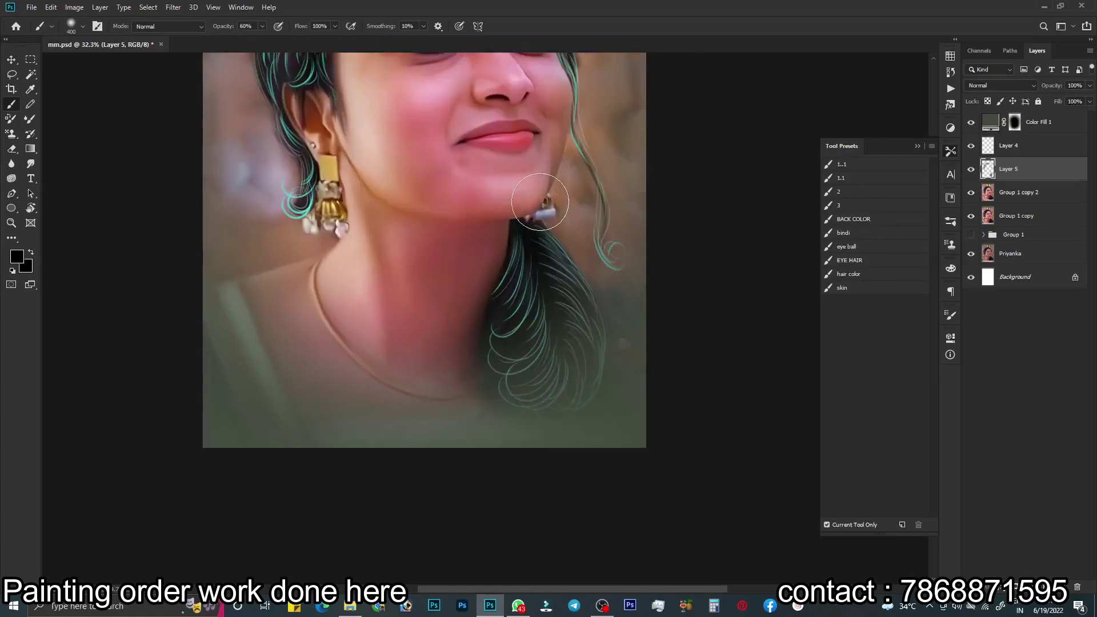
scroll(540, 202, "down", 5)
scroll(543, 162, "up", 3)
scroll(517, 286, "up", 3)
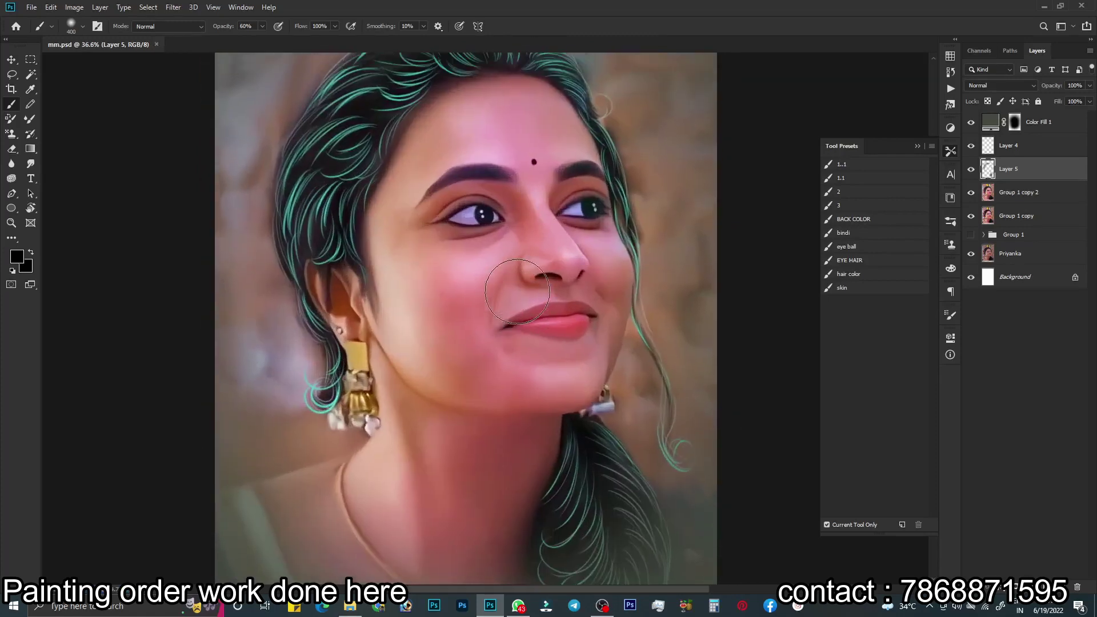
key("e")
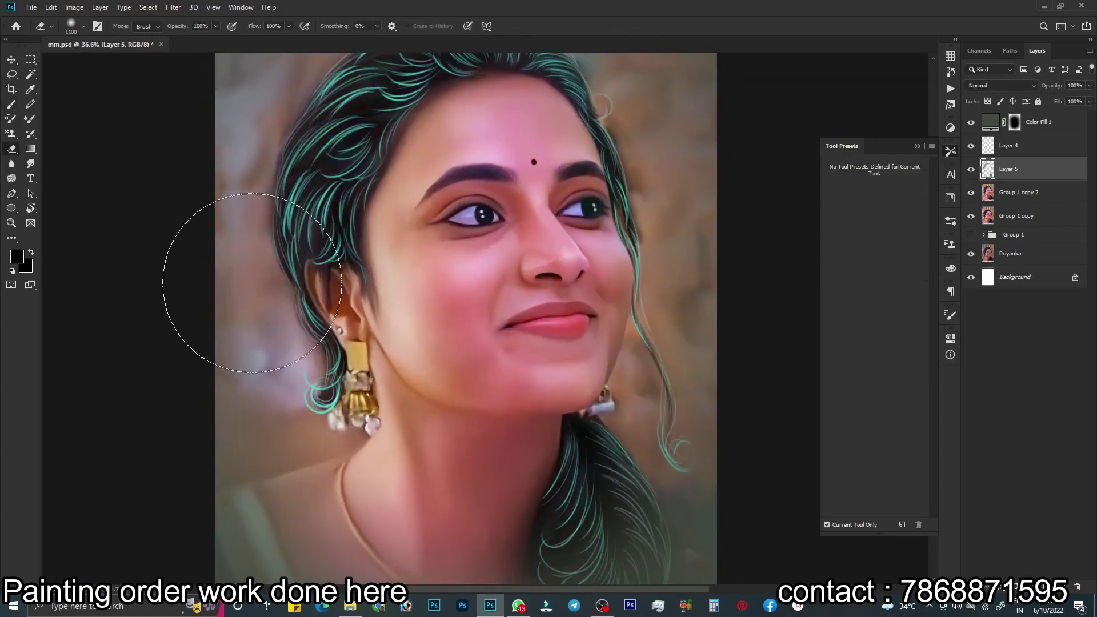
scroll(232, 253, "down", 1)
key("bracketleft")
key("bracketleft")
key("bracketleft")
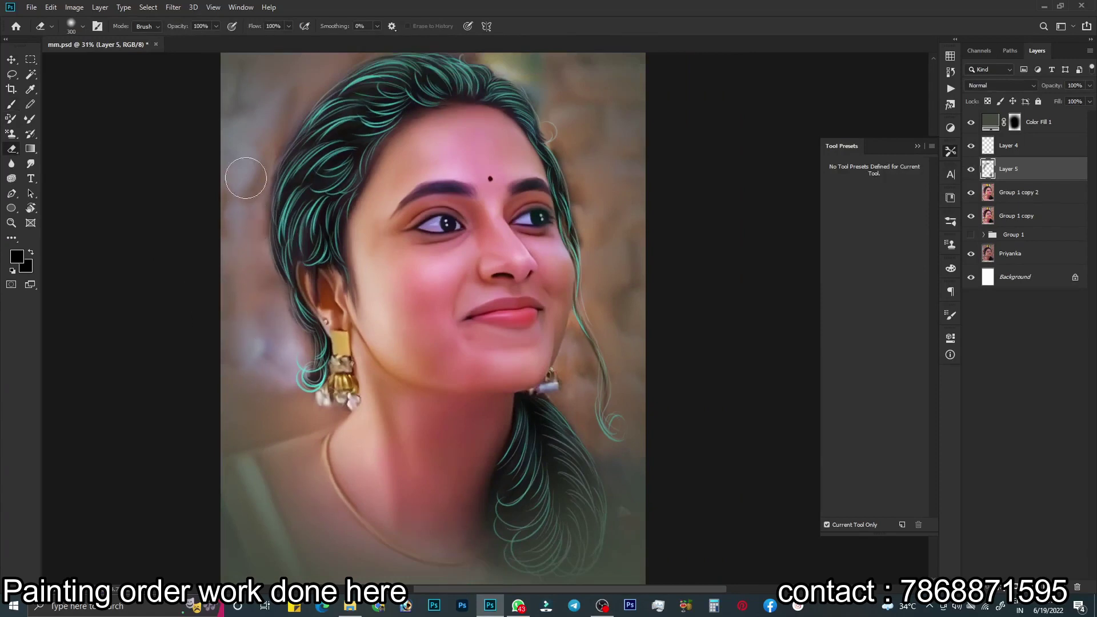
Erase stray strokes around the hair, neck and braid, save, and fit the portrait on screen
left_click_drag(250, 163, 228, 303)
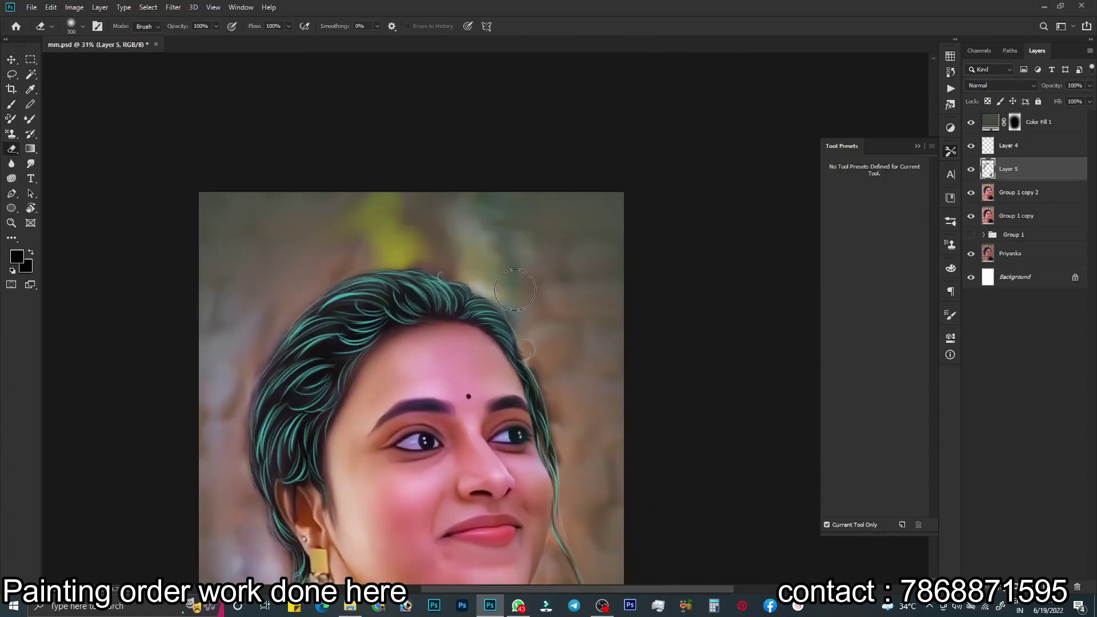
left_click_drag(561, 385, 517, 161)
left_click_drag(559, 526, 592, 439)
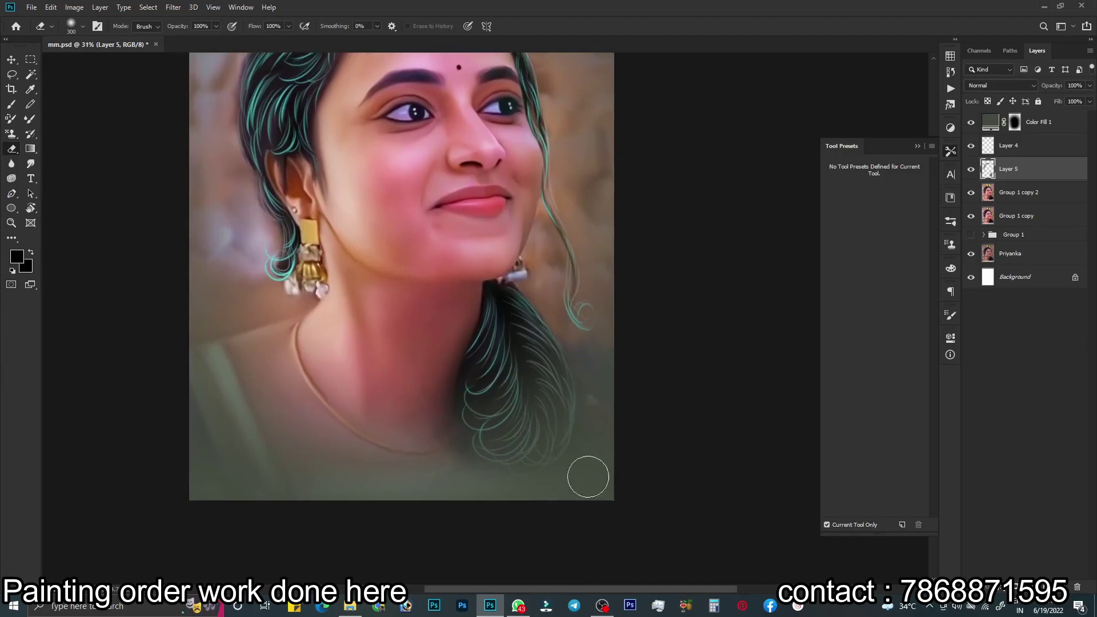
left_click_drag(220, 147, 261, 346)
key("ctrl+s")
key("ctrl+0")
left_click(971, 169)
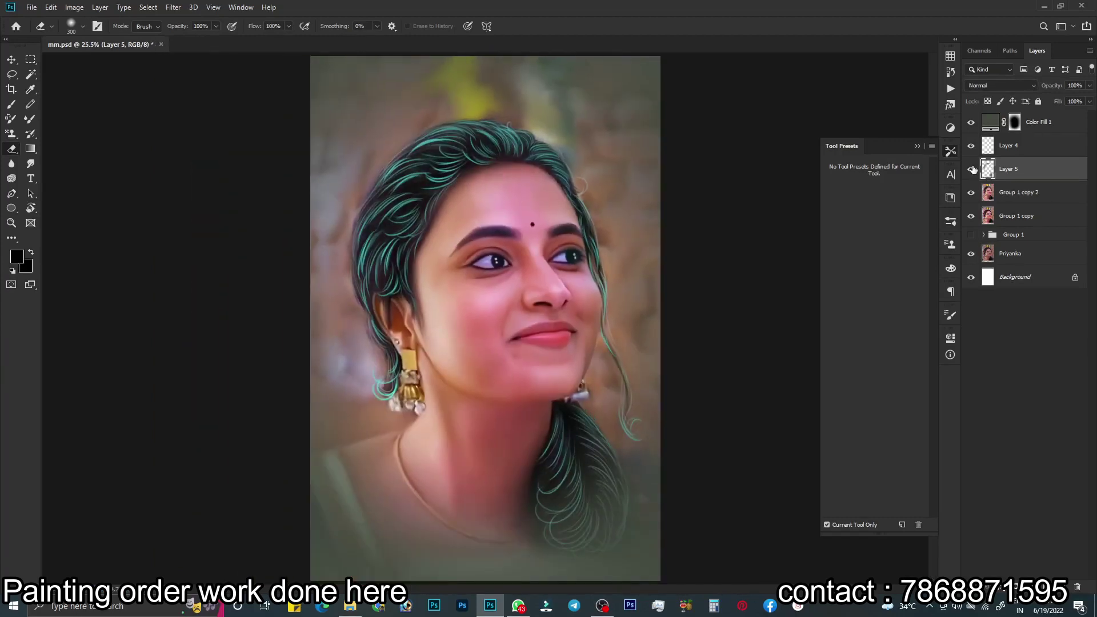
left_click(1012, 154)
left_click(973, 150)
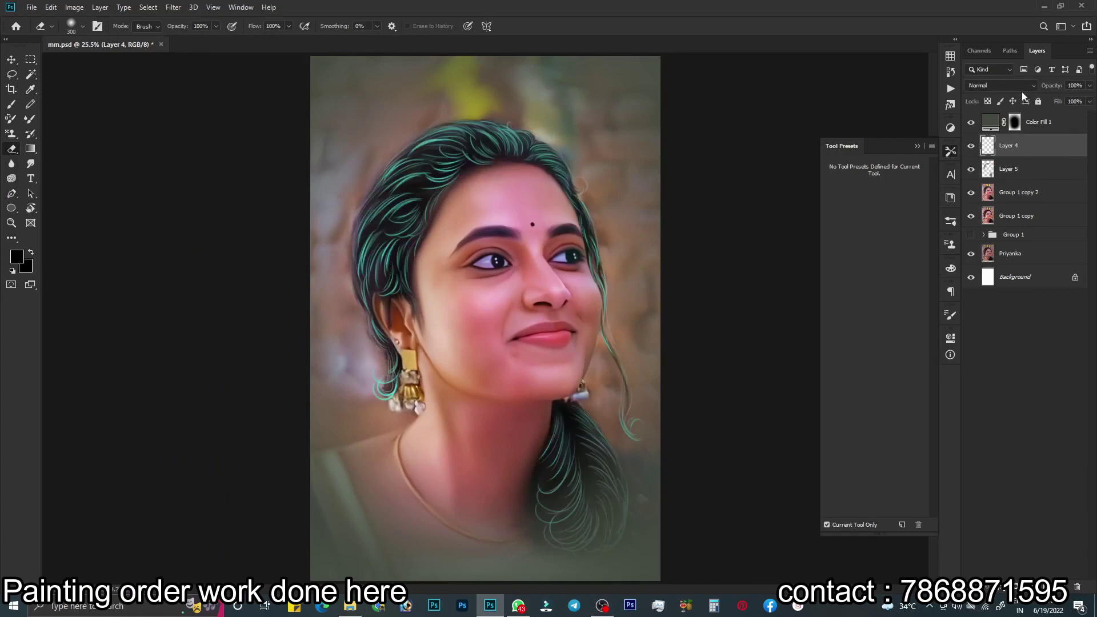
left_click(1022, 87)
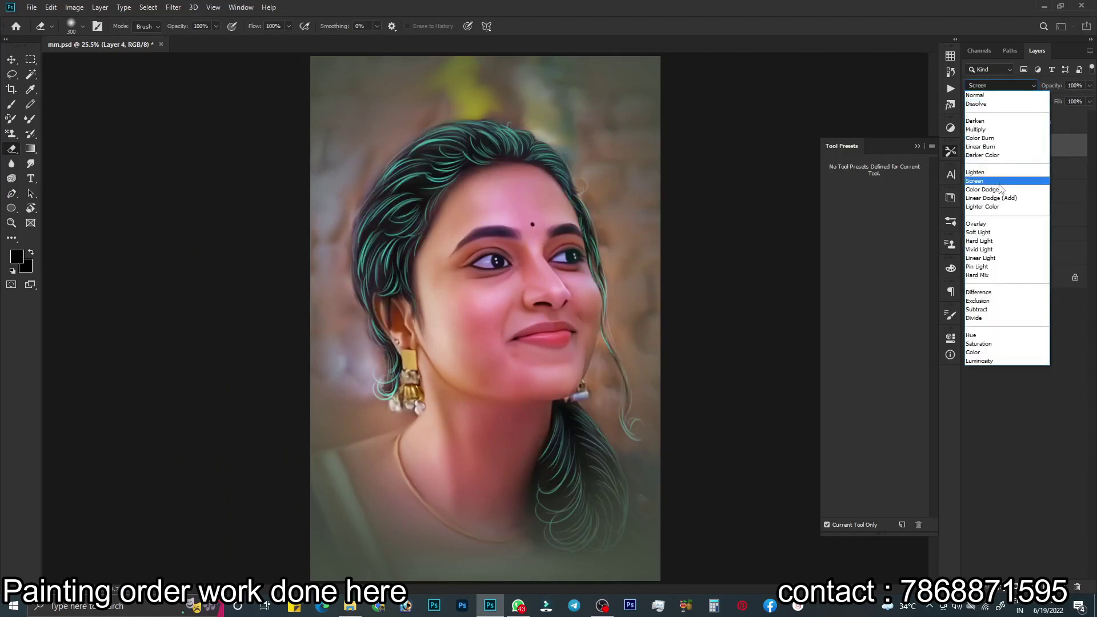
key("Escape")
key("Down")
key("Down")
key("Down")
key("Down")
key("Down")
key("Down")
key("Down")
key("Down")
key("Down")
key("Down")
key("Down")
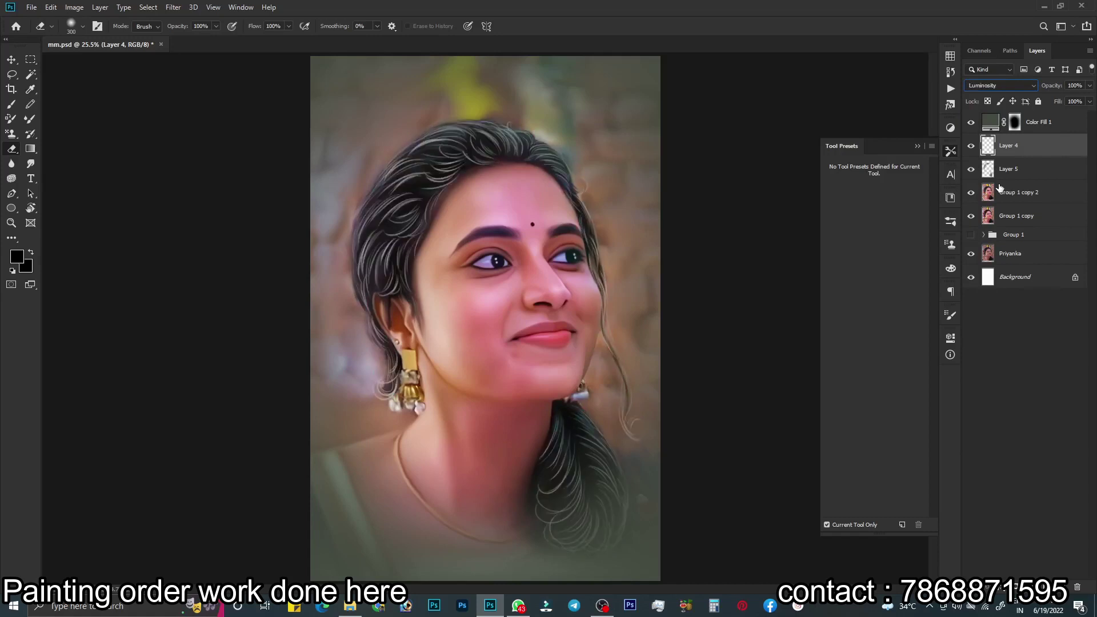
left_click(1000, 85)
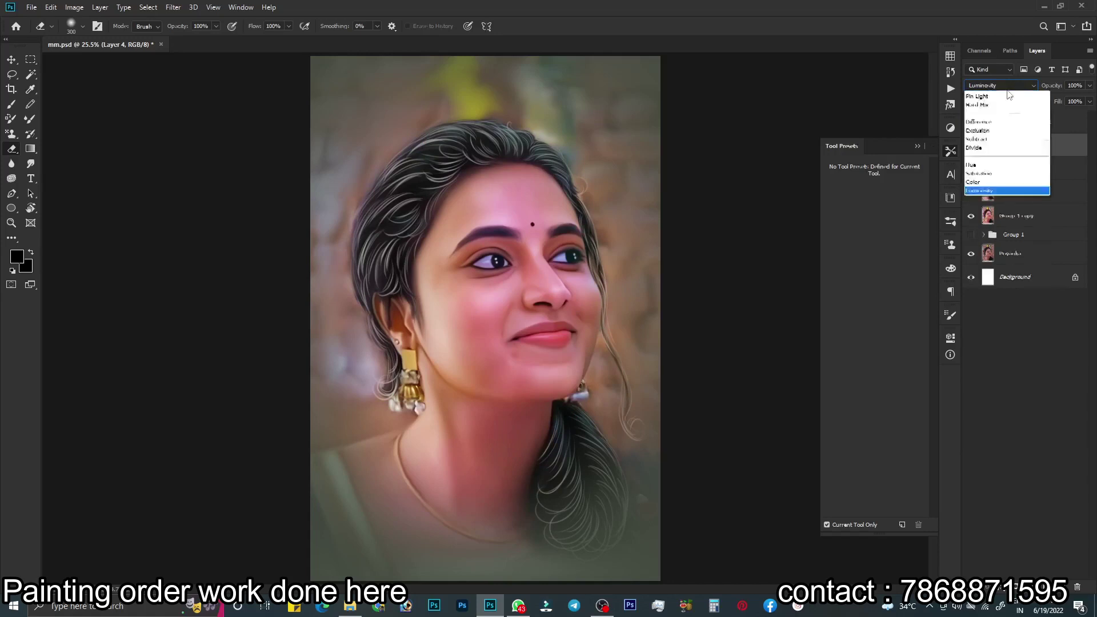
key("ctrl+shift+alt+n")
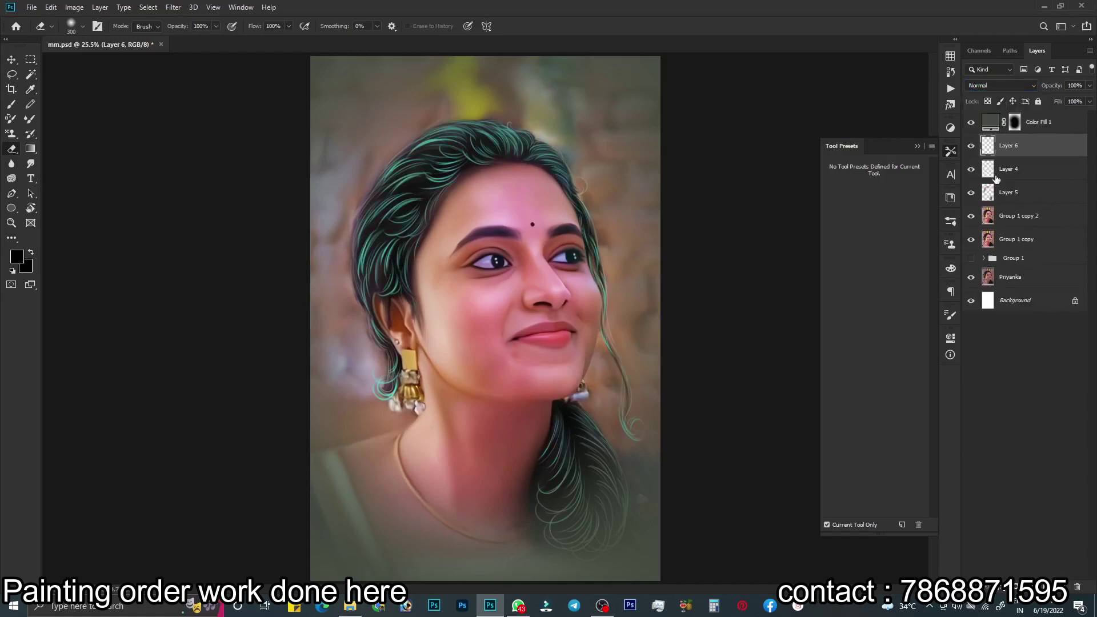
key("k")
scroll(515, 165, "up", 2)
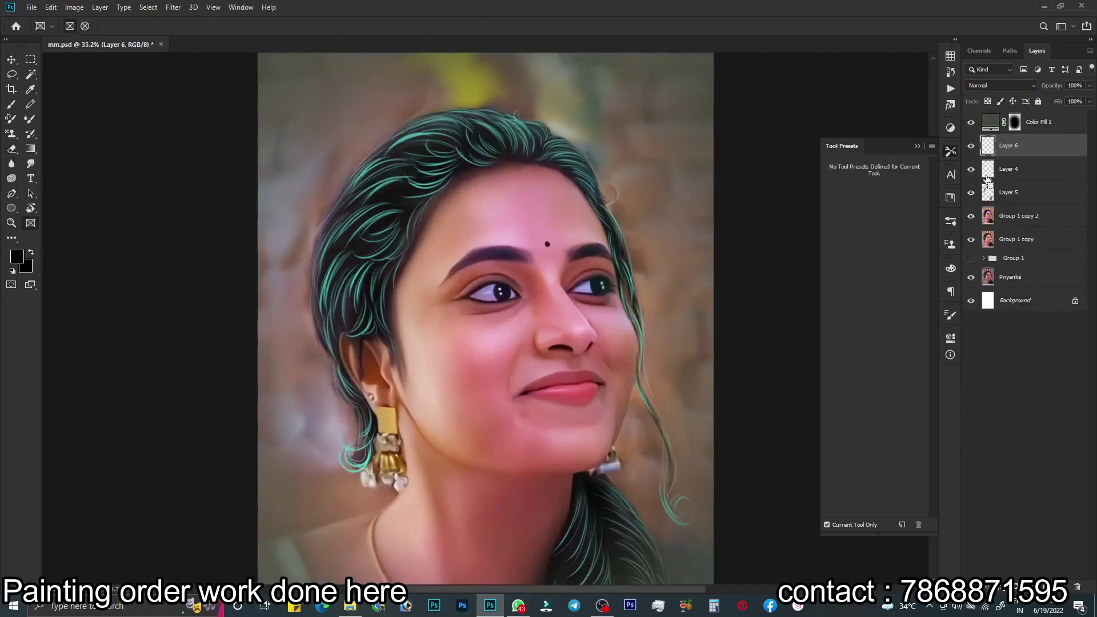
left_click_drag(987, 180, 1077, 587)
key("l")
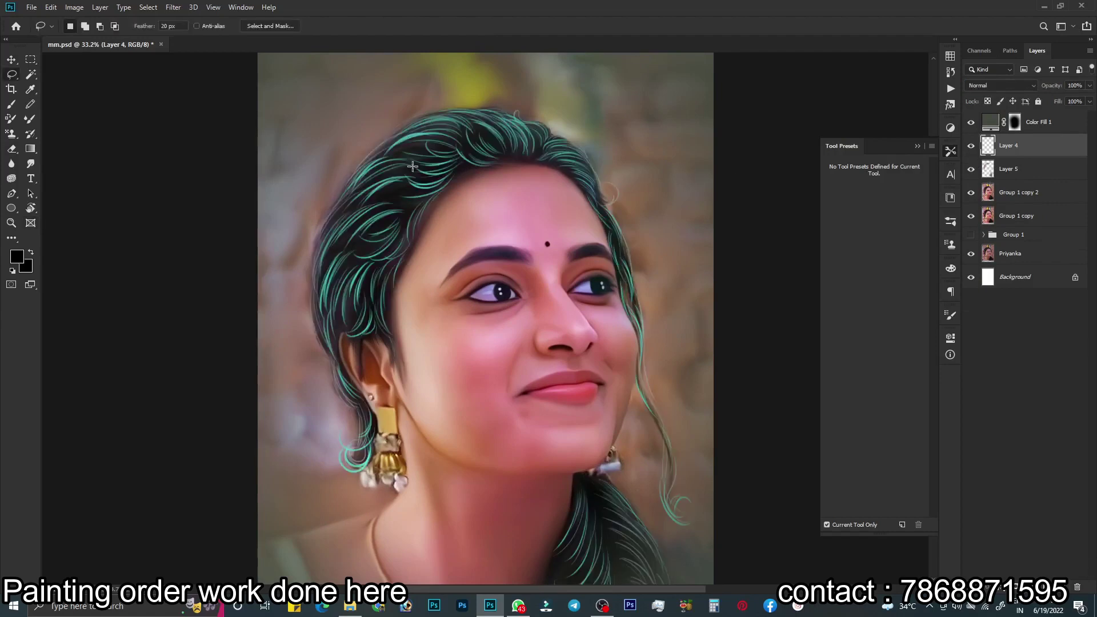
Set a 45 px selection feather and shift the left and top hair strands toward purple
key("4")
key("5")
left_click(159, 27)
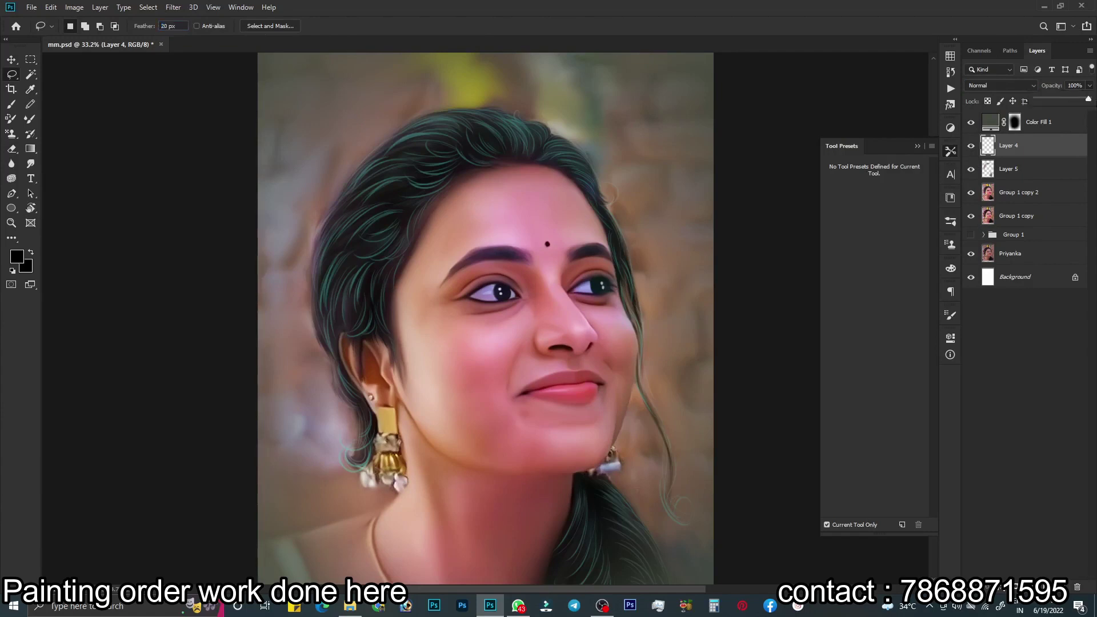
type("45")
key("Return")
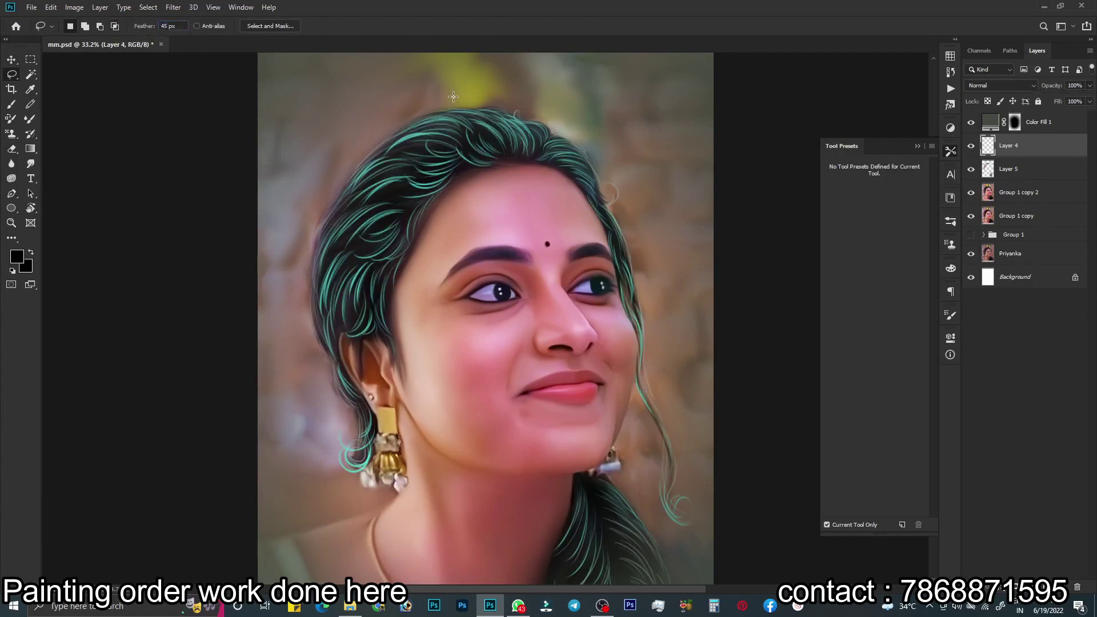
left_click_drag(591, 137, 602, 142)
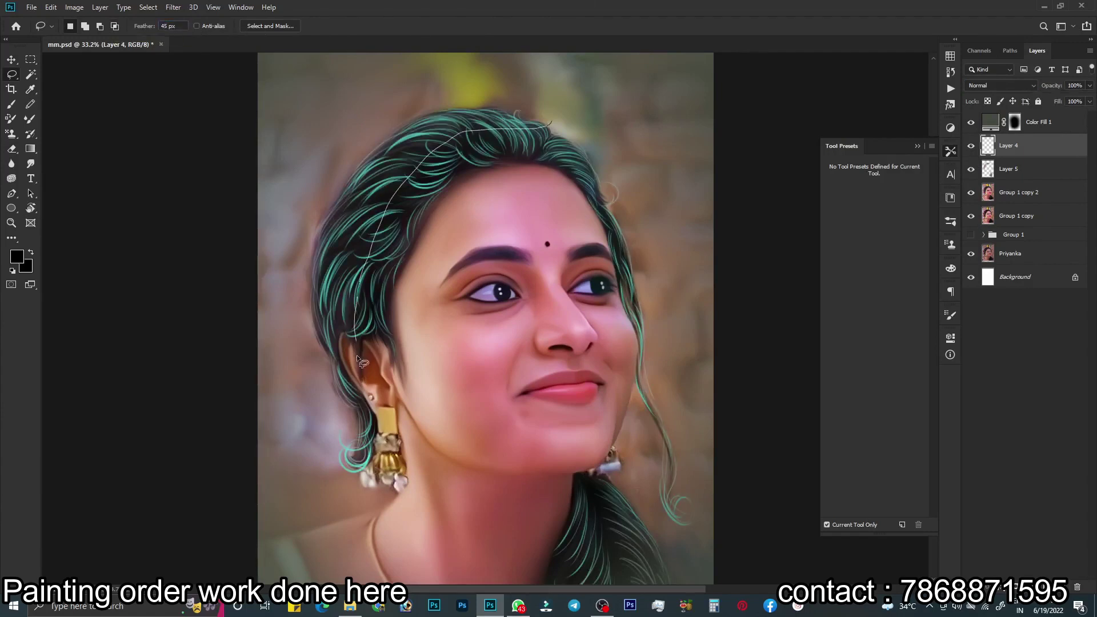
key("ctrl+u")
mouse_move(904, 220)
left_mouse_down()
mouse_move(831, 221)
mouse_move(938, 222)
left_mouse_up()
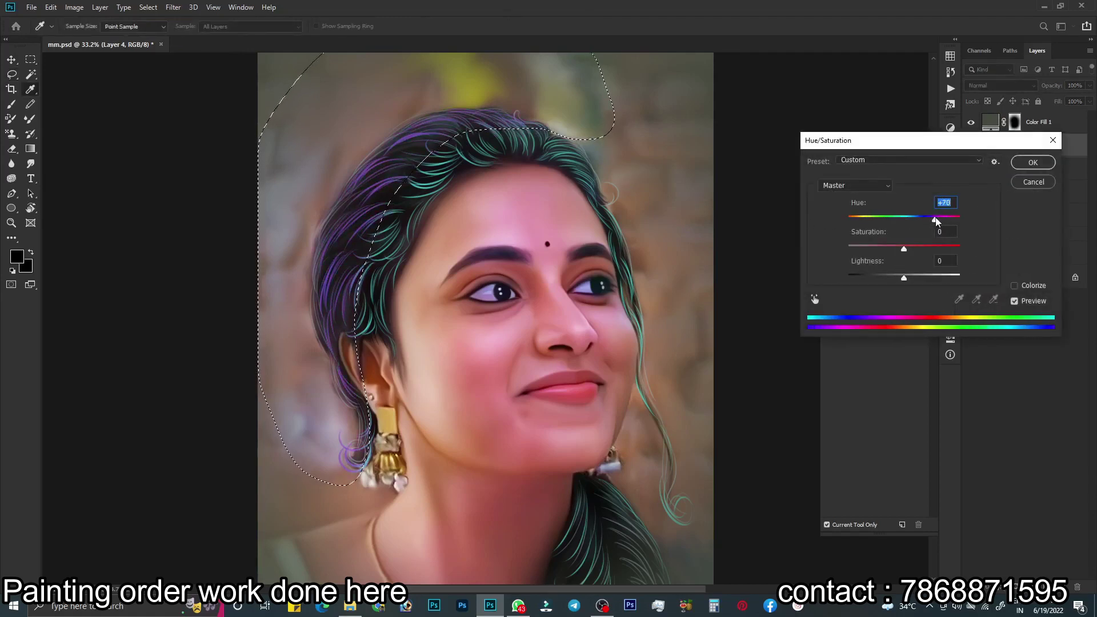
left_click(1033, 163)
key("ctrl+d")
Shift the right-side hair strands to blue-purple
mouse_move(685, 547)
left_mouse_down()
mouse_move(366, 337)
mouse_move(721, 372)
mouse_move(682, 529)
left_mouse_up()
key("ctrl+u")
mouse_move(904, 219)
left_mouse_down()
mouse_move(889, 220)
mouse_move(939, 221)
mouse_move(925, 222)
left_mouse_up()
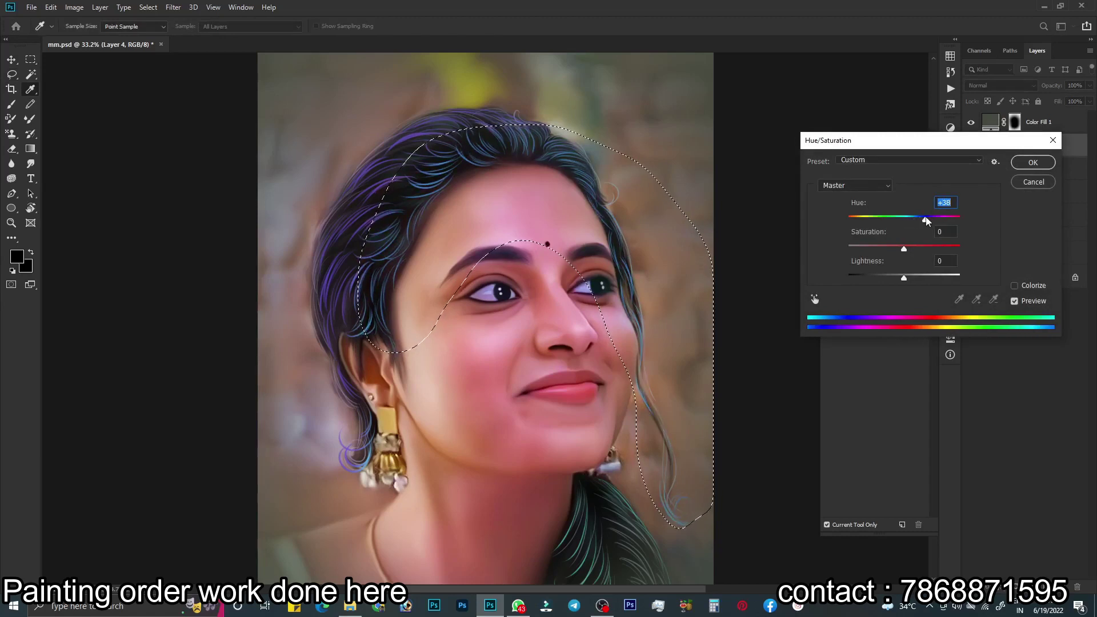
key("Return")
key("ctrl+d")
Recolour the lower side braid's strands toward purple
scroll(486, 320, "down", 2)
scroll(588, 448, "up", 2)
left_click_drag(588, 447, 565, 285)
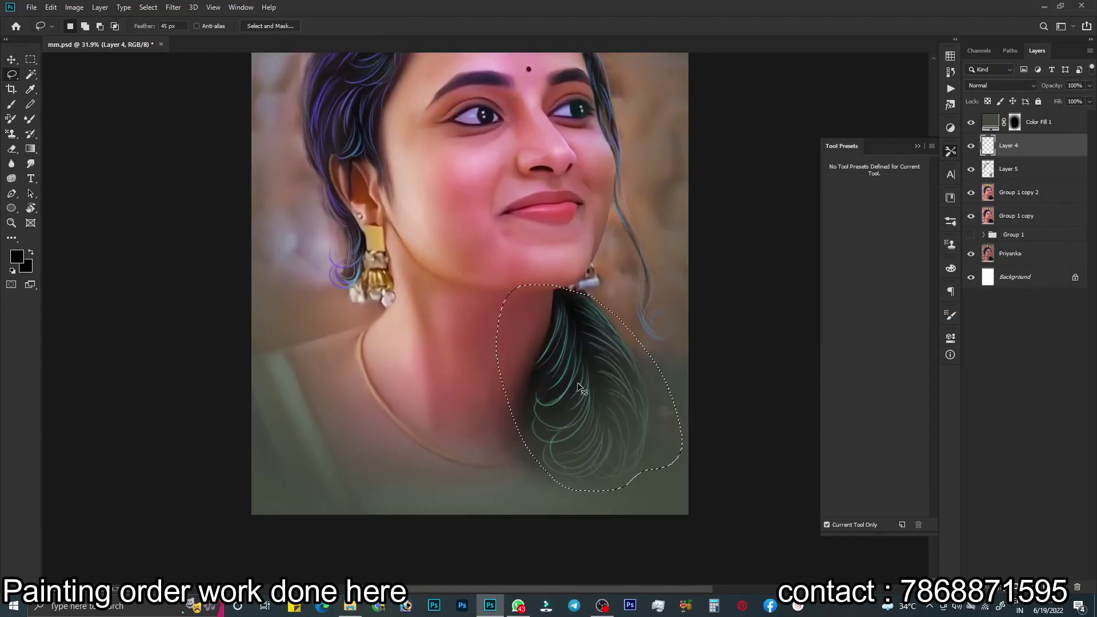
key("ctrl+u")
mouse_move(904, 220)
left_mouse_down()
mouse_move(817, 221)
mouse_move(944, 235)
left_mouse_up()
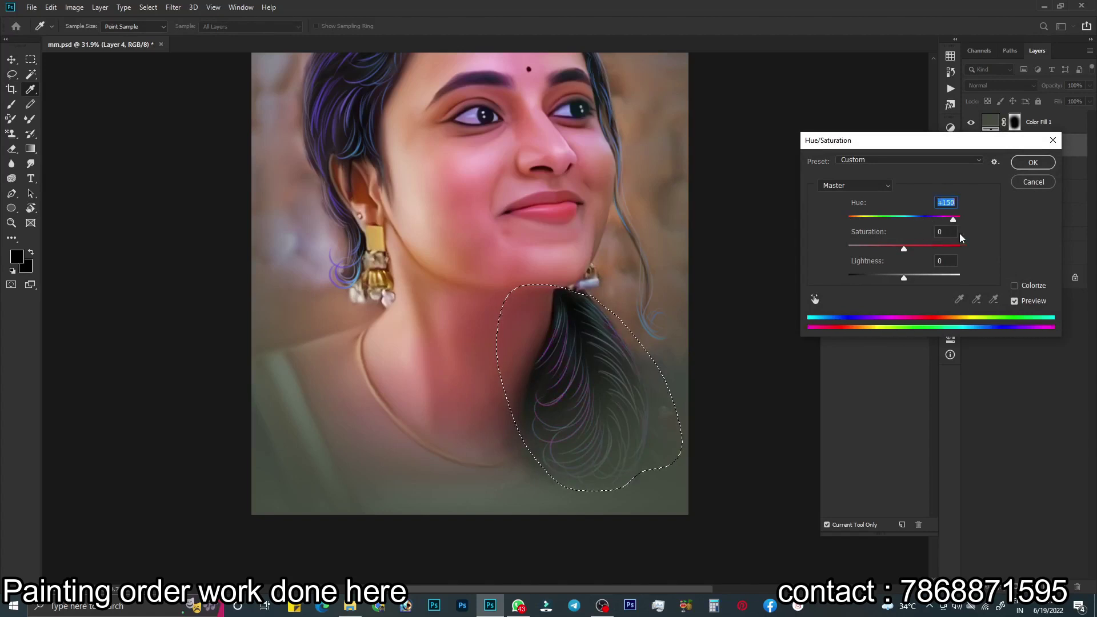
key("Return")
key("ctrl+d")
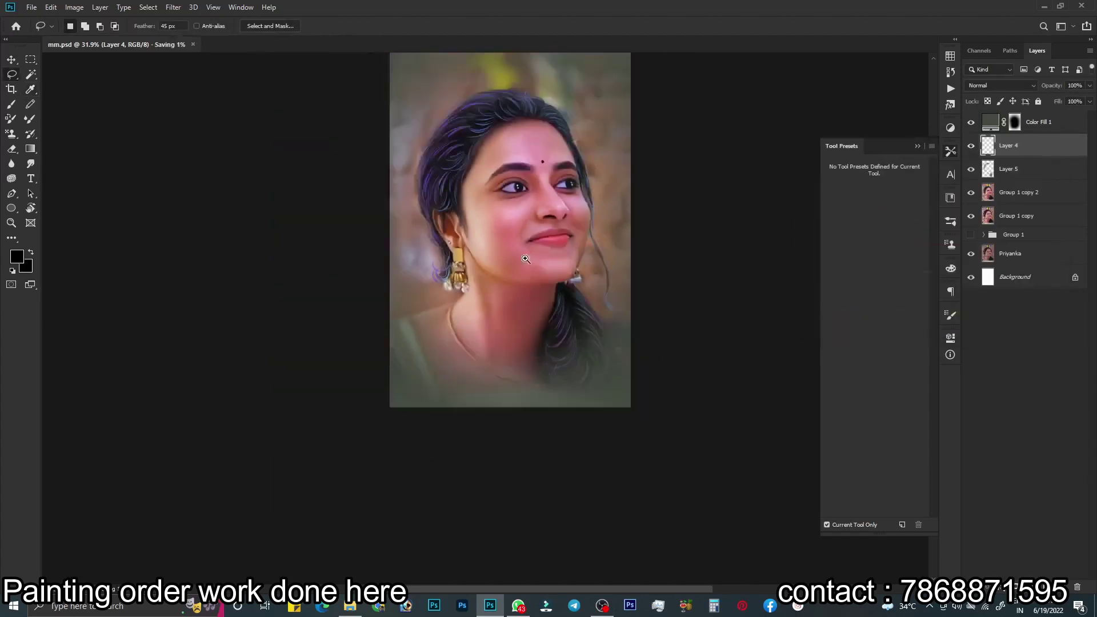
Save, add a new Layer 6, and load the first brush preset with a colour sampled from the hairline
key("ctrl+s")
key("ctrl+0")
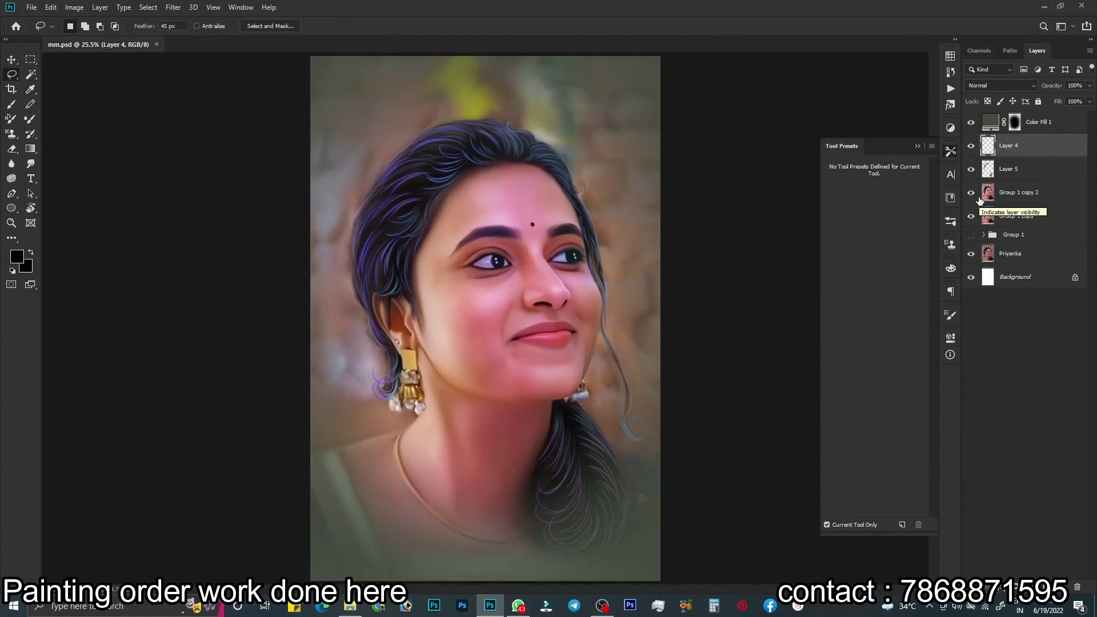
key("ctrl+shift+n")
key("Return")
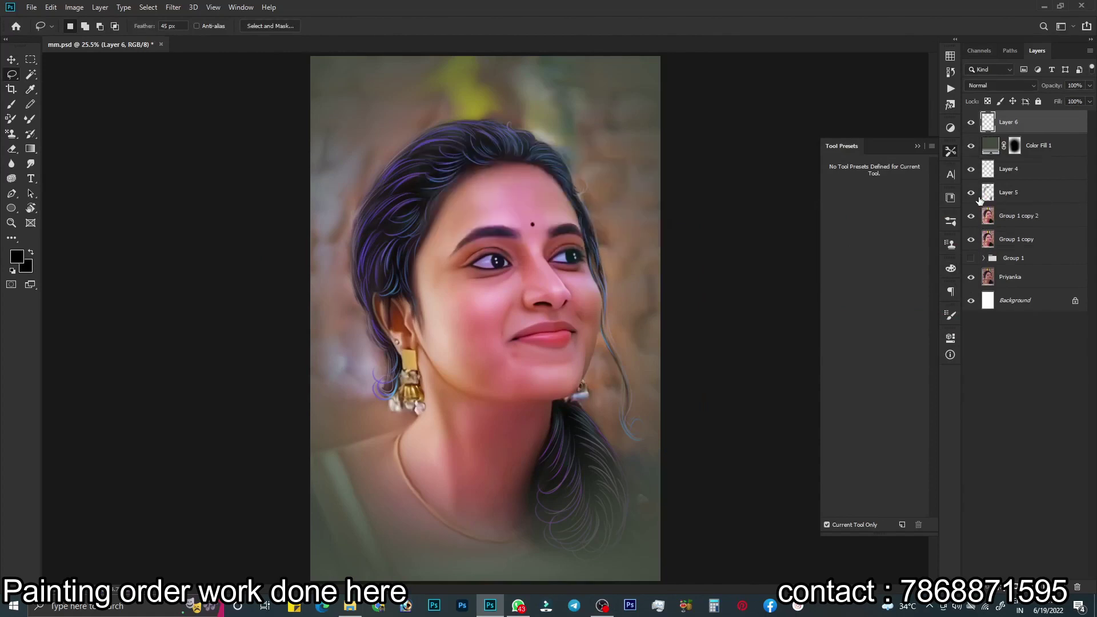
left_click_drag(428, 141, 527, 117)
key("b")
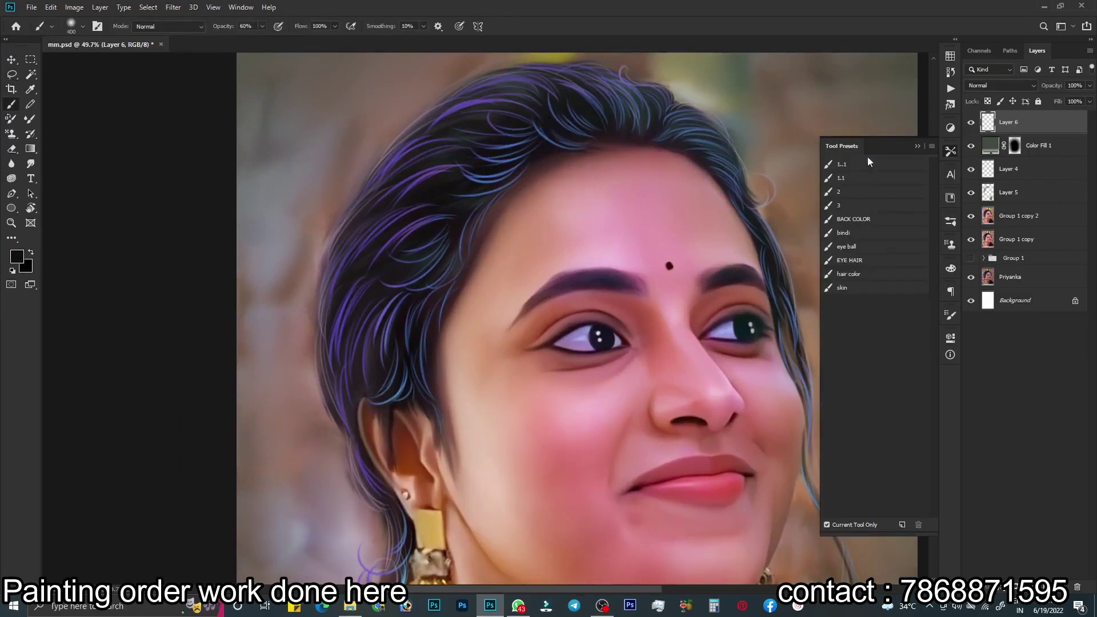
left_click(829, 165)
left_click(633, 148, "alt")
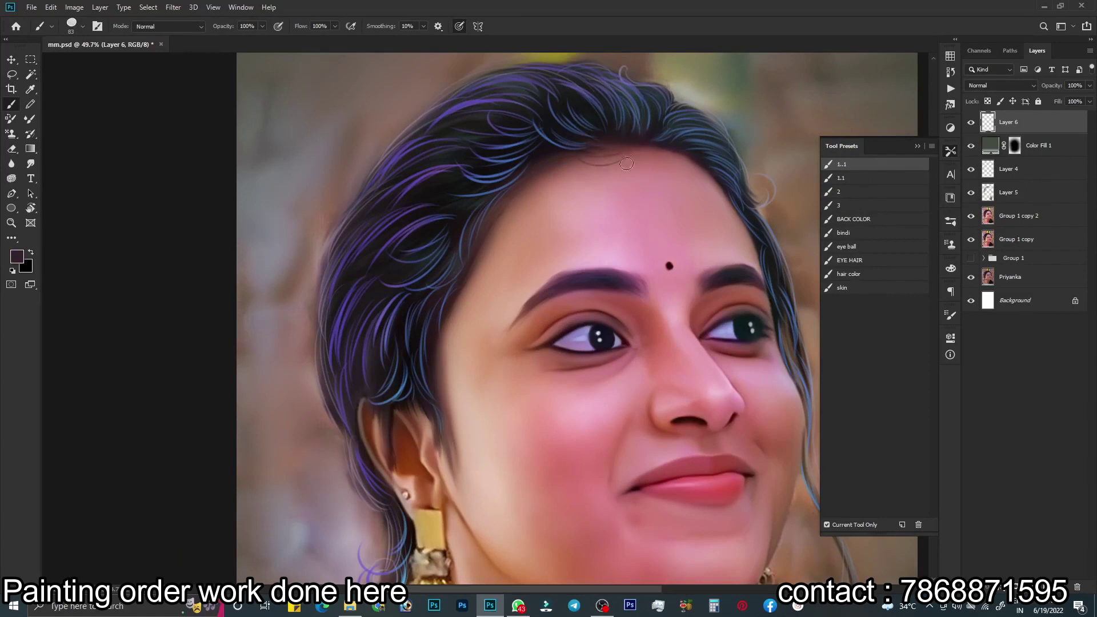
Paint thin light strands along the hairline and curling beside the earring
scroll(627, 163, "up", 3)
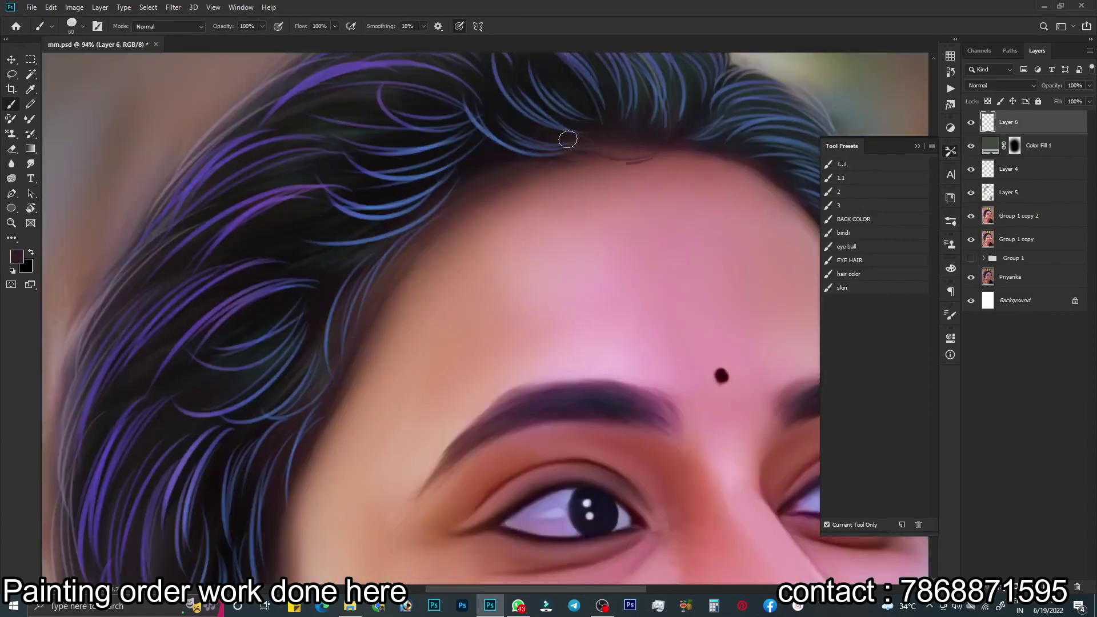
scroll(580, 179, "down", 3)
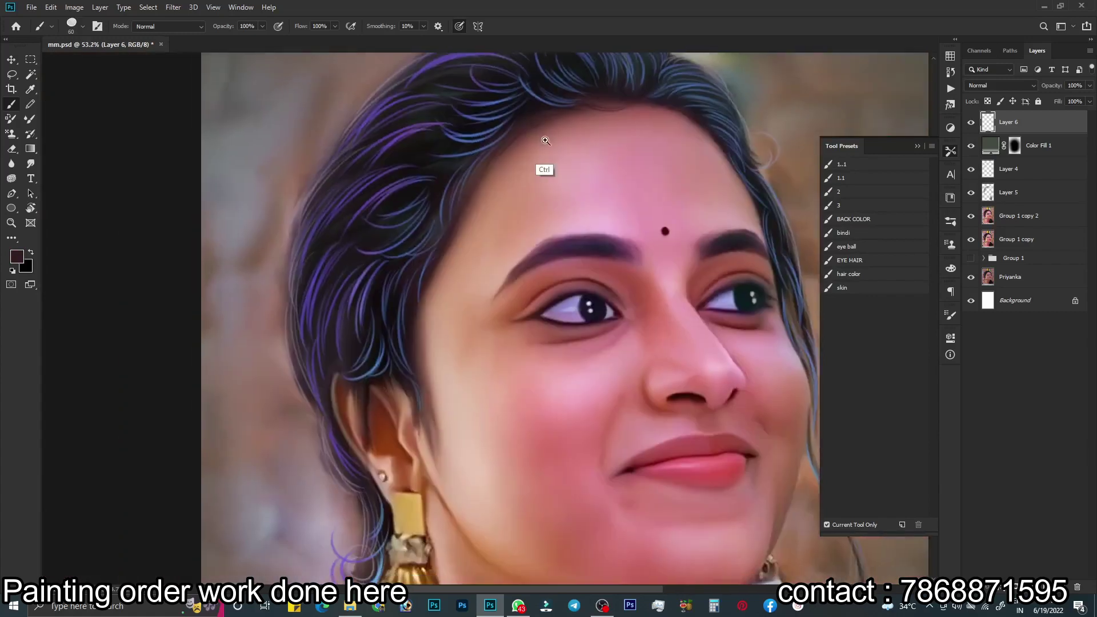
scroll(488, 167, "up", 2)
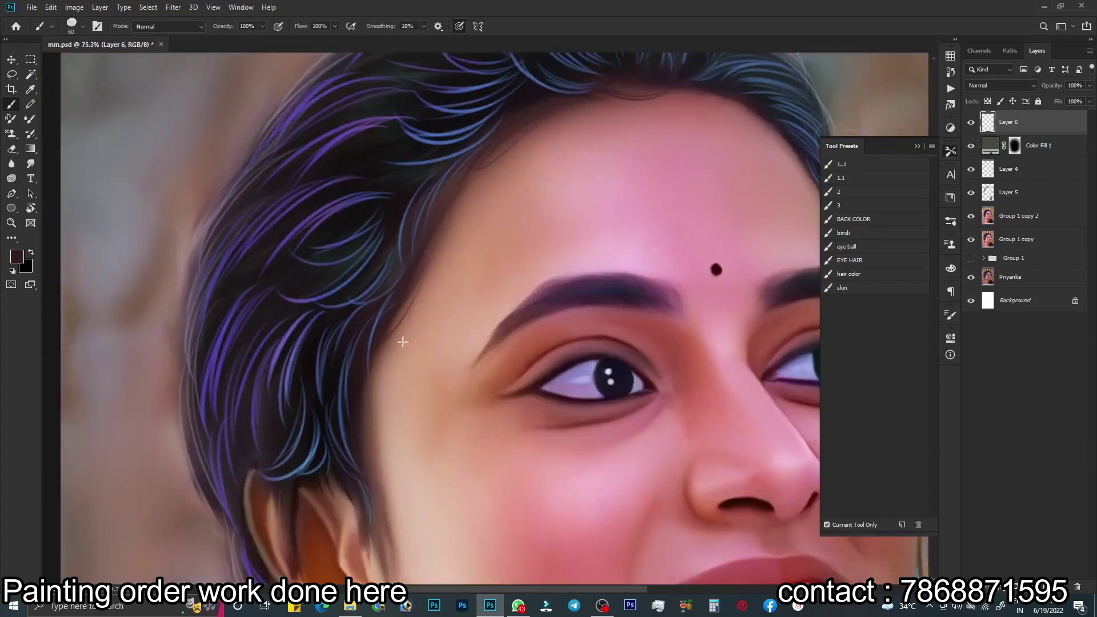
mouse_move(486, 153)
left_mouse_down()
mouse_move(399, 356)
mouse_move(395, 339)
left_mouse_up()
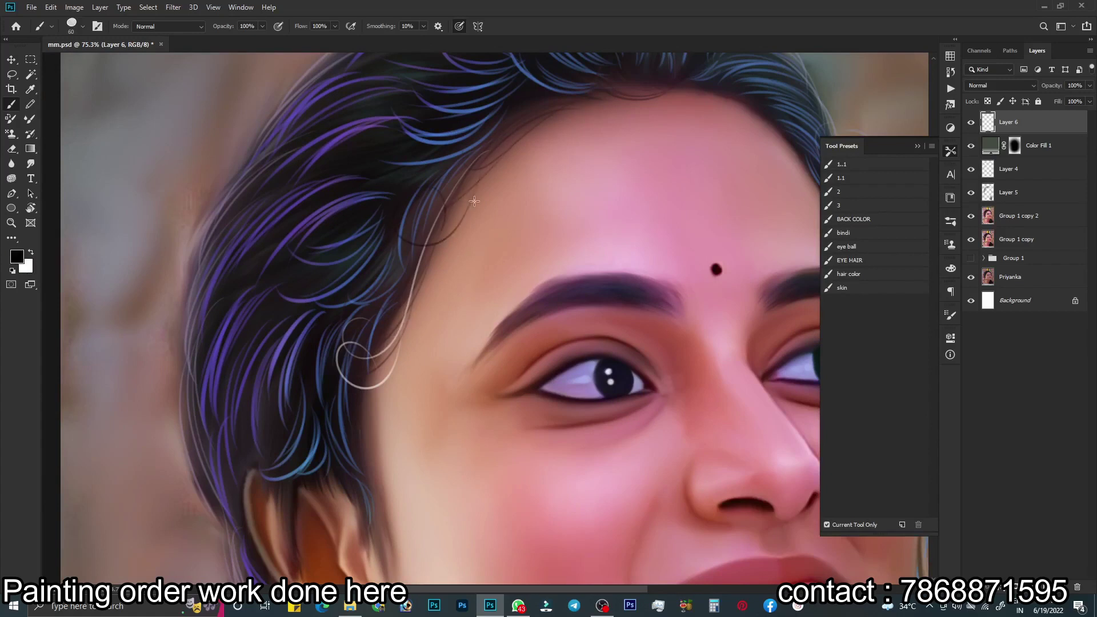
scroll(508, 254, "down", 3)
scroll(401, 322, "up", 2)
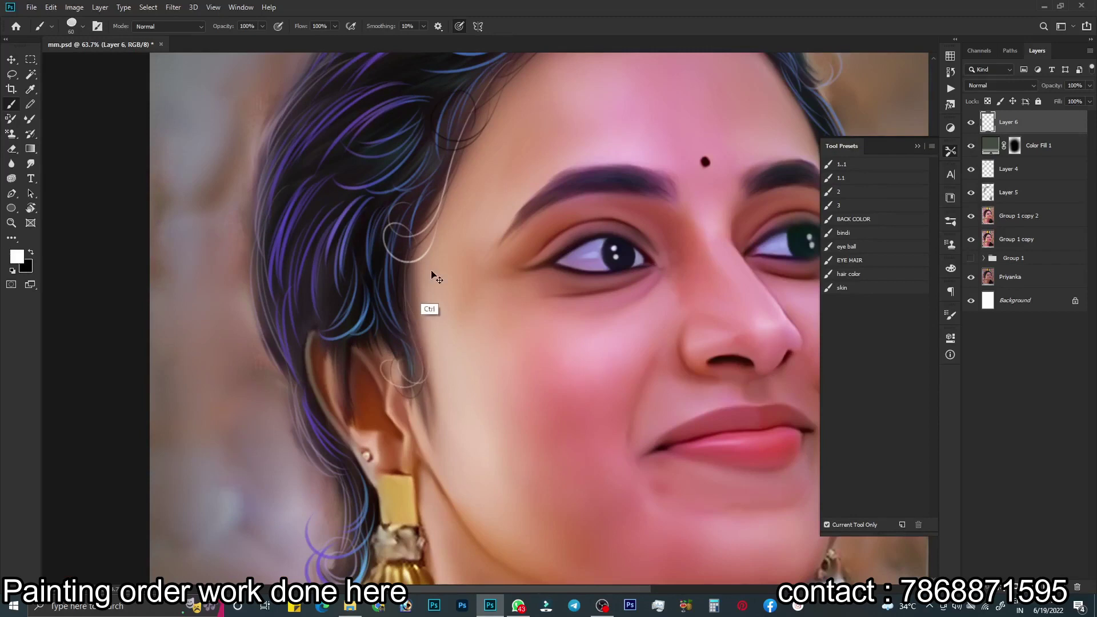
scroll(432, 277, "down", 3)
scroll(436, 289, "up", 3)
left_click_drag(400, 328, 423, 400)
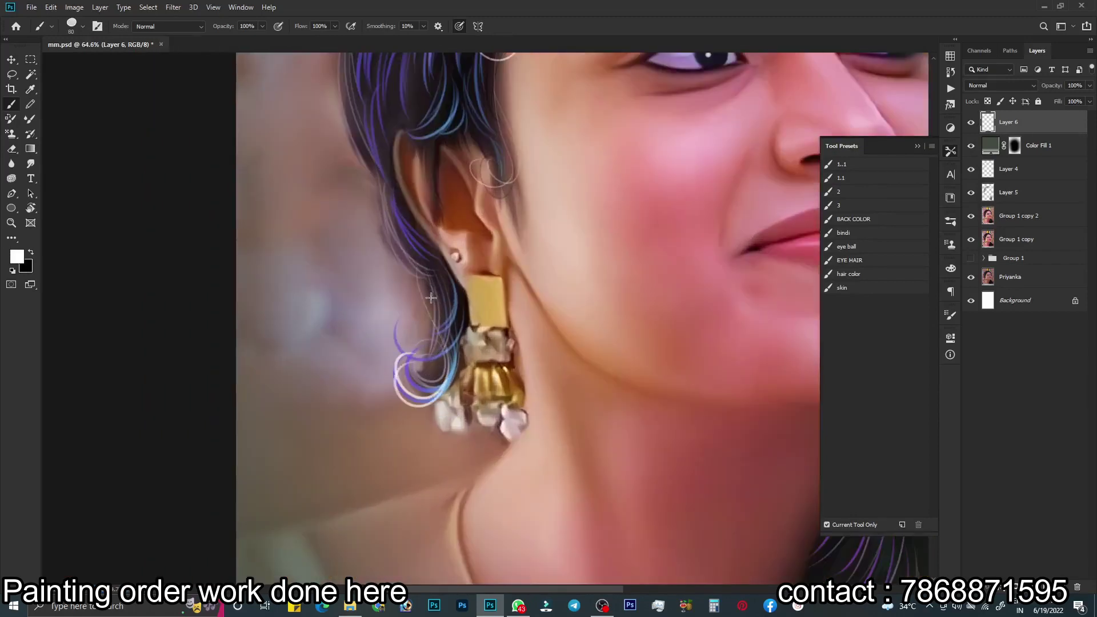
Paint more light strands along the left hair edge and the top hairline
mouse_move(451, 260)
left_mouse_down()
mouse_move(453, 341)
mouse_move(500, 499)
left_mouse_up()
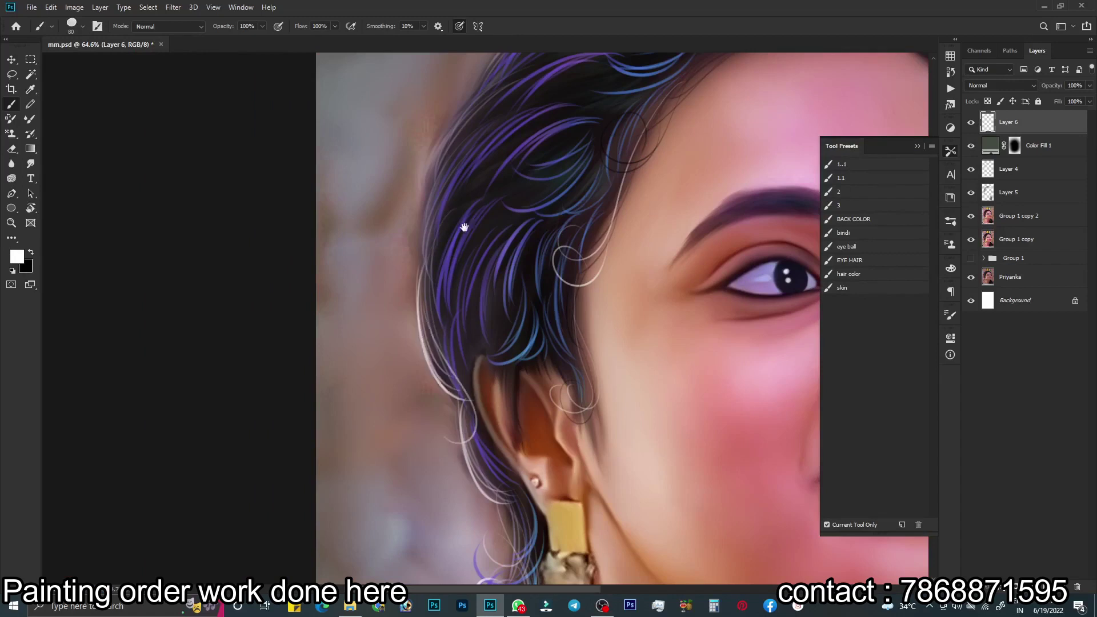
left_click_drag(464, 227, 475, 352)
left_click_drag(502, 213, 428, 394)
mouse_move(595, 111)
left_mouse_down()
mouse_move(477, 243)
mouse_move(549, 192)
left_mouse_up()
left_click_drag(703, 117, 546, 169)
left_click_drag(634, 117, 517, 190)
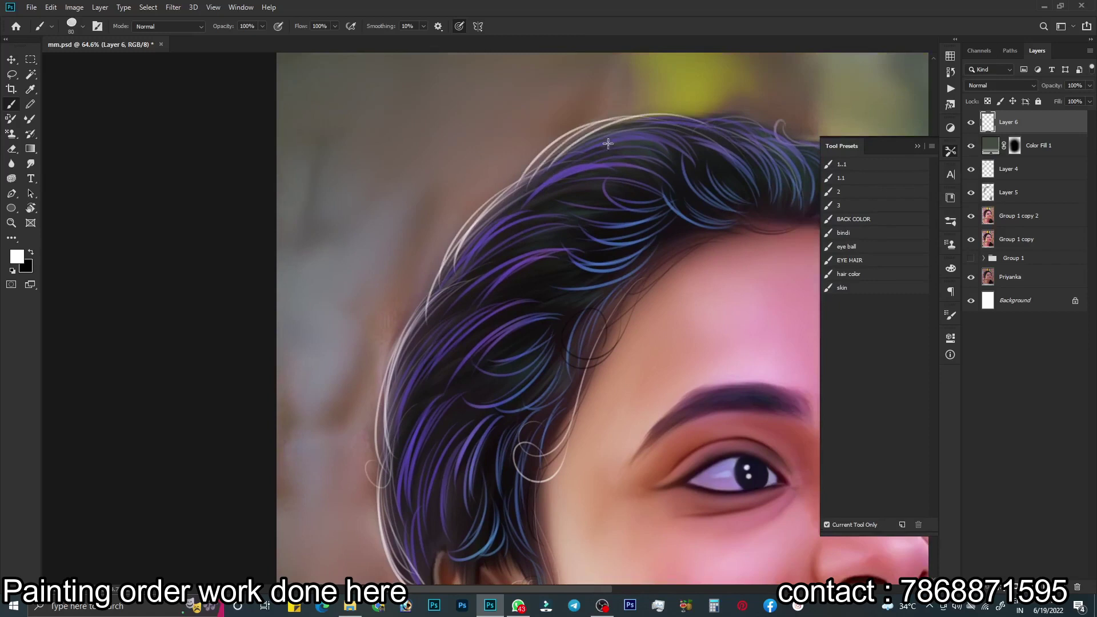
left_click_drag(608, 143, 618, 154)
mouse_move(688, 118)
left_mouse_down()
mouse_move(549, 142)
mouse_move(454, 255)
left_mouse_up()
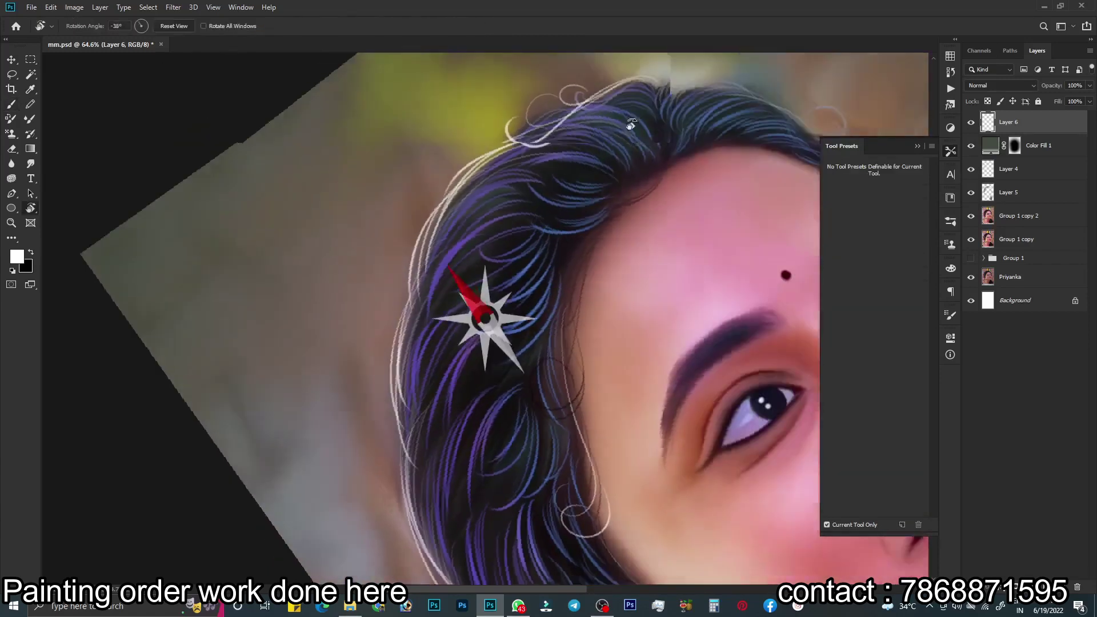
Rotate the face upright, paint white curls on the hair below the chin, and save
left_click_drag(704, 134, 605, 220)
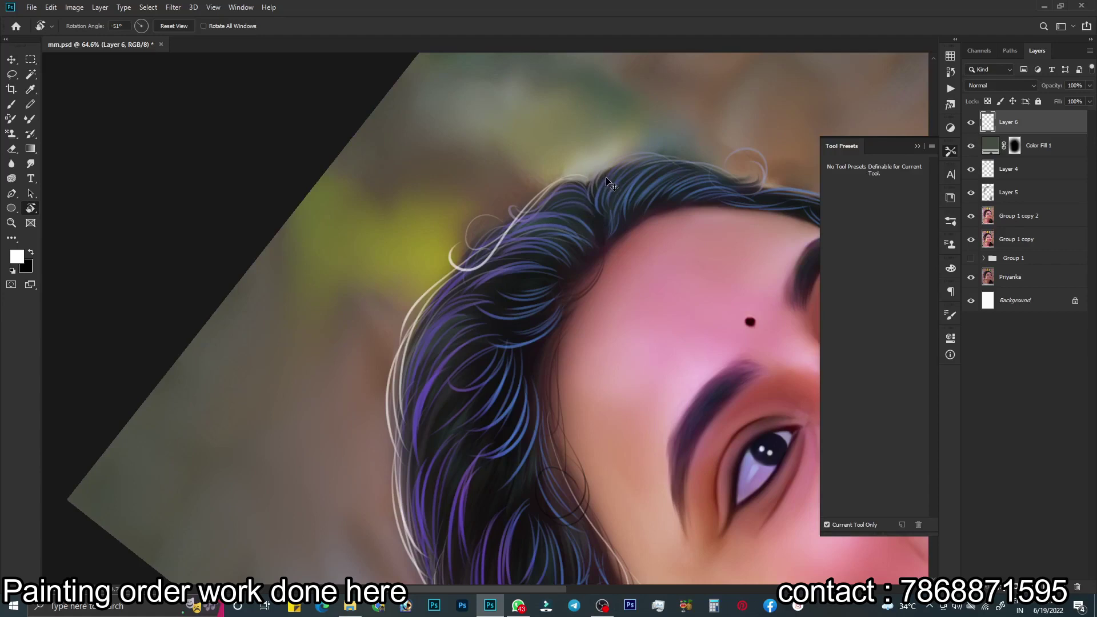
left_click(610, 611)
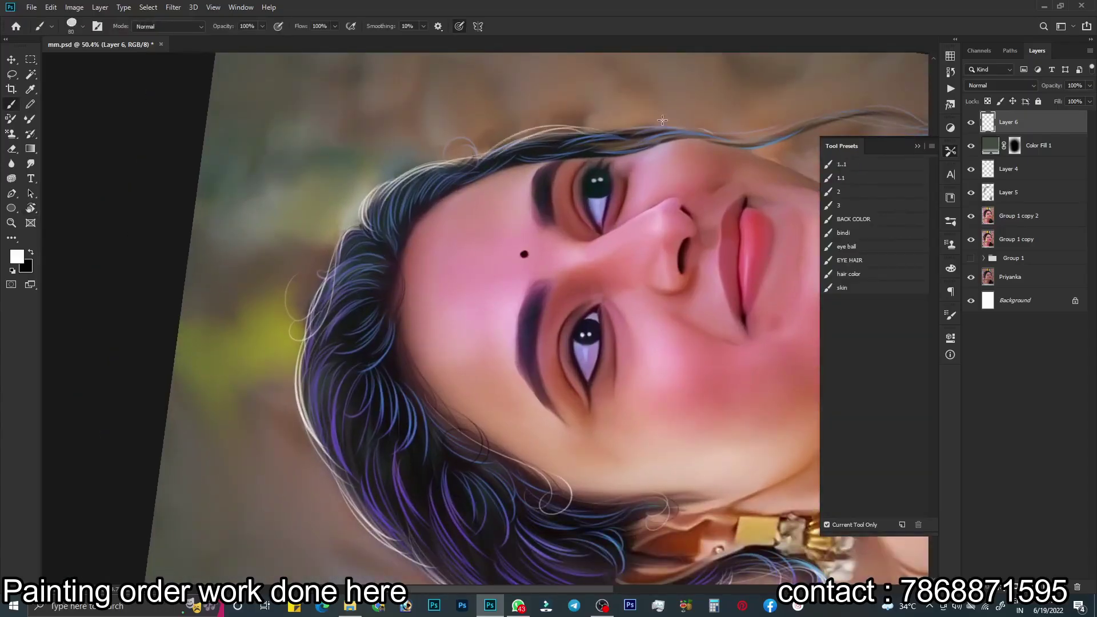
key("r")
left_click_drag(569, 152, 626, 155)
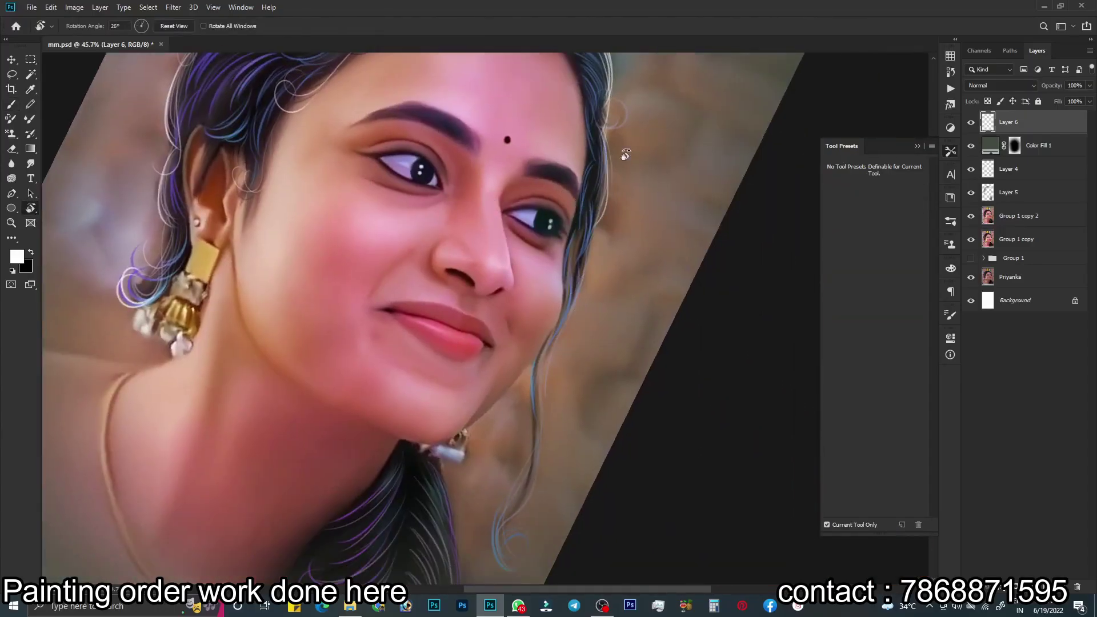
key("b")
scroll(531, 343, "down", 3)
left_click_drag(506, 358, 480, 423)
left_click_drag(543, 286, 606, 165)
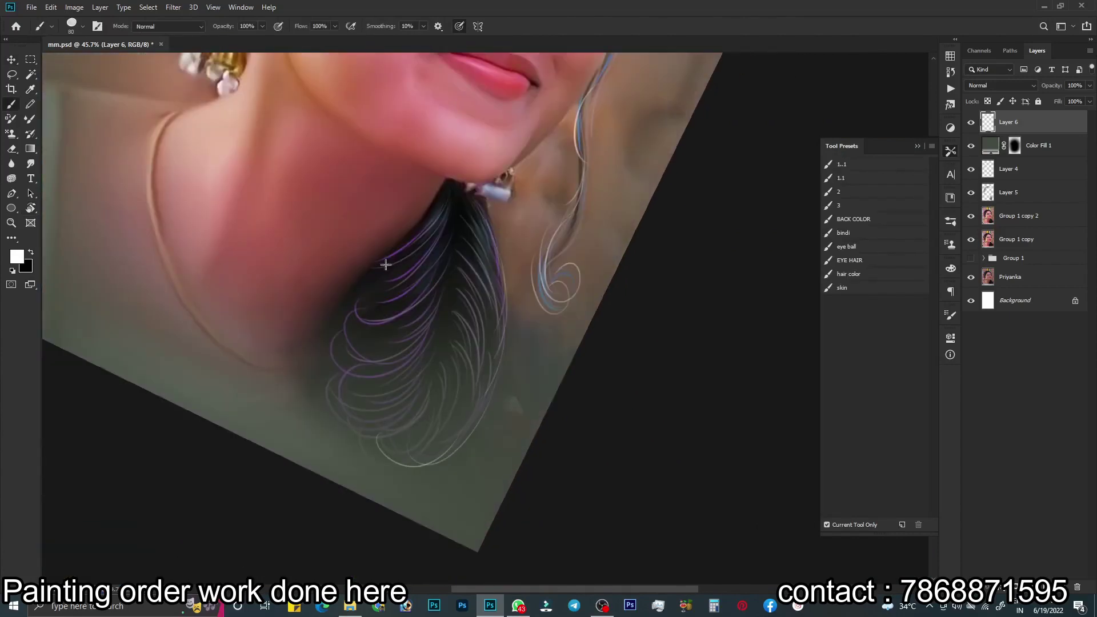
key("ctrl+s")
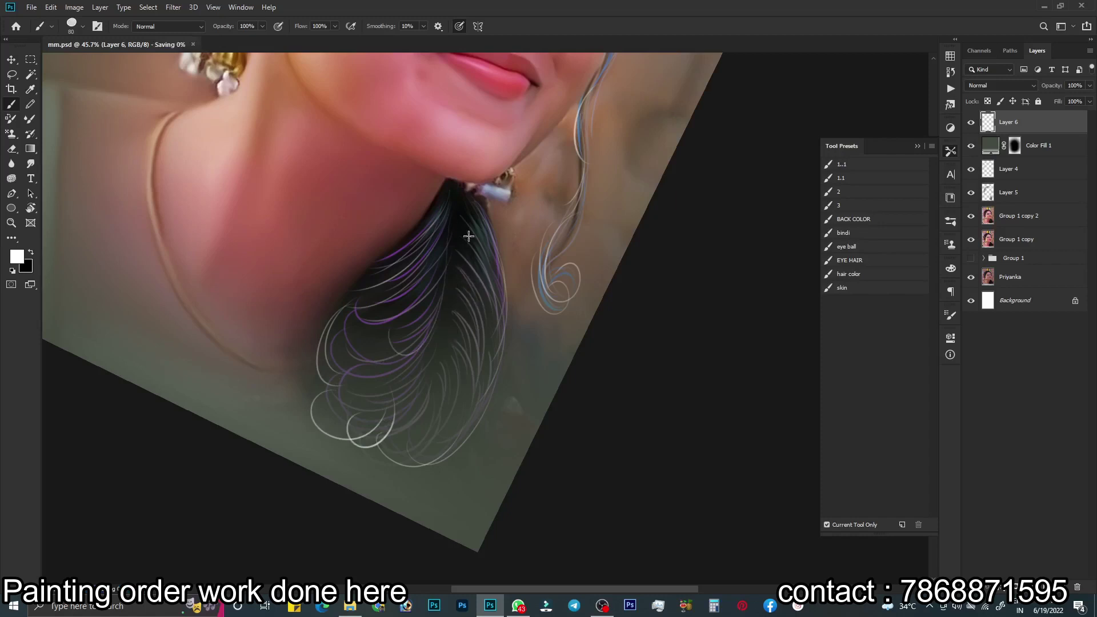
Paint white strands into the hair above the forehead and along its edge
left_click_drag(466, 233, 557, 215)
left_click_drag(641, 294, 614, 172)
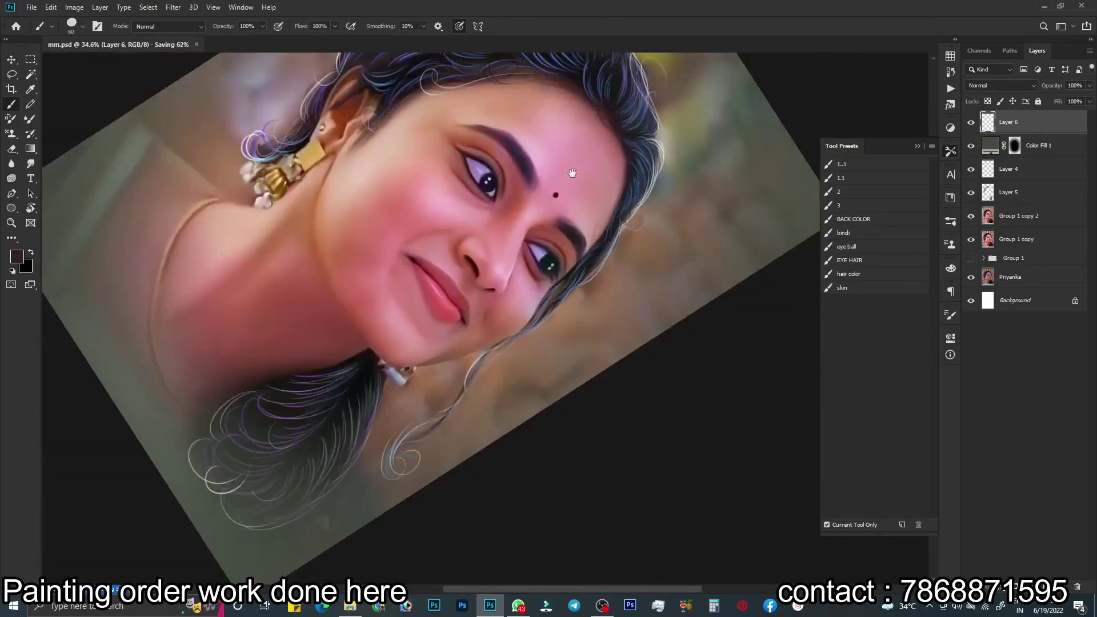
scroll(615, 177, "down", 5)
left_click_drag(615, 177, 638, 184)
scroll(638, 184, "up", 4)
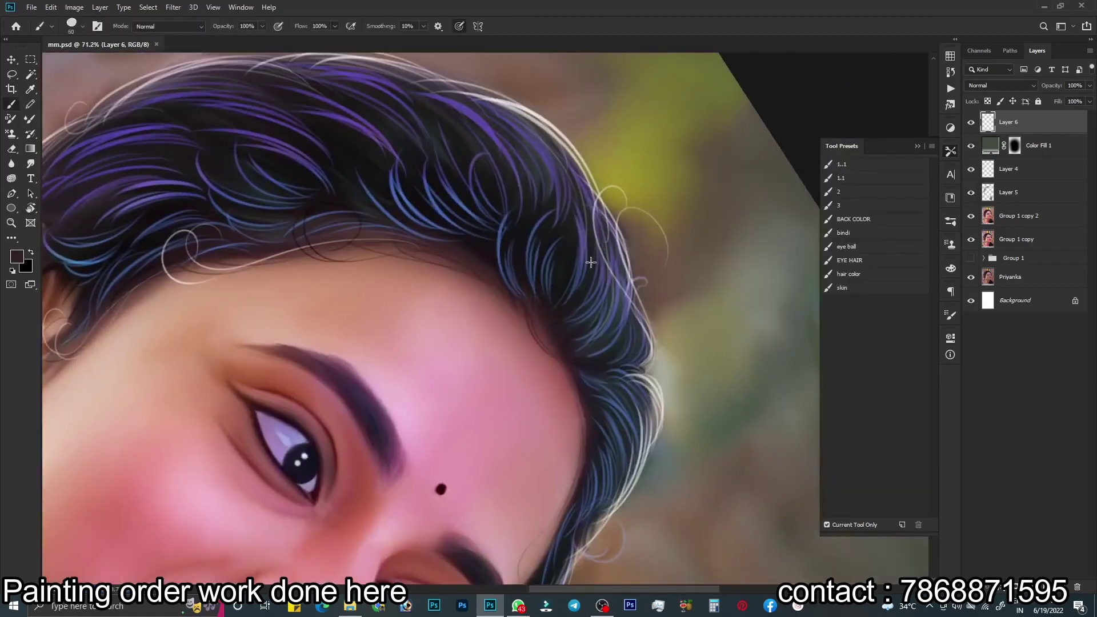
mouse_move(597, 247)
left_mouse_down()
mouse_move(447, 214)
mouse_move(478, 155)
left_mouse_up()
left_click_drag(349, 303, 425, 316)
left_click_drag(423, 413, 346, 517)
Straighten the canvas view and add an empty Layer 7 above Layer 6
scroll(583, 204, "down", 1)
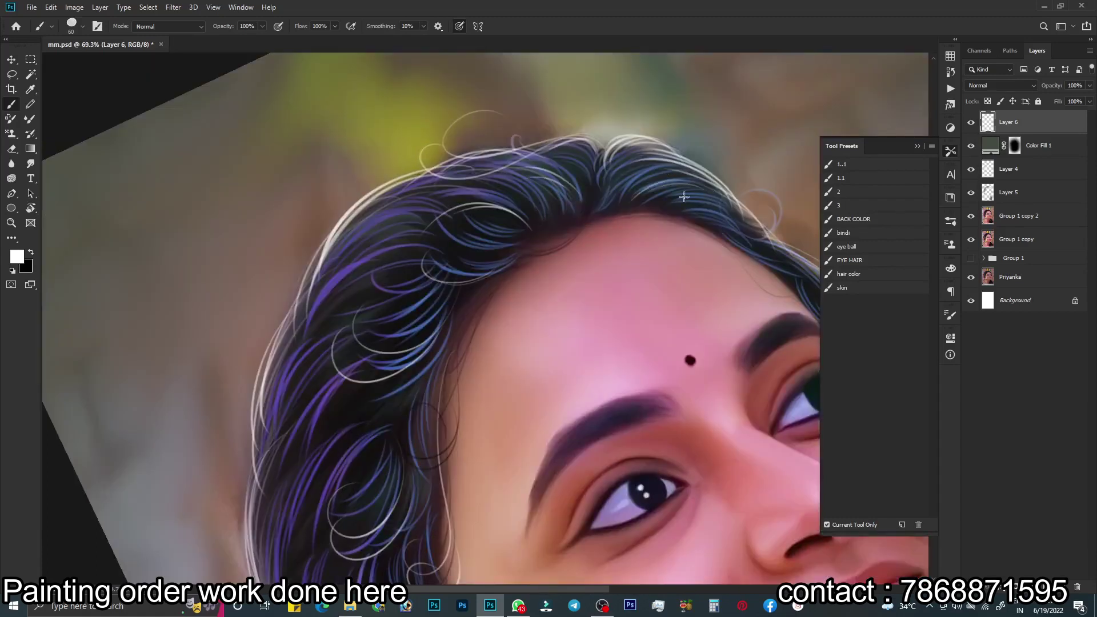
scroll(374, 333, "down", 3)
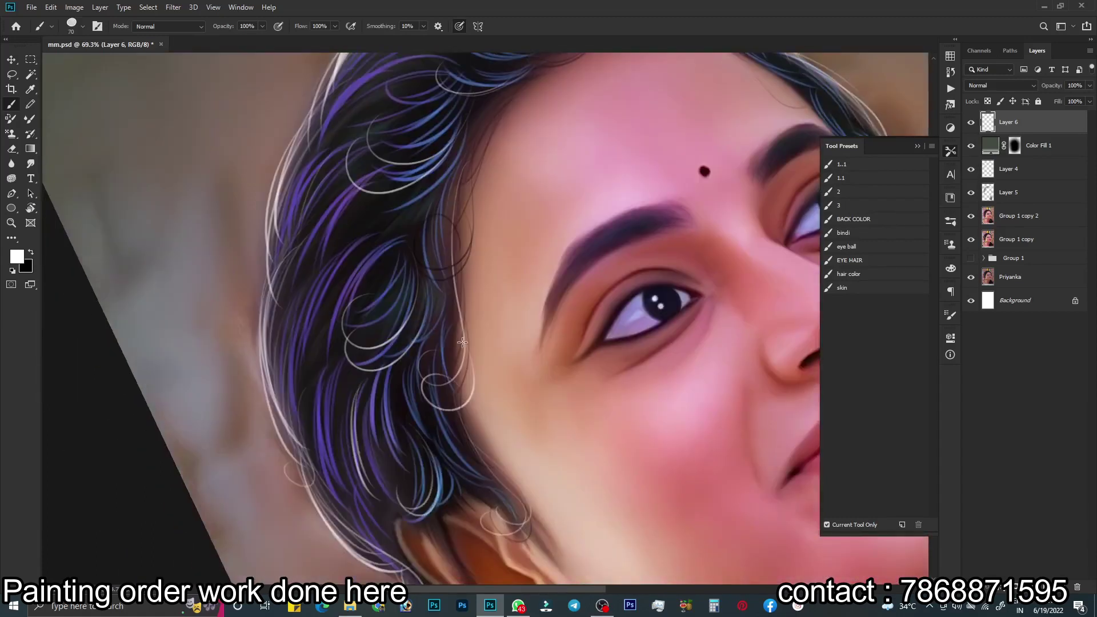
scroll(537, 159, "down", 3)
key("r")
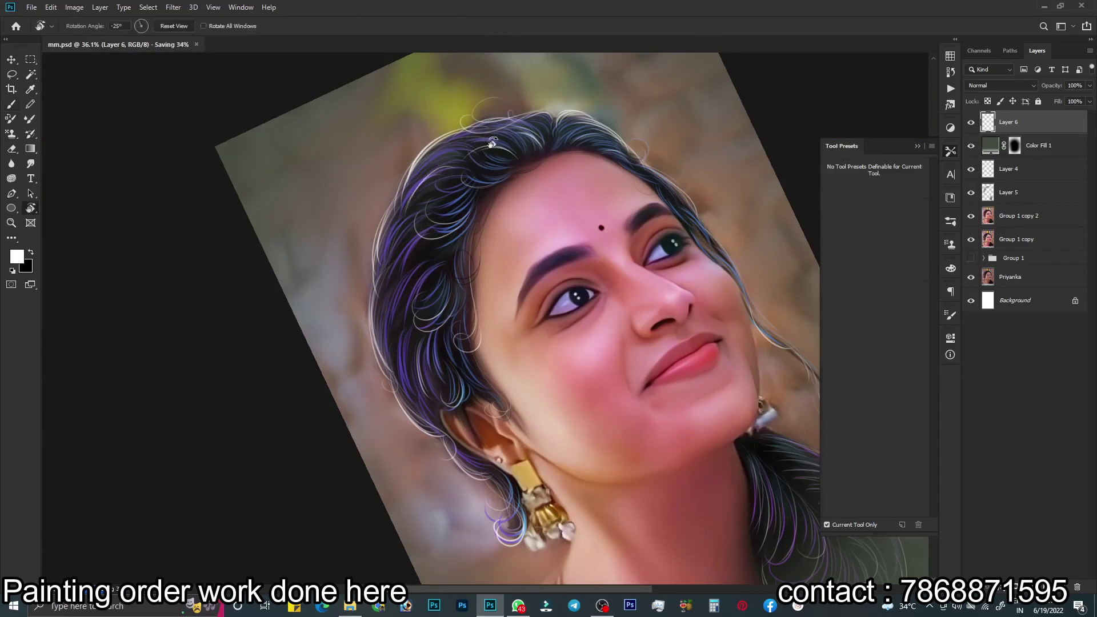
left_click(191, 26)
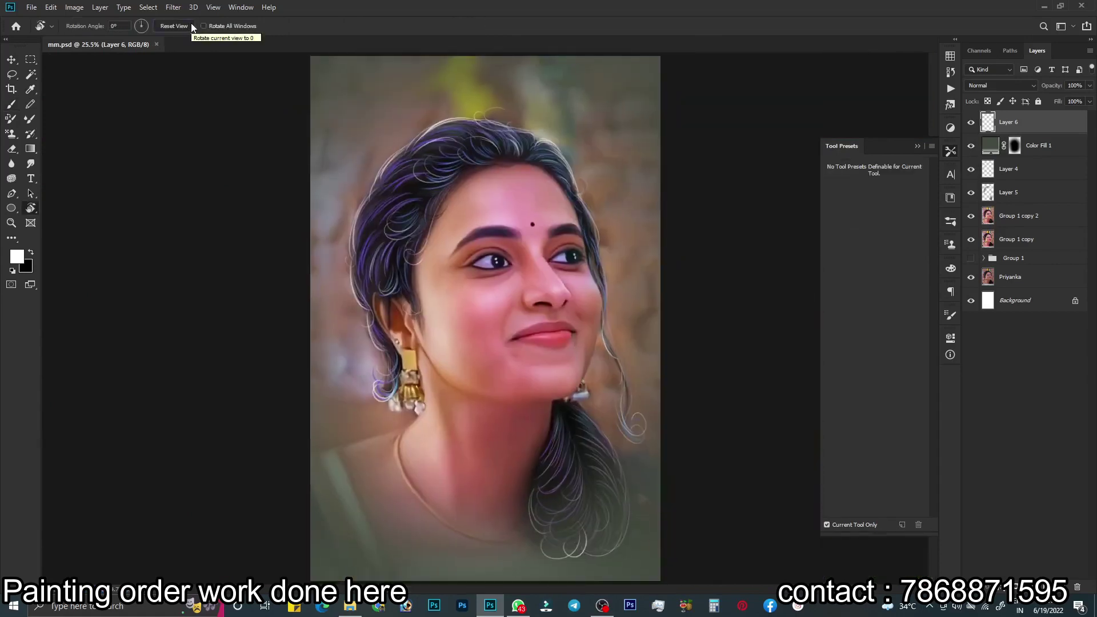
scroll(613, 288, "up", 2)
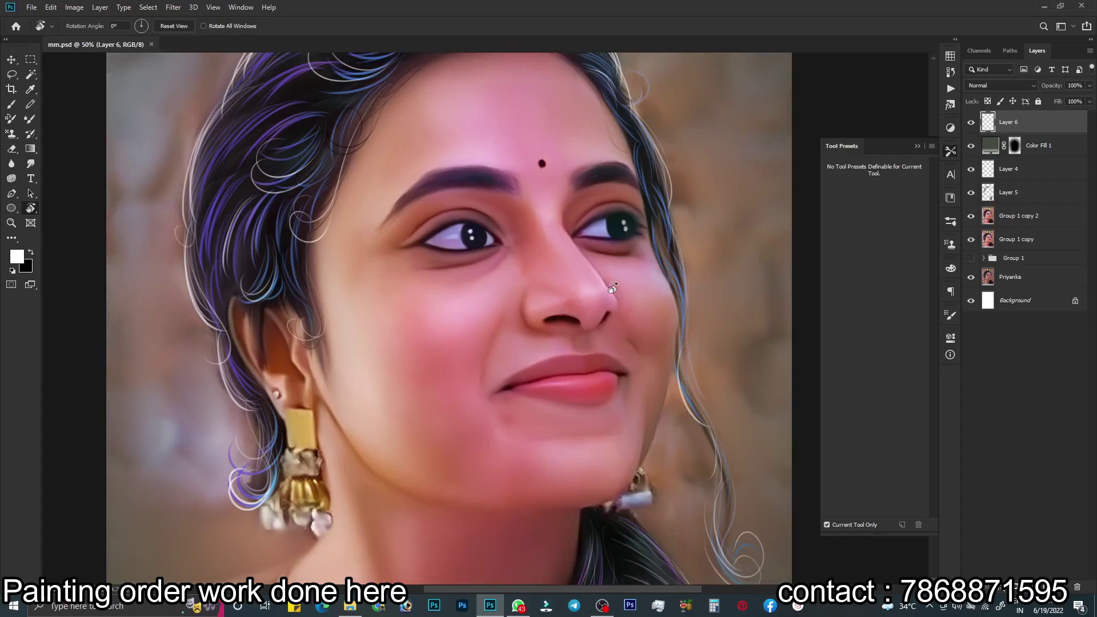
key("b")
key("ctrl+shift+alt+n")
key("r")
left_click(846, 222)
Save, fit the portrait on screen, and sample the reddish skin colour with a resized smudge brush
key("bracketright")
key("bracketright")
key("bracketright")
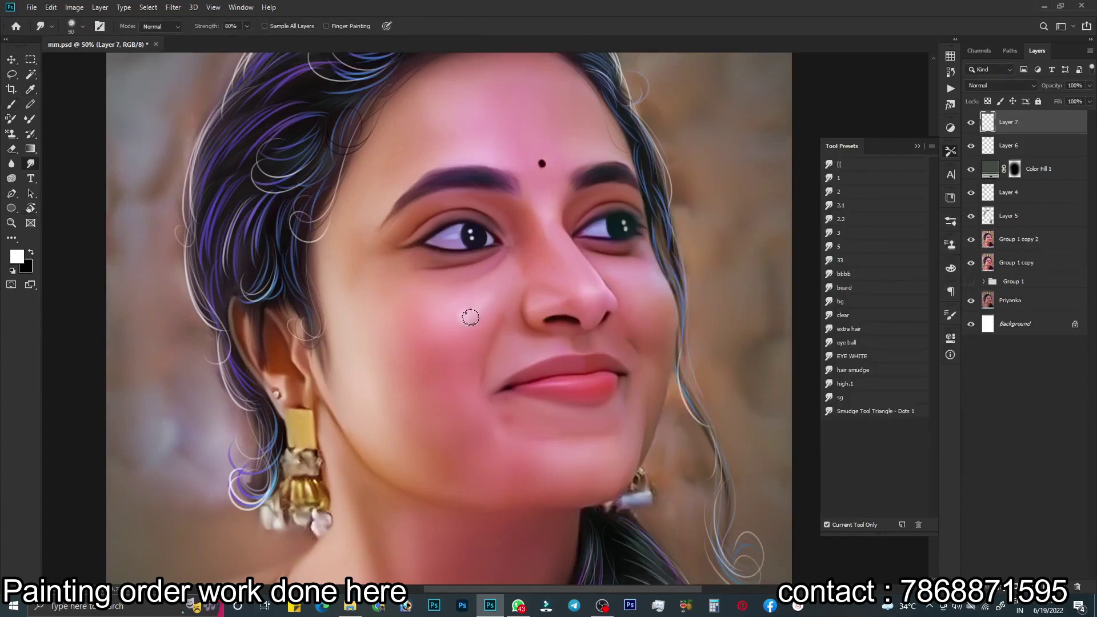
key("bracketright")
key("ctrl+s")
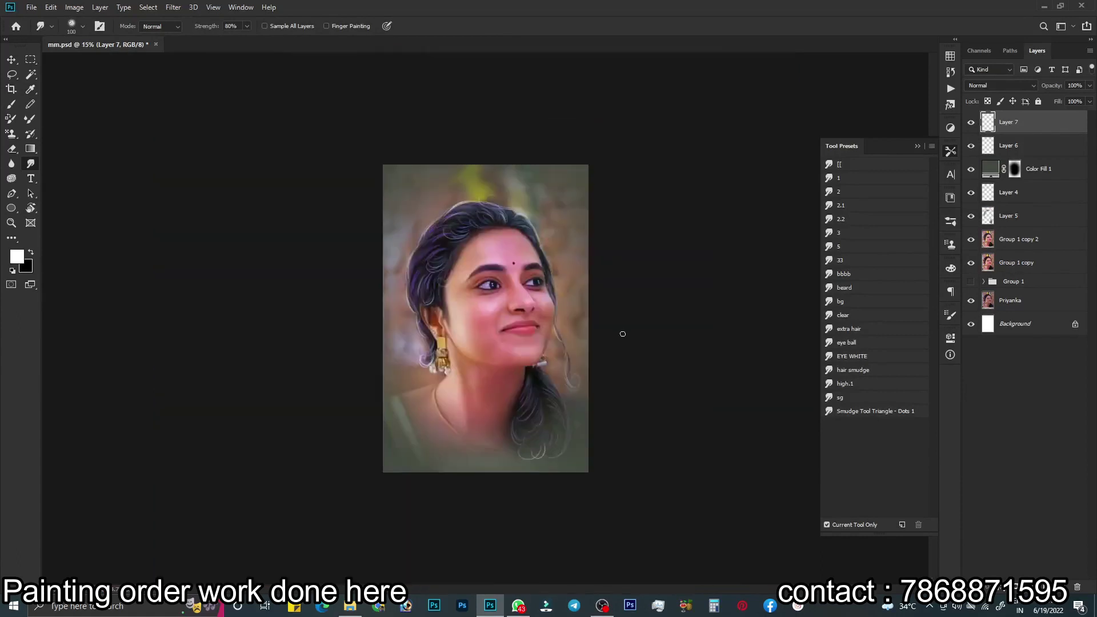
key("ctrl+0")
key("bracketright")
scroll(611, 274, "down", 3)
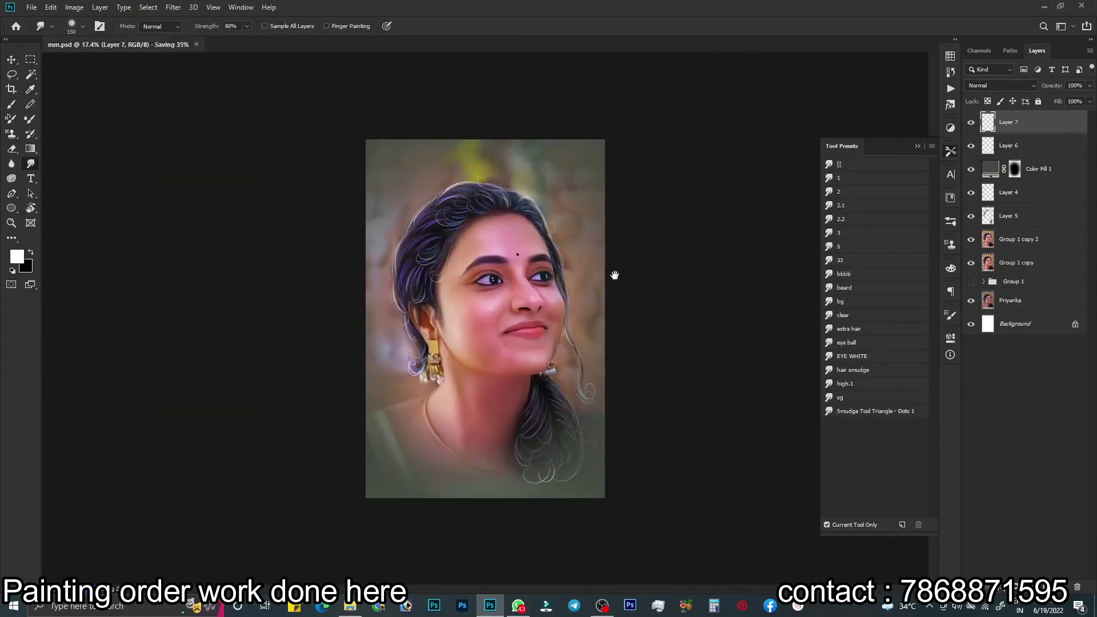
scroll(591, 291, "up", 5)
key("bracketleft")
key("bracketleft")
key("bracketleft")
left_click(549, 233, "alt")
key("bracketleft")
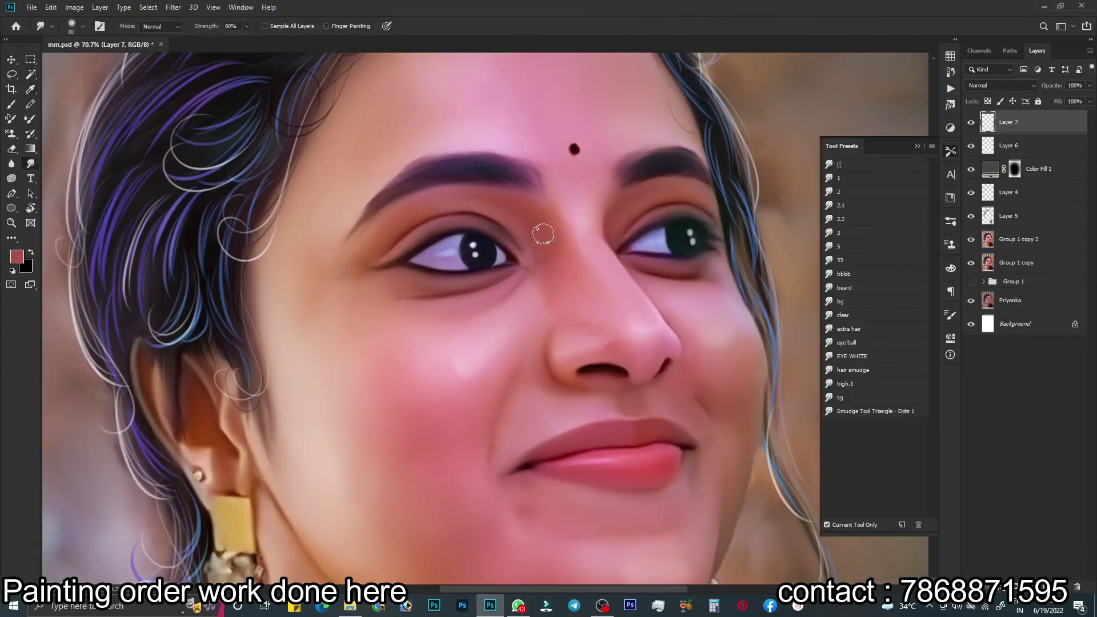
scroll(571, 266, "down", 2)
Add a blush layer and paint a magenta patch on the cheek with a Color-mode brush
key("b")
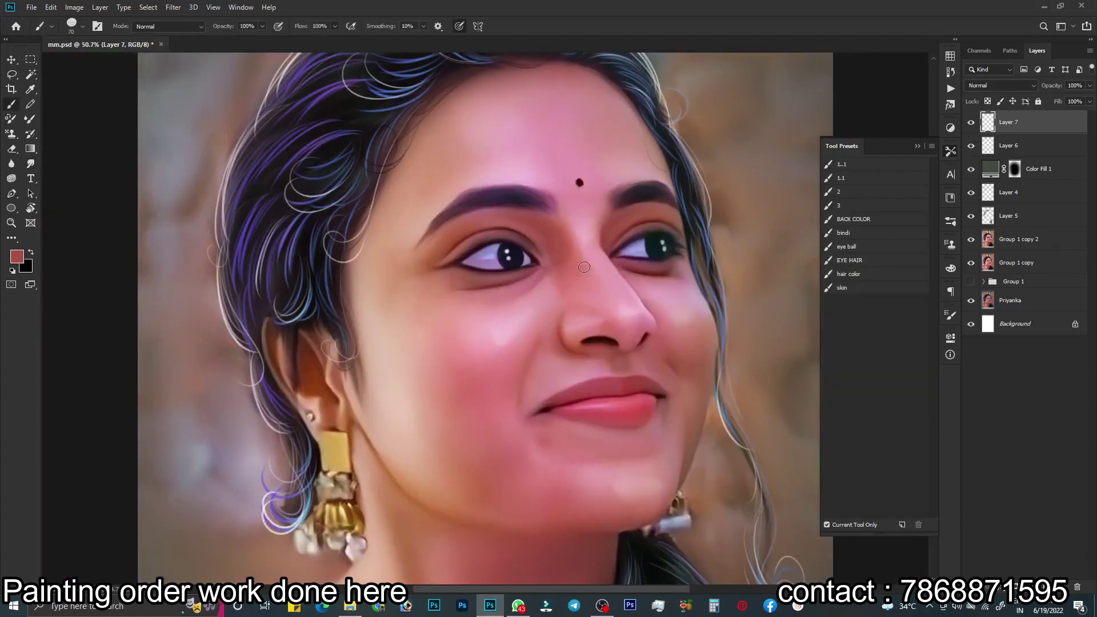
key("ctrl+shift+alt+n")
left_click(950, 269)
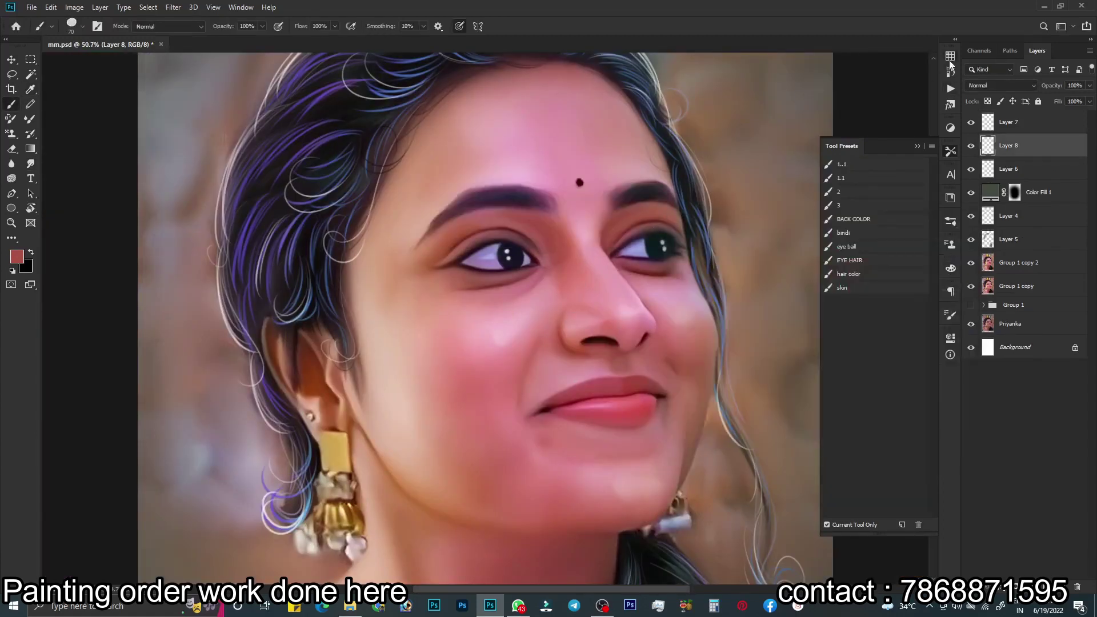
left_click(951, 57)
left_click(877, 148)
left_click(169, 26)
left_click(177, 300)
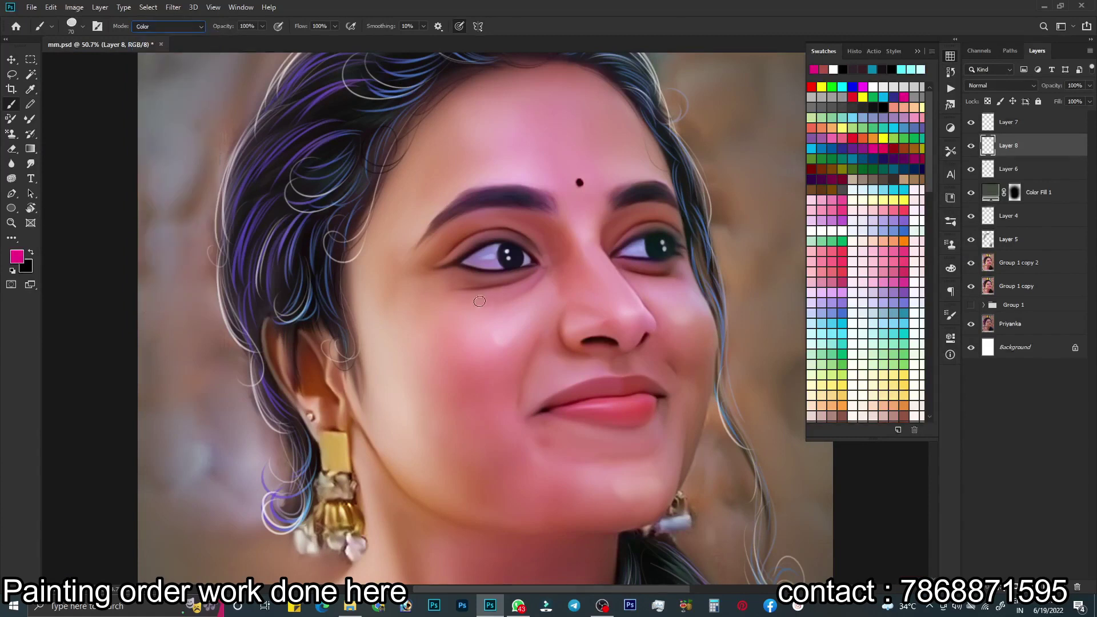
scroll(492, 320, "up", 1)
left_click_drag(440, 326, 474, 394)
Set the blush layer to Color blending and smudge the pink into the cheek
key("r")
left_click(999, 85)
left_click(983, 353)
key("bracketleft")
mouse_move(497, 332)
left_mouse_down()
mouse_move(408, 311)
mouse_move(540, 289)
left_mouse_up()
key("bracketright")
key("bracketright")
scroll(444, 285, "down", 3)
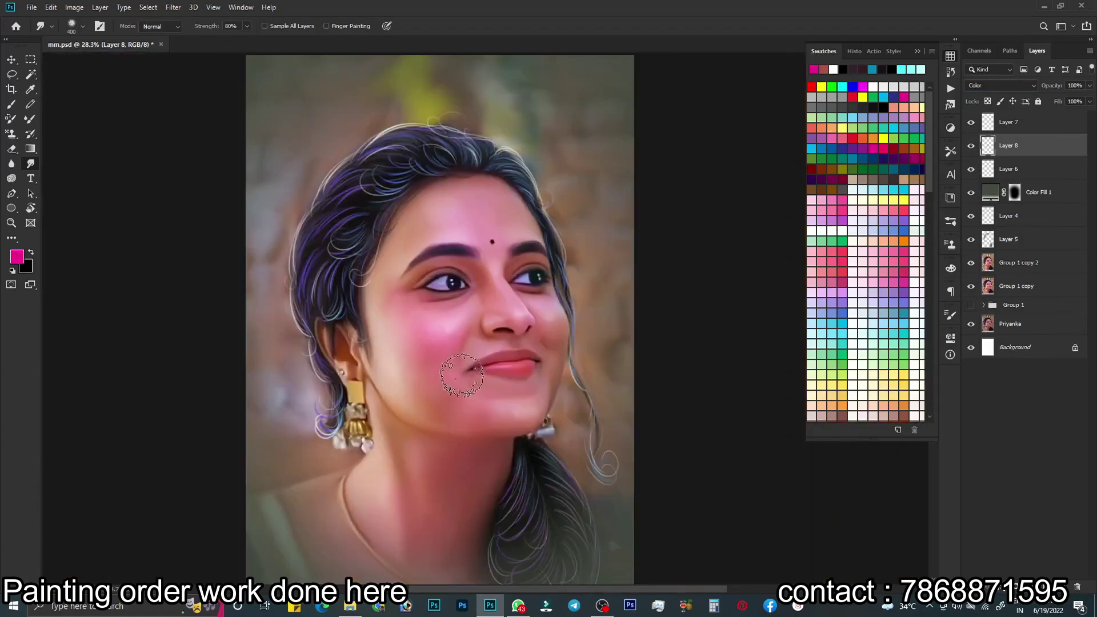
key("bracketleft")
key("bracketleft")
key("bracketleft")
scroll(470, 270, "up", 2)
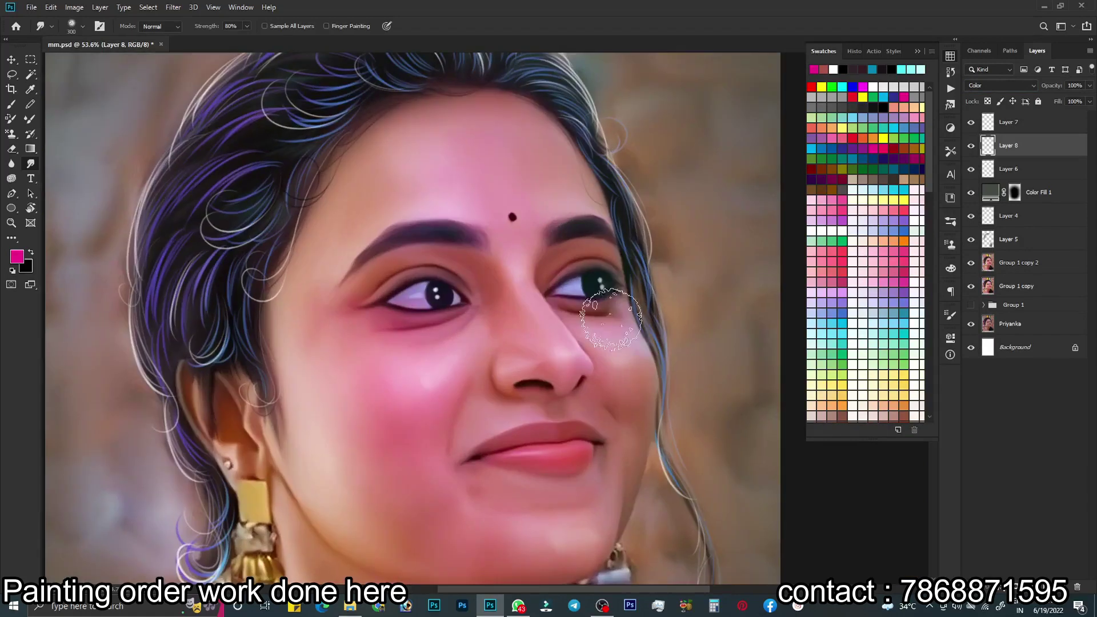
key("bracketright")
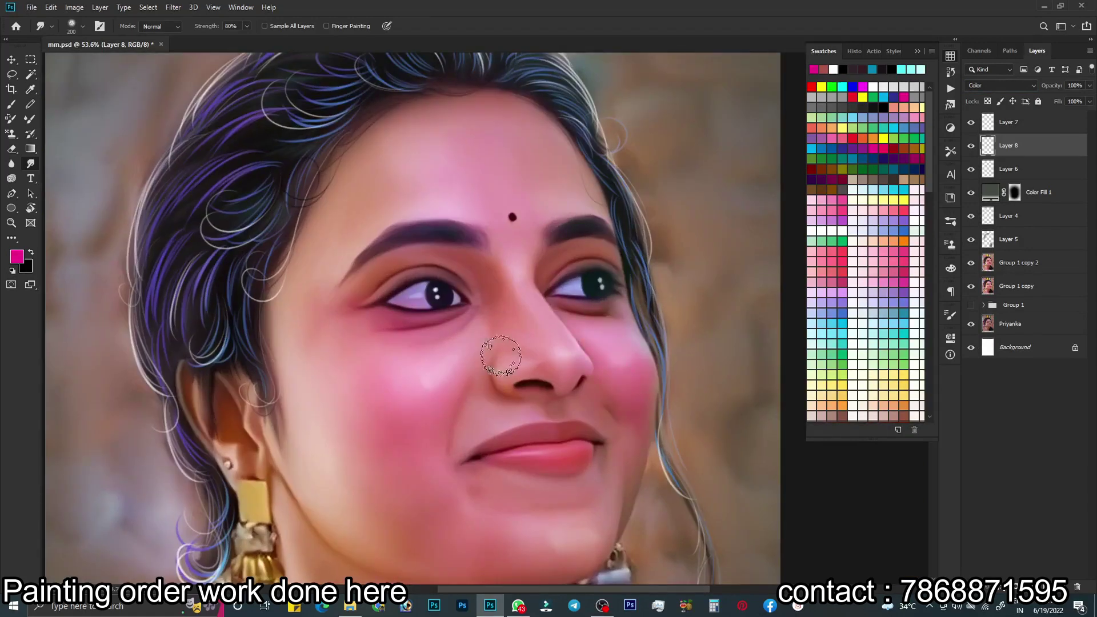
Continue smudging the blush across the face, adjusting the smudge brush size
left_click_drag(378, 402, 348, 316)
scroll(342, 257, "down", 2)
key("bracketleft")
key("bracketleft")
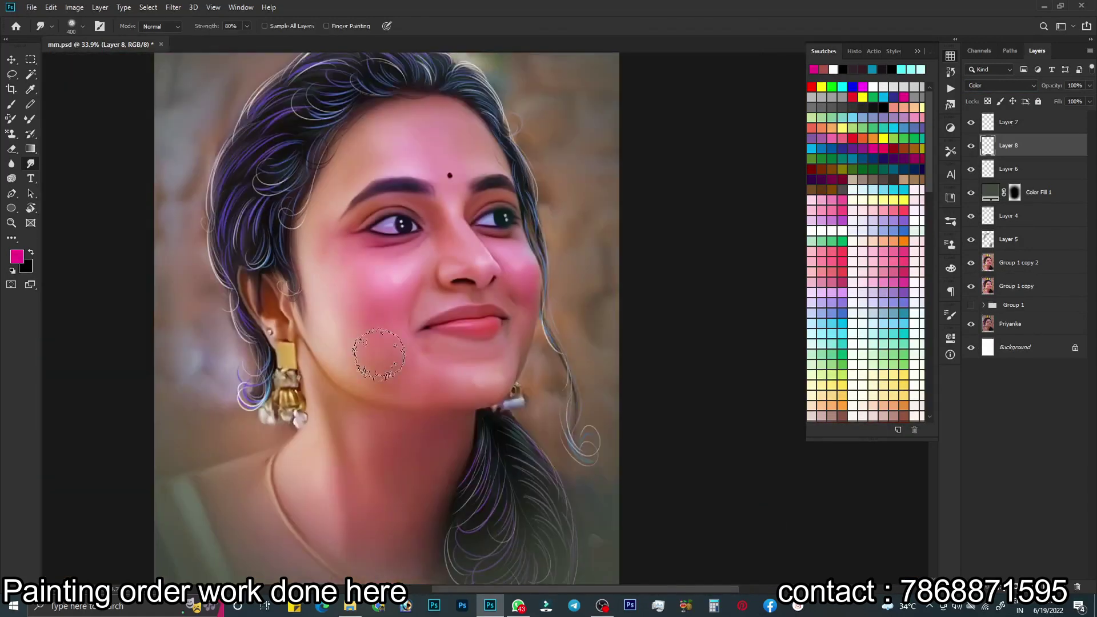
scroll(480, 271, "up", 2)
key("bracketleft")
key("bracketleft")
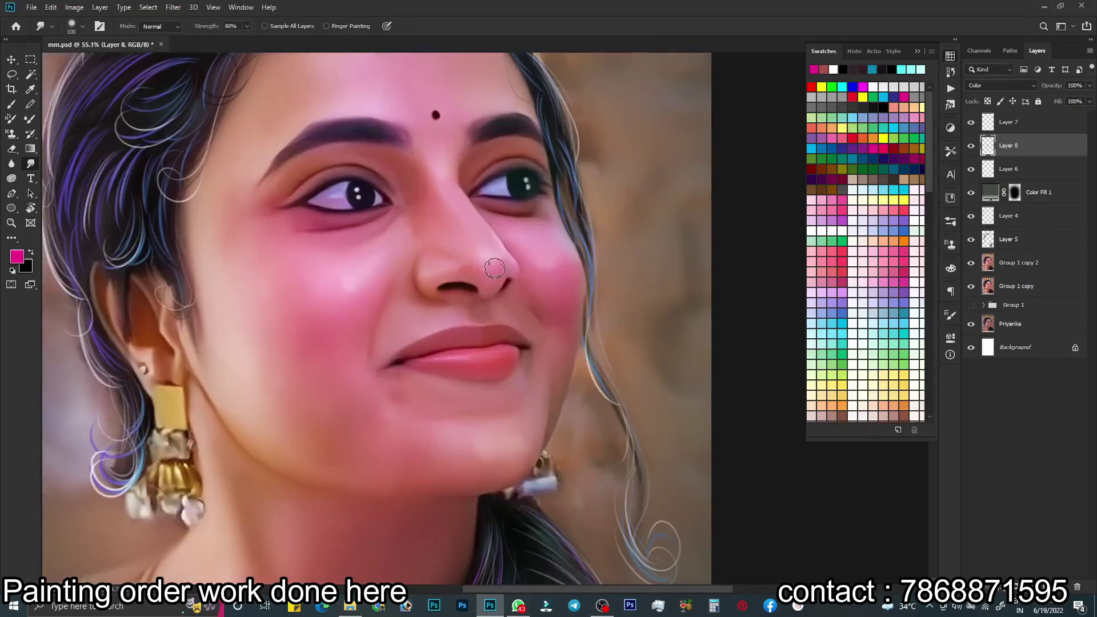
left_click_drag(387, 95, 538, 146)
key("bracketright")
key("bracketright")
key("bracketright")
scroll(566, 168, "up", 3)
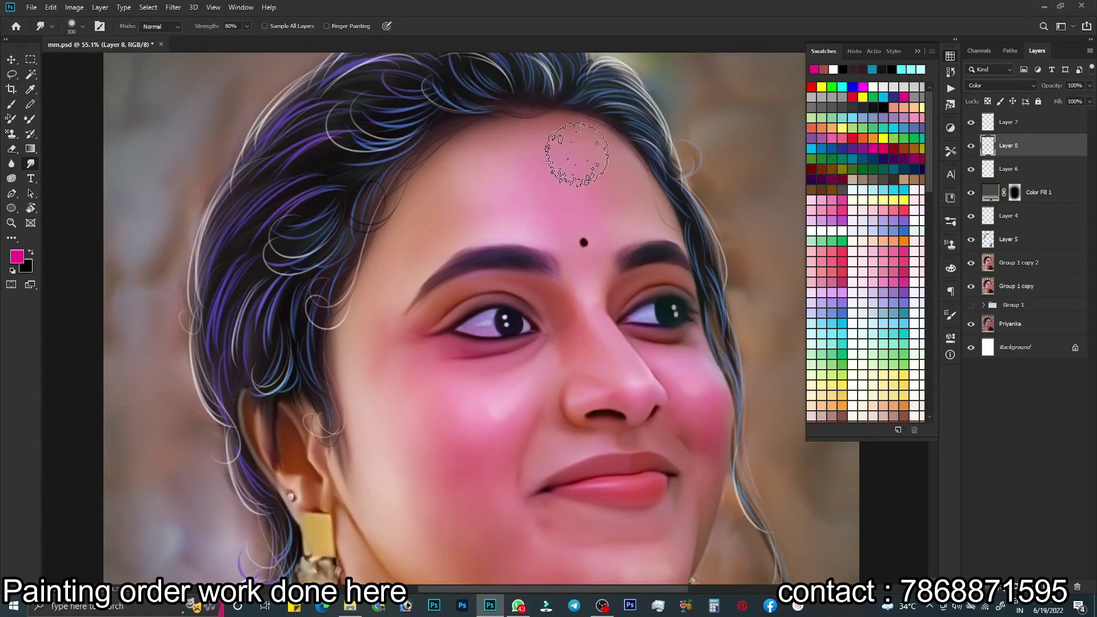
scroll(588, 215, "down", 2)
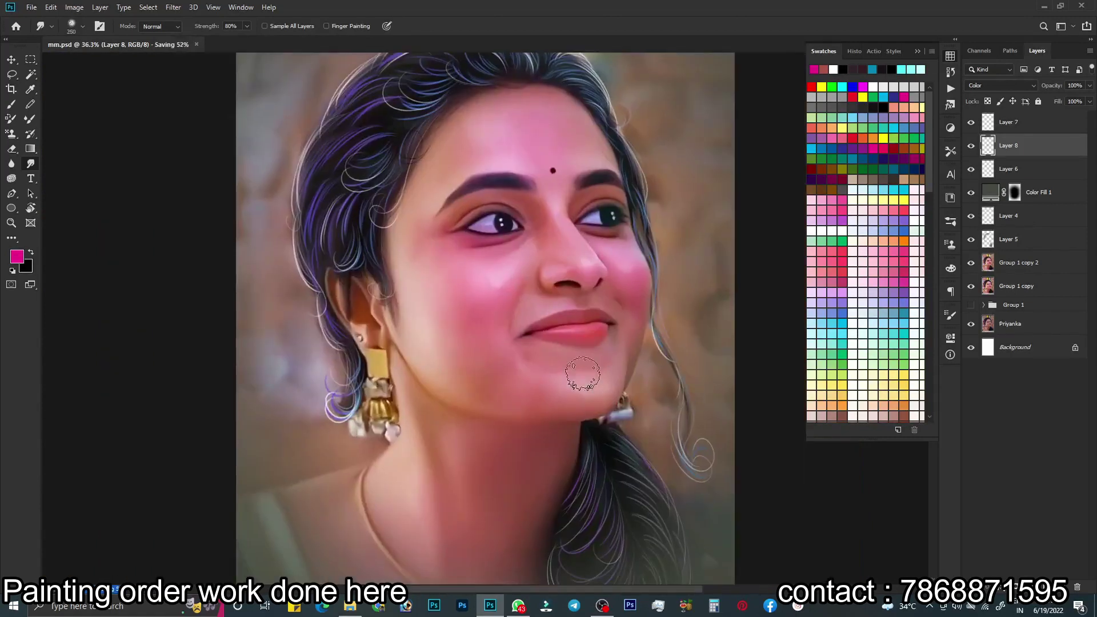
scroll(549, 318, "up", 1)
key("bracketleft")
key("bracketleft")
scroll(525, 307, "down", 3)
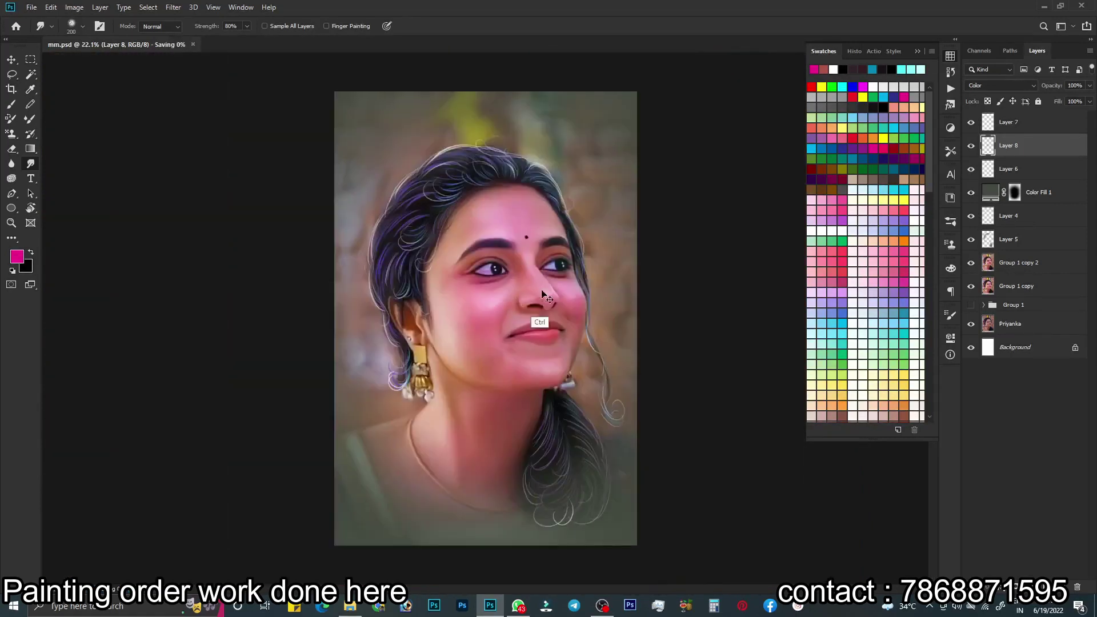
scroll(400, 286, "up", 2)
Save, pick an orange-peach paint colour, and add a new Layer 9 for the tint
key("ctrl+s")
left_click(16, 257)
left_click(920, 242)
key("ctrl+shift+alt+n")
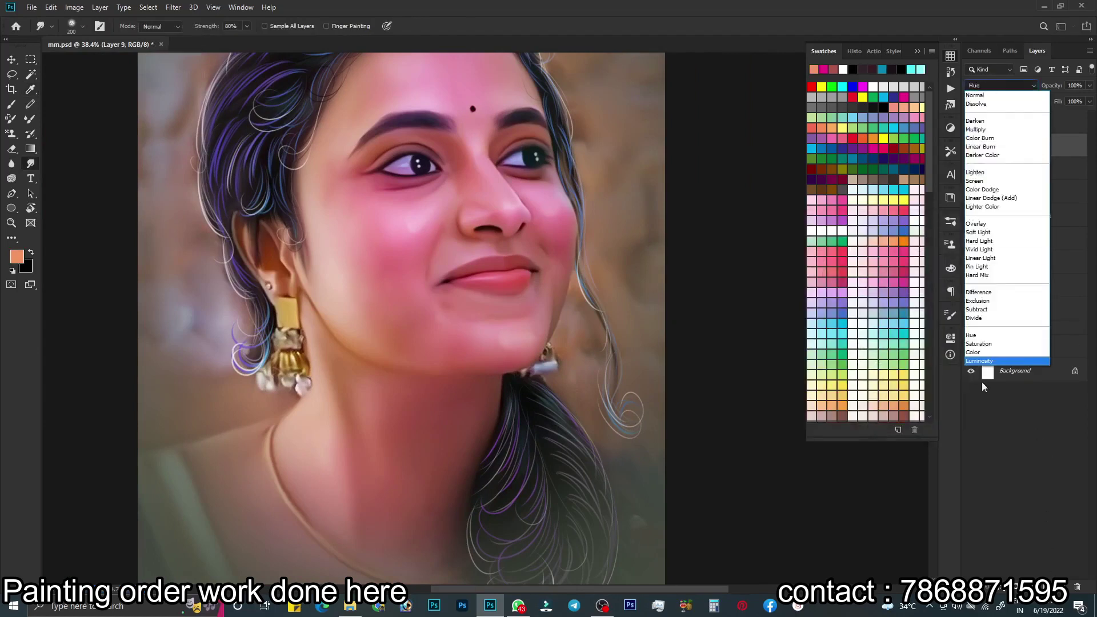
scroll(475, 244, "up", 2)
key("bracketleft")
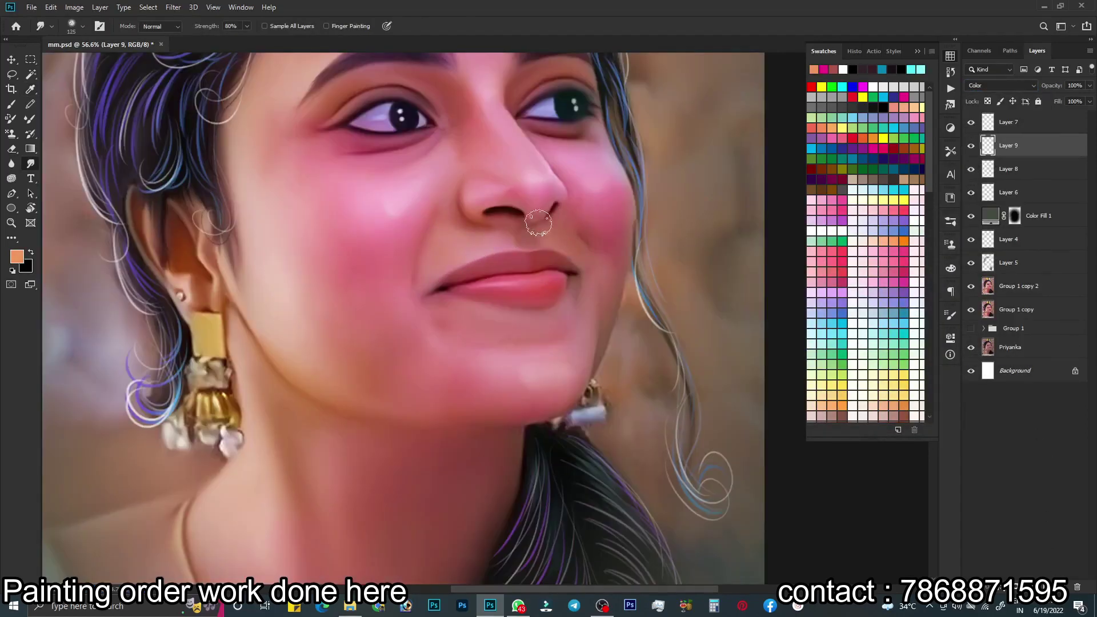
scroll(501, 250, "down", 3)
key("bracketright")
key("bracketright")
key("bracketright")
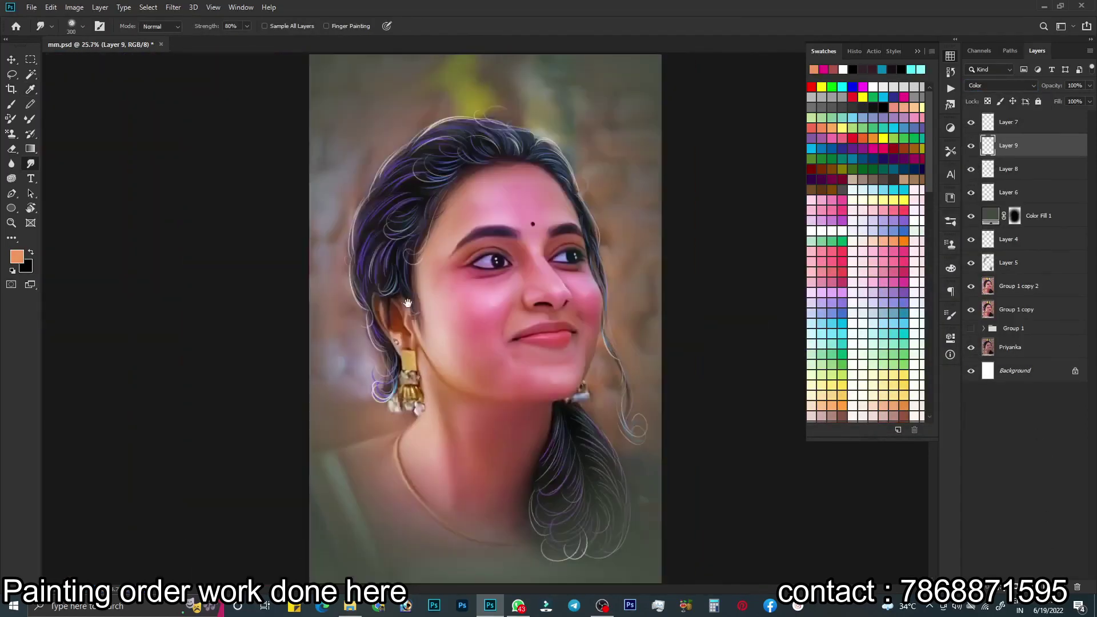
Toggle Layer 7 to compare, then select Layer 8 and adjust its fill
scroll(420, 219, "up", 3)
key("bracketleft")
key("bracketleft")
scroll(701, 341, "up", 2)
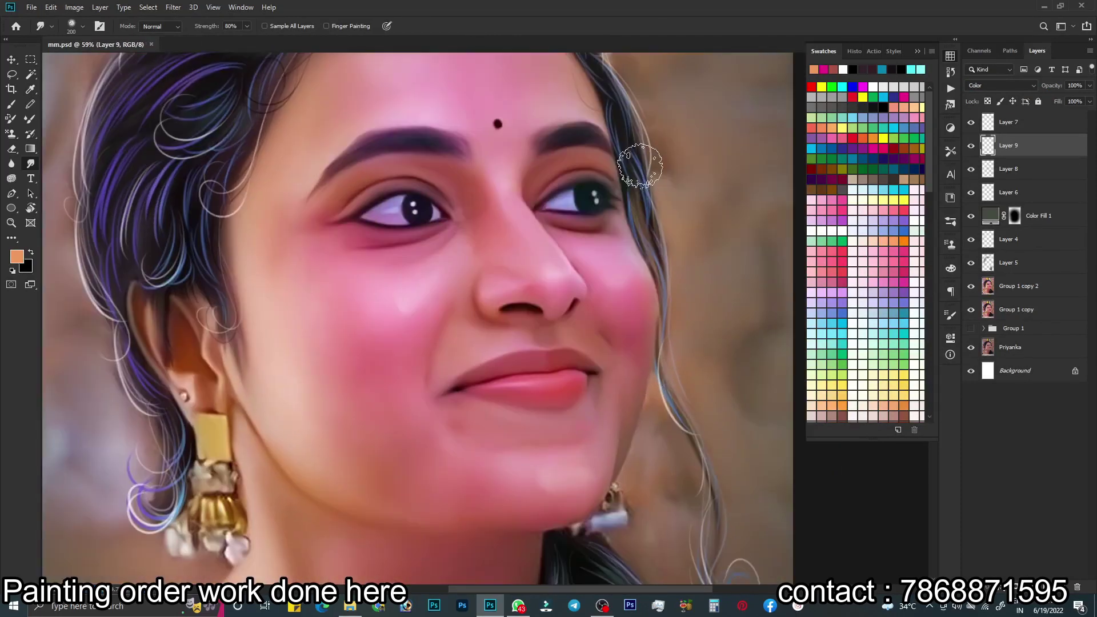
left_click(971, 123)
left_click(971, 122)
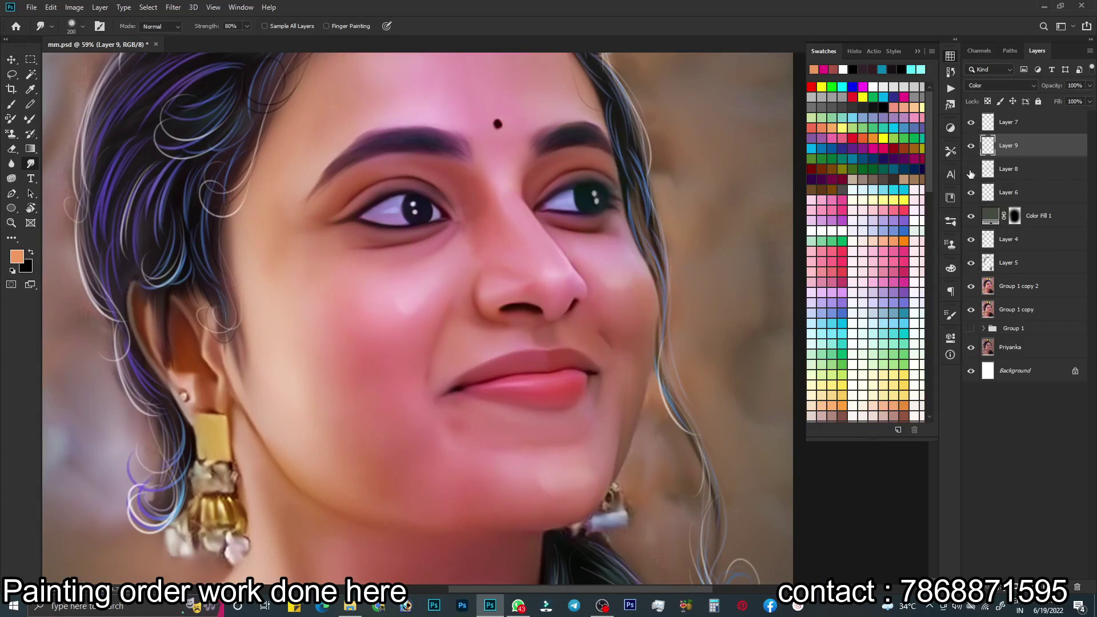
left_click(1008, 169)
left_click(1089, 101)
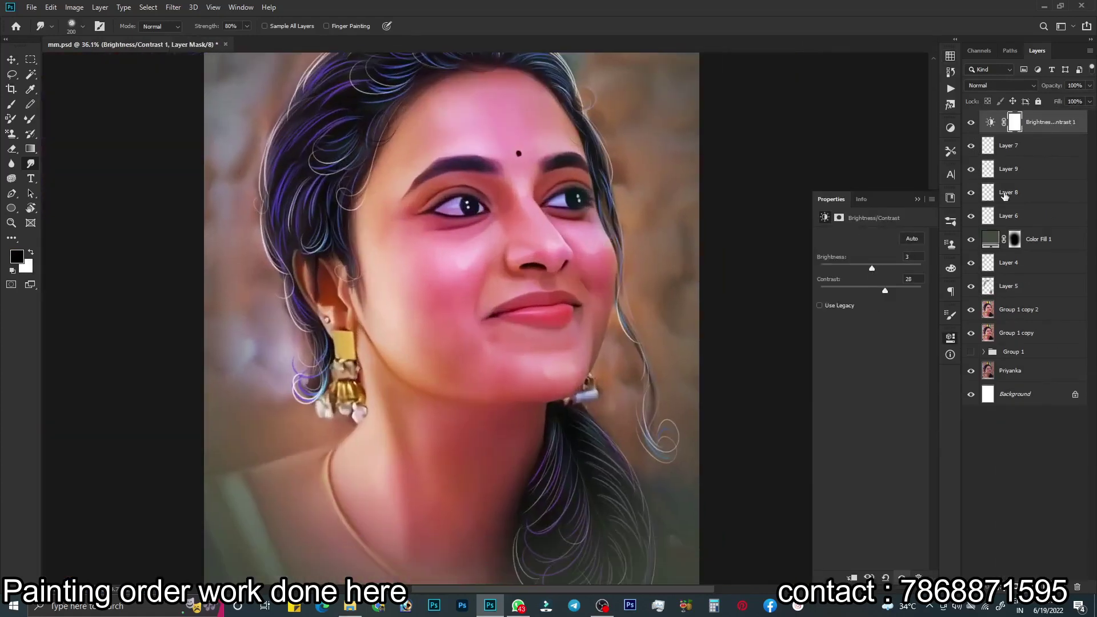
Add a Levels adjustment above Brightness/Contrast with white point 225 and black point 7
left_click(1007, 146)
left_click(1008, 192)
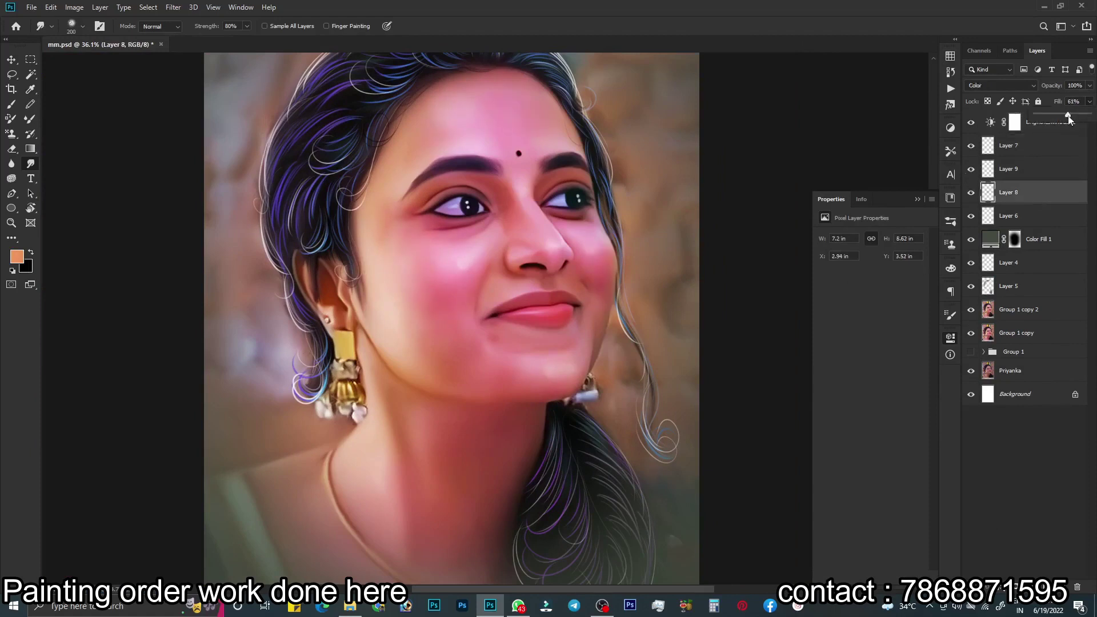
left_click(1039, 132)
left_click(1034, 587)
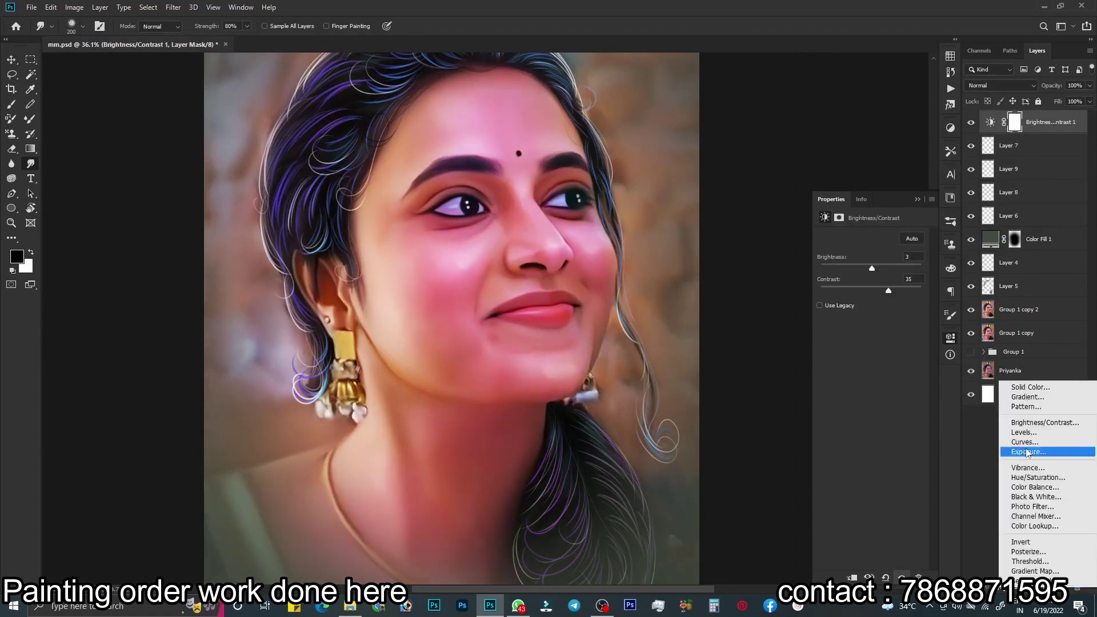
left_click(1028, 449)
left_click_drag(922, 319, 912, 320)
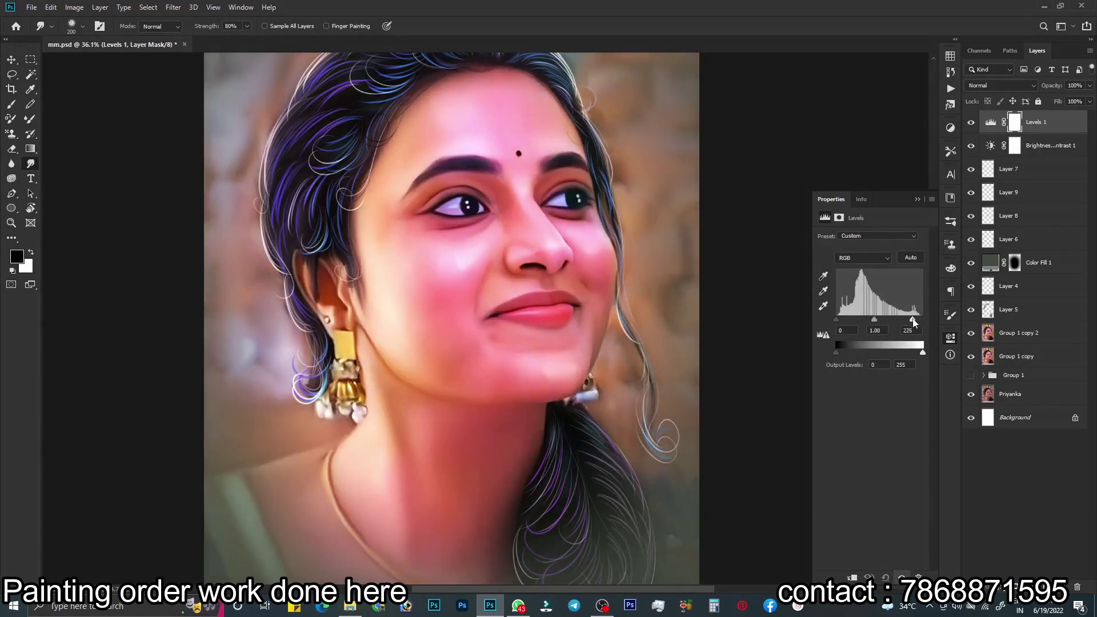
left_click_drag(836, 319, 841, 318)
Tweak the Levels Red channel inputs to 13 and 250 and the Green white point to 250
left_click(862, 258)
left_click(855, 276)
left_click_drag(923, 319, 921, 319)
left_click(862, 258)
left_click_drag(916, 322, 922, 325)
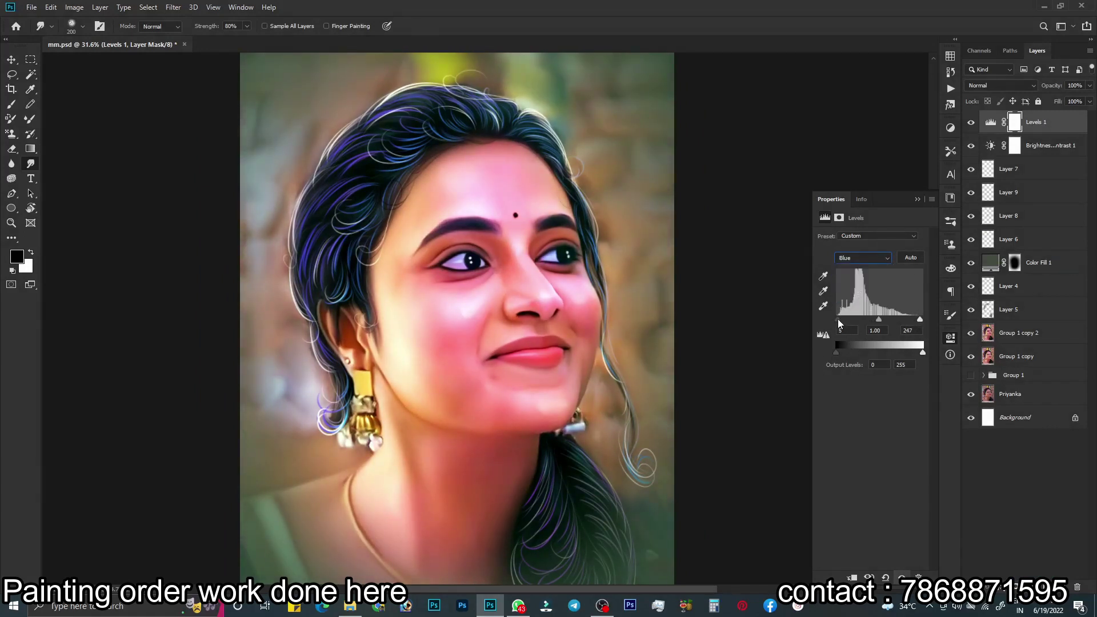
left_click(918, 198)
Save the fitted painting and drop the signature PNG into its bottom-left corner
key("ctrl+0")
key("ctrl+s")
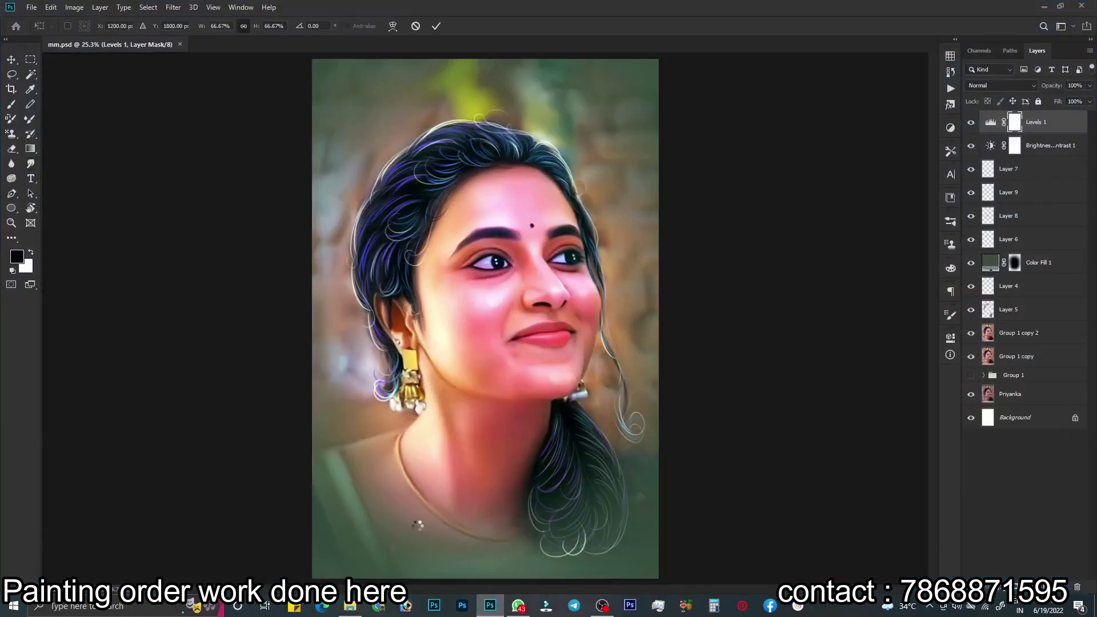
mouse_move(493, 607)
left_mouse_down()
mouse_move(482, 320)
mouse_move(383, 548)
left_mouse_up()
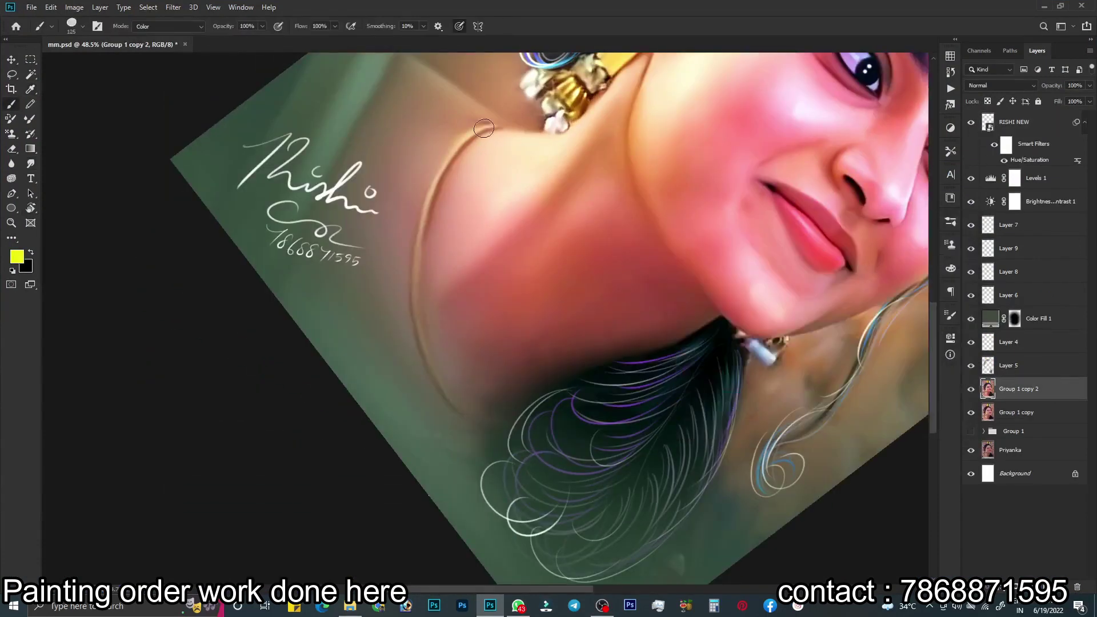
Pick a saved brush preset and test a yellow neck stroke, then undo it
left_click(950, 152)
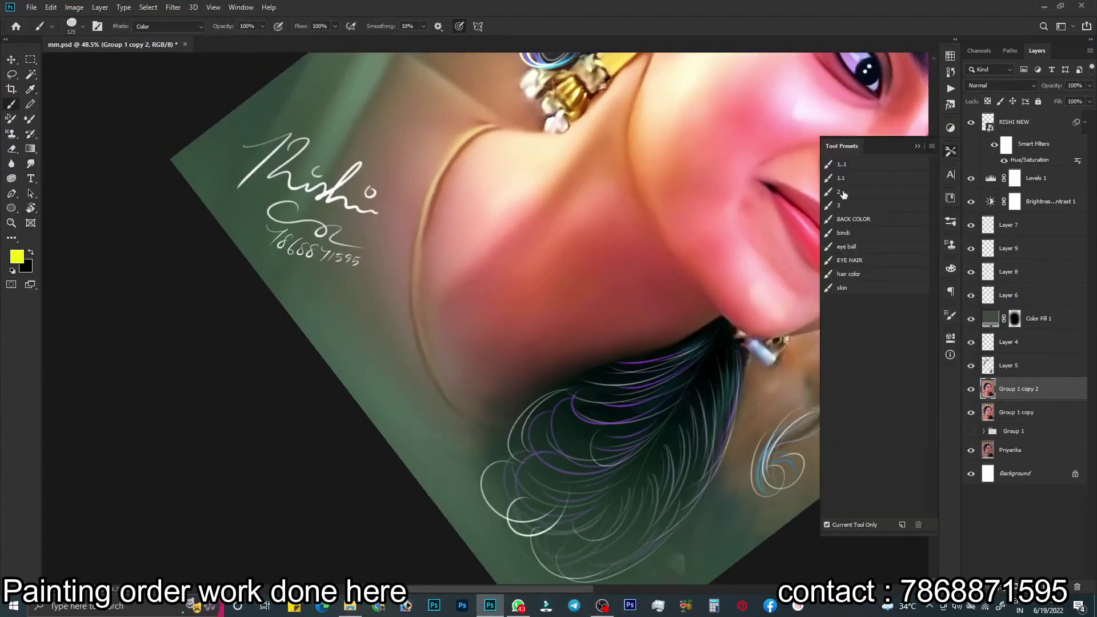
left_click(917, 146)
right_click(568, 314)
left_click(434, 246)
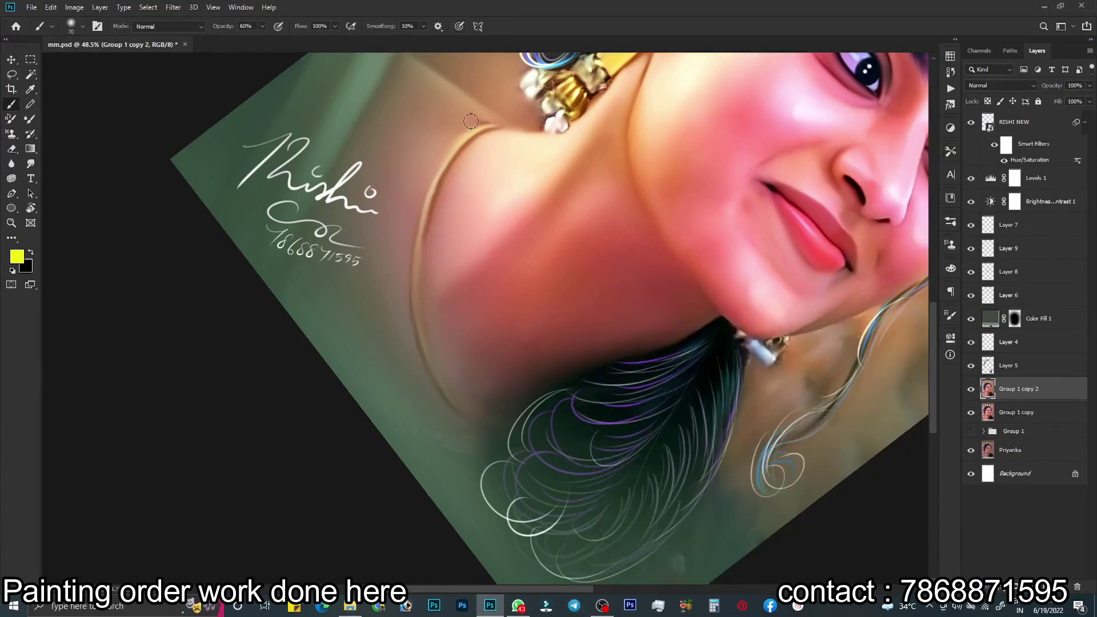
left_click_drag(471, 121, 416, 310)
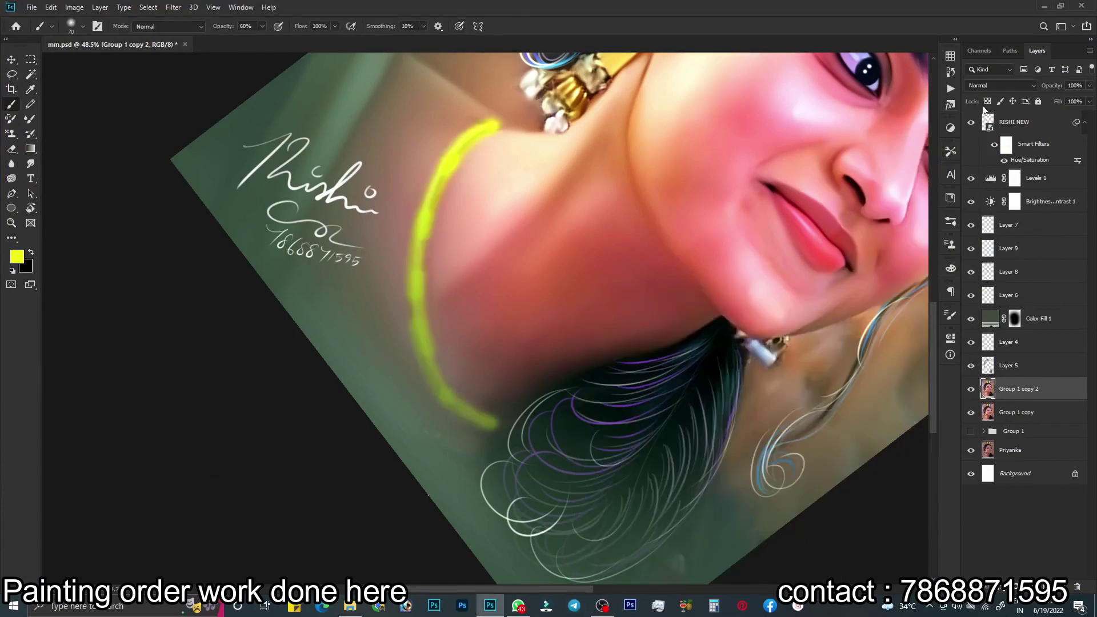
key("ctrl+z")
key("ctrl+z")
Paint a yellow necklace line on a new Layer 10 set to Color Burn
key("ctrl+shift+n")
key("Return")
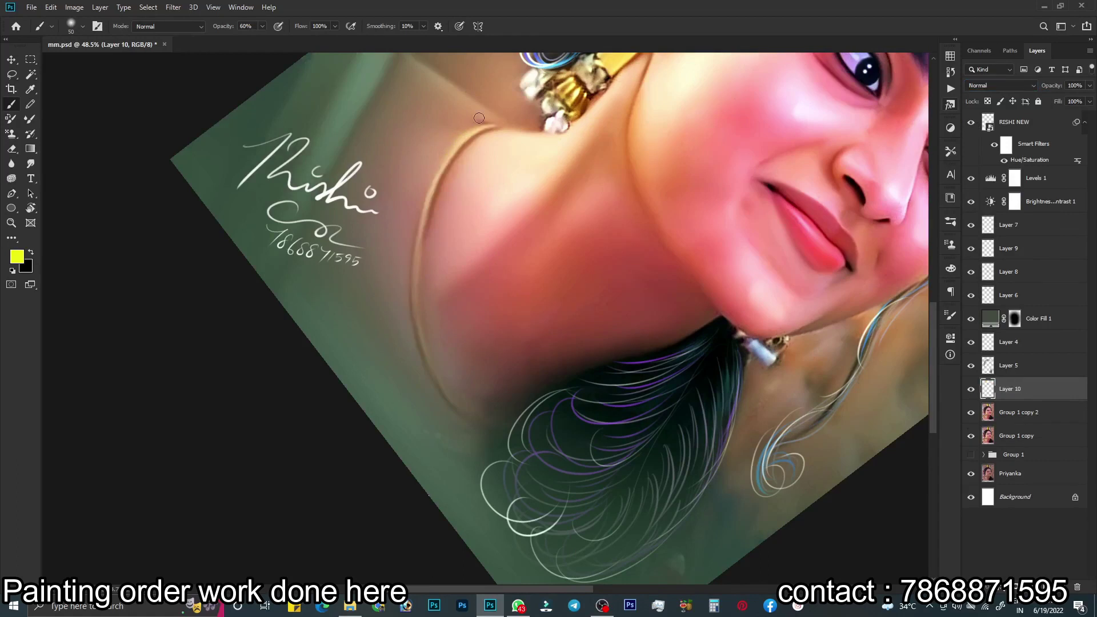
left_click_drag(498, 124, 420, 280)
left_click(1000, 85)
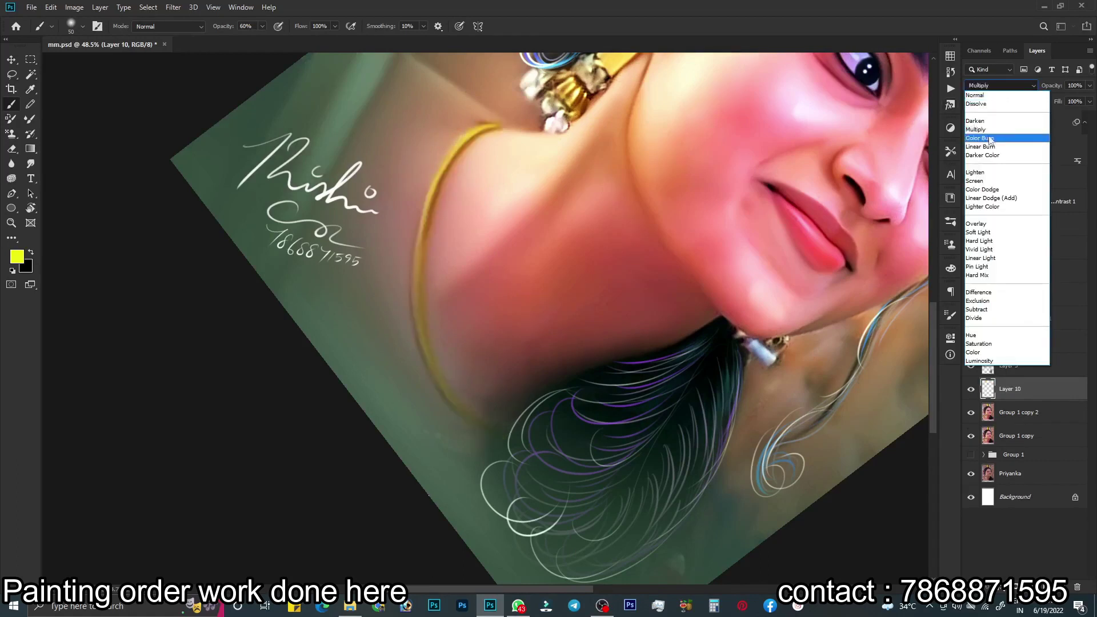
left_click(991, 141)
Reset the canvas rotation upright, save, and return to the brush with swapped colours
key("r")
left_click(174, 26)
key("ctrl+0")
key("ctrl+s")
scroll(370, 384, "up", 2)
key("b")
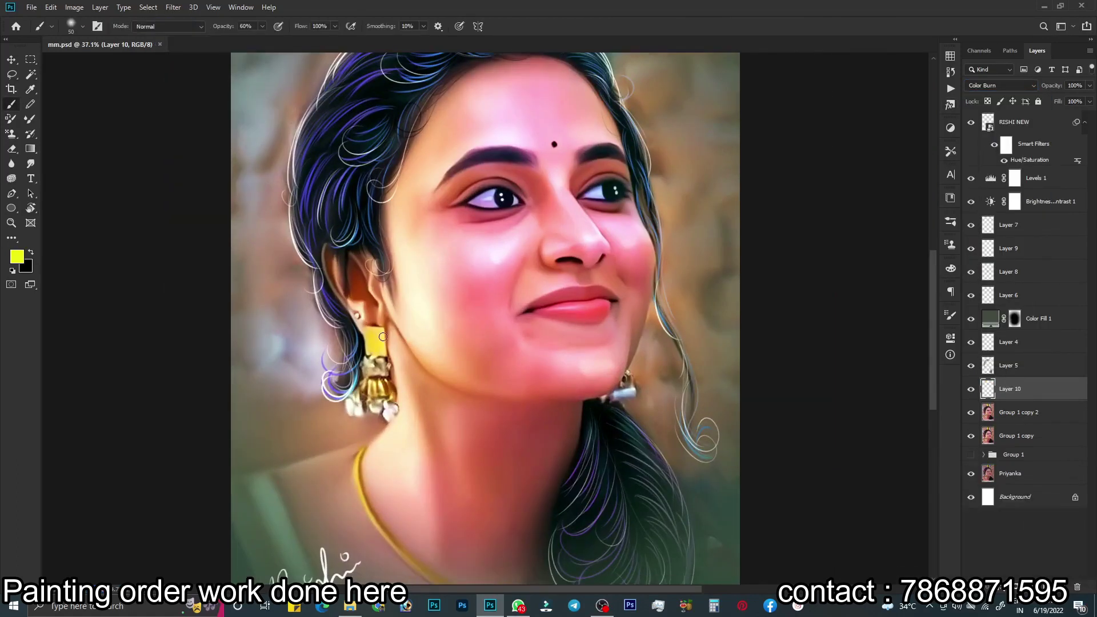
key("x")
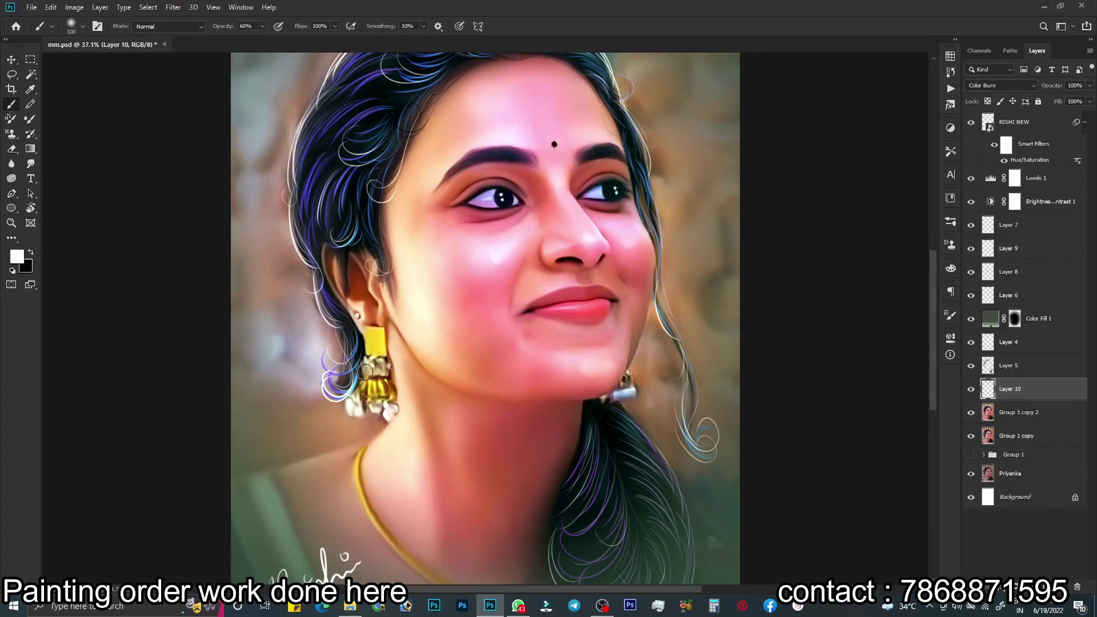
scroll(466, 290, "down", 1)
scroll(465, 290, "down", 2)
key("ctrl+s")
Change the Color Fill 1 background colour to the darker #432231
key("ctrl+0")
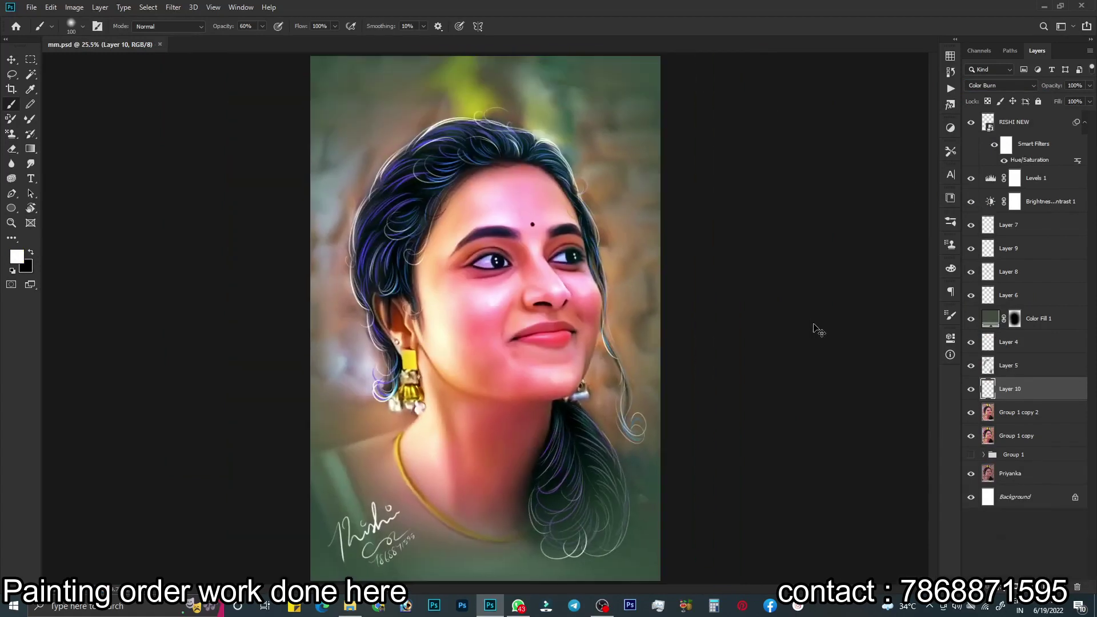
left_click(971, 319)
double_click(990, 319)
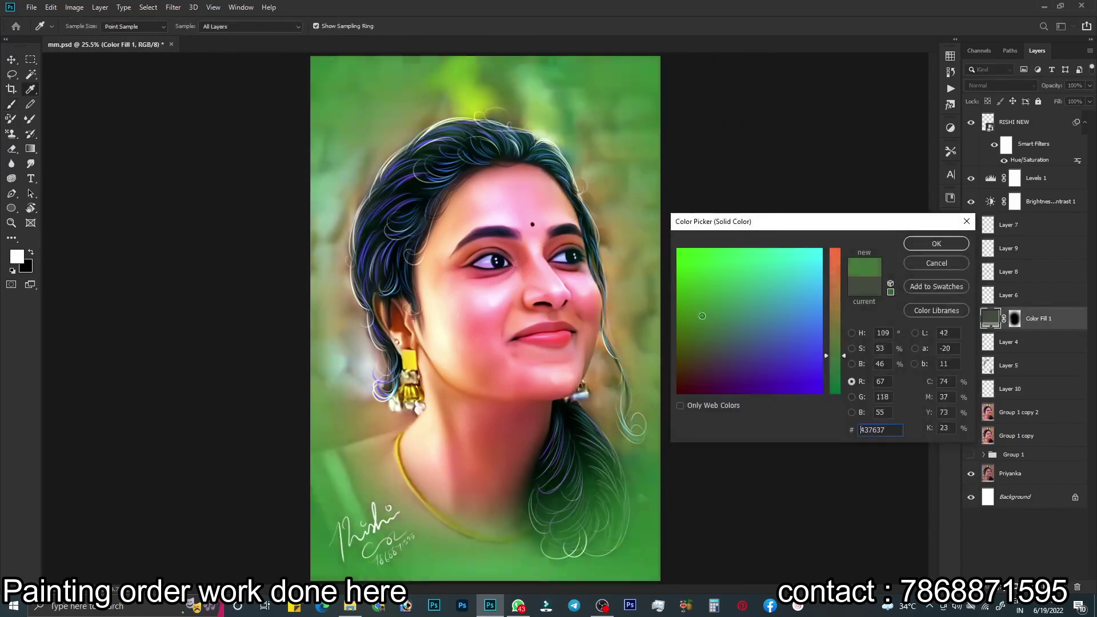
left_click_drag(743, 319, 708, 374)
left_click(935, 243)
Try a second Solid Color fill in Color and other blend modes, then delete it
left_click(1022, 587)
left_click(1012, 389)
left_click(935, 243)
left_click(999, 85)
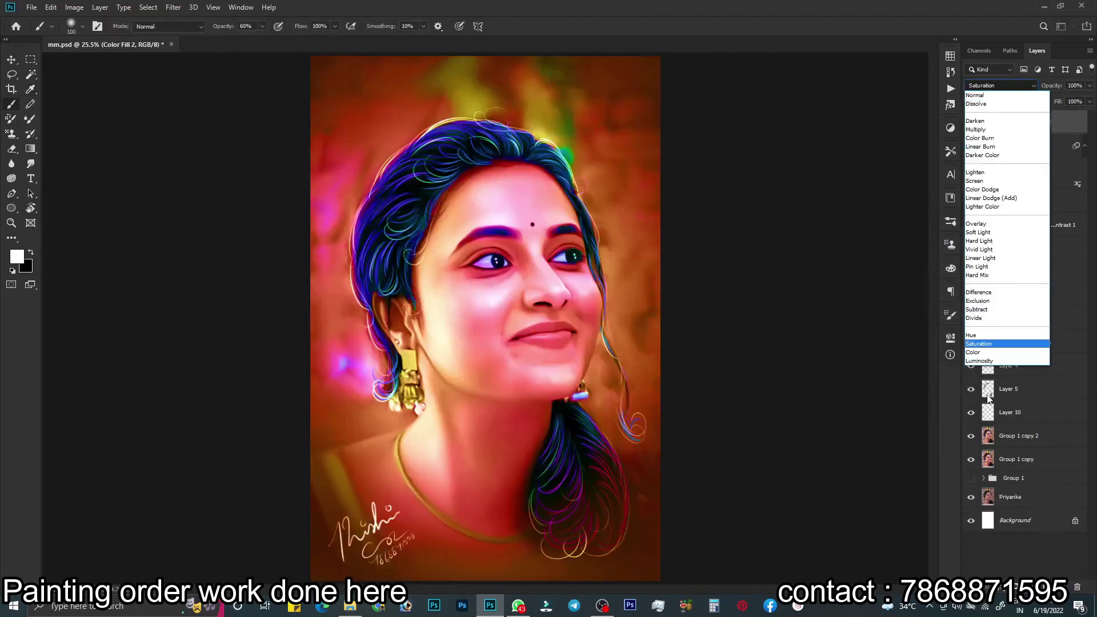
left_click(978, 352)
key("Up")
key("Up")
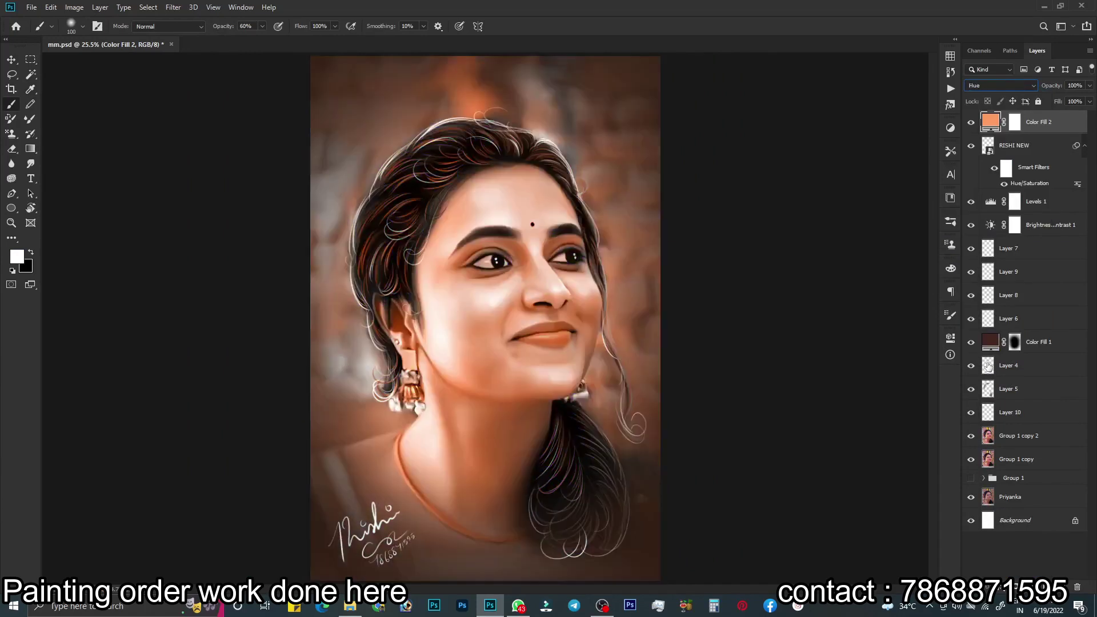
key("Up")
key("Up")
key("Up")
key("Up")
key("Up")
key("Up")
key("Up")
key("Up")
key("Up")
key("Up")
key("Up")
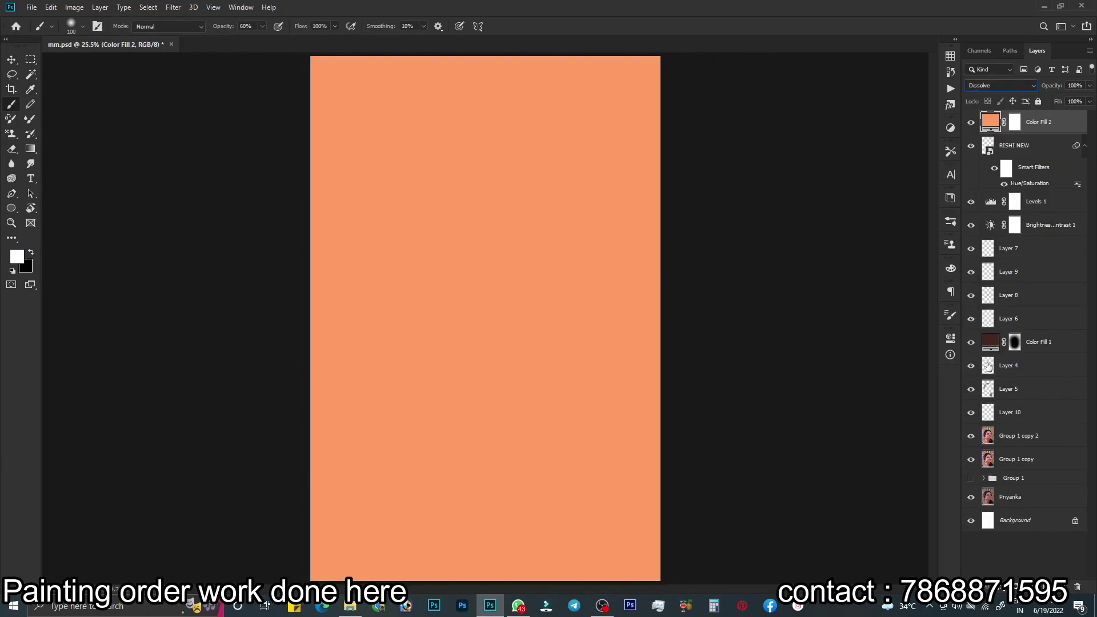
key("Delete")
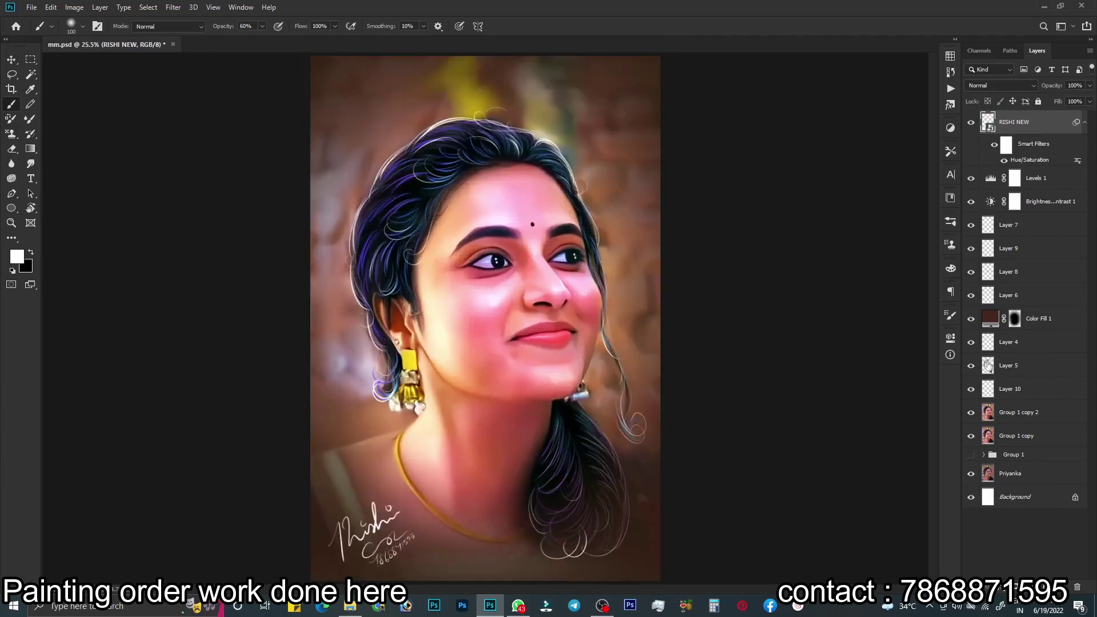